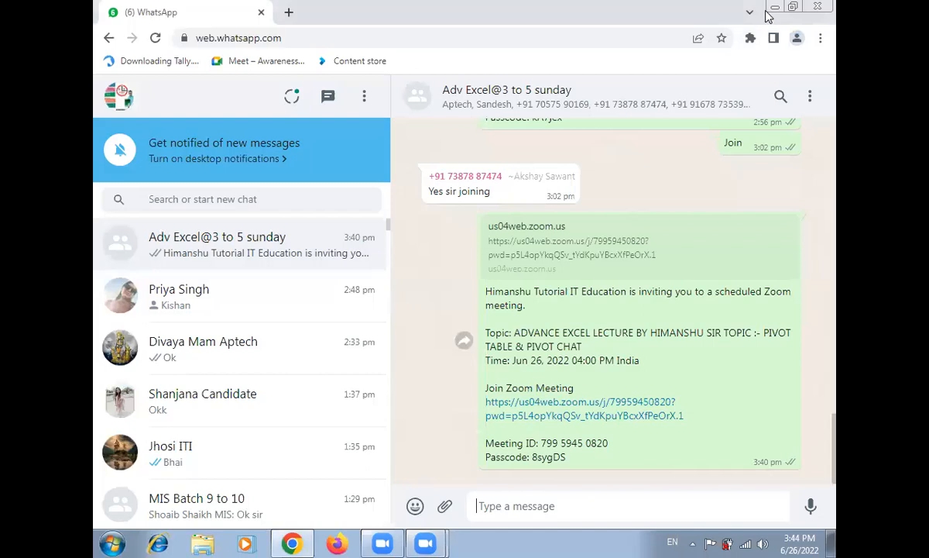
Minimize the browser, refresh the desktop and open the Advance Excel Student Session folder
{"action": "left_click", "coordinate": [773, 9]}
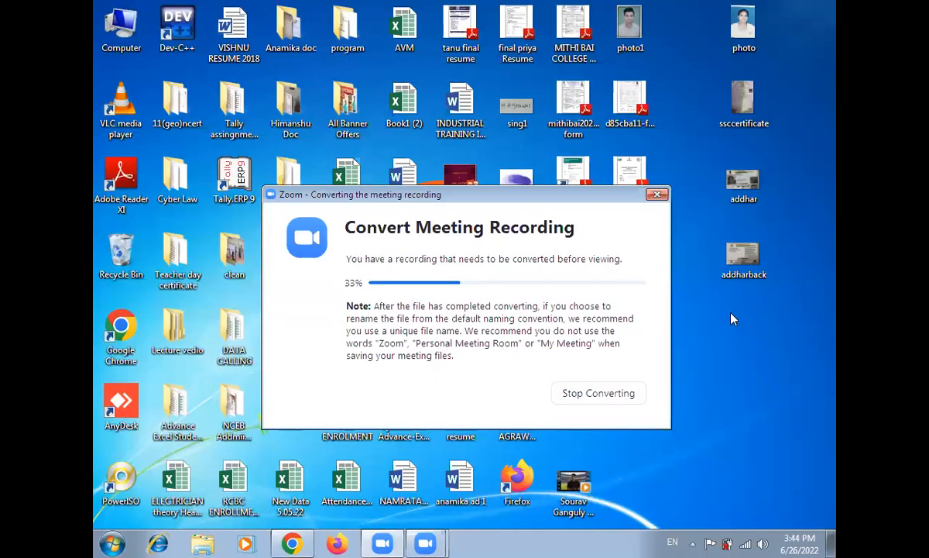
{"action": "right_click", "coordinate": [751, 318]}
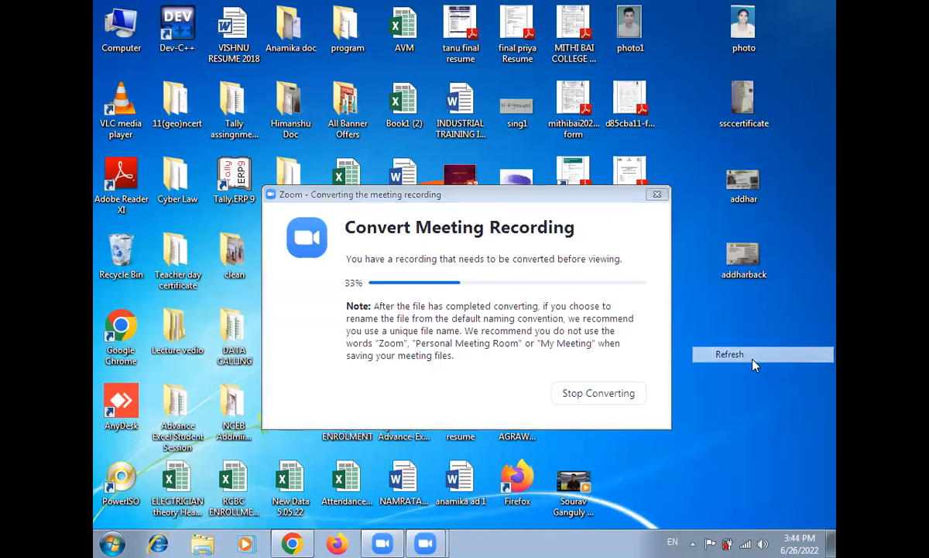
{"action": "left_click", "coordinate": [755, 364]}
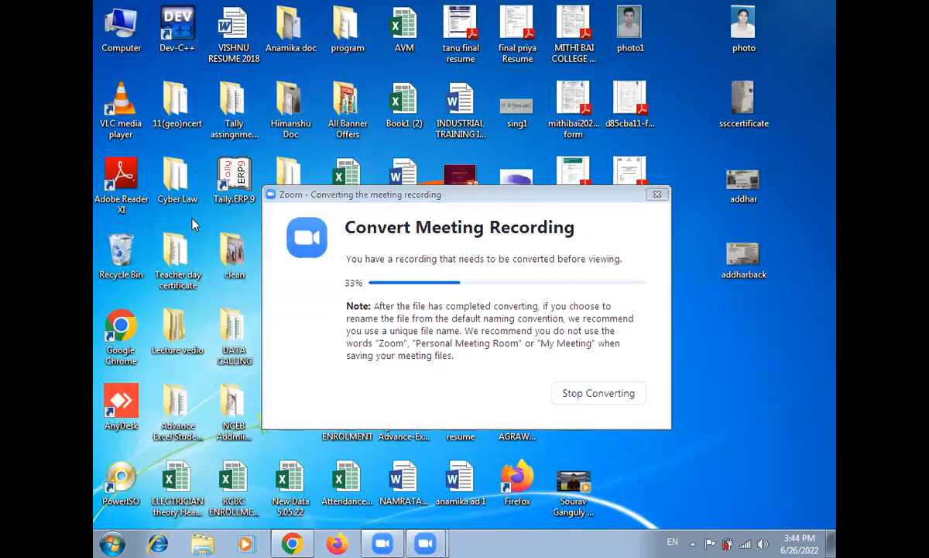
{"action": "double_click", "coordinate": [184, 405]}
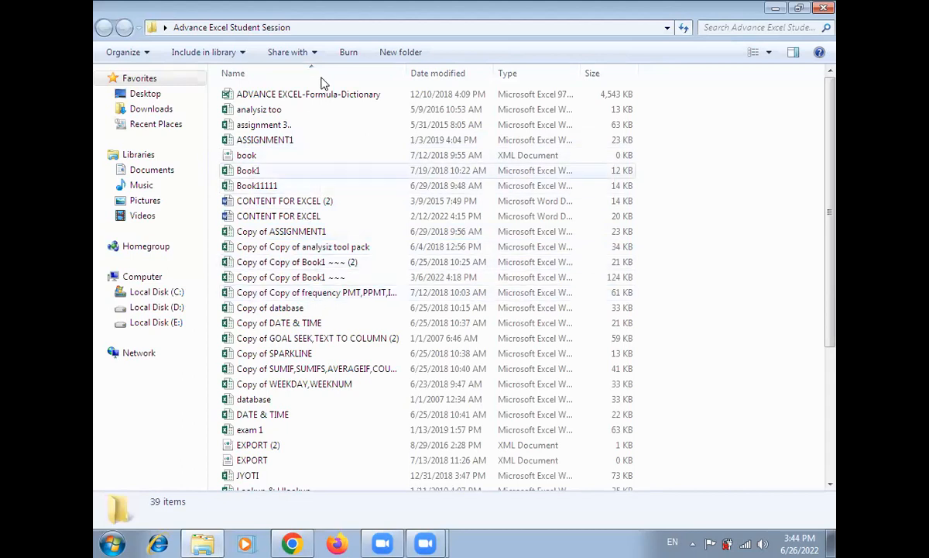
Open the ASSIGNMENT1 workbook, look over its PAYSLIP and MARKSHEET sheets, and close it without saving
{"action": "double_click", "coordinate": [303, 146]}
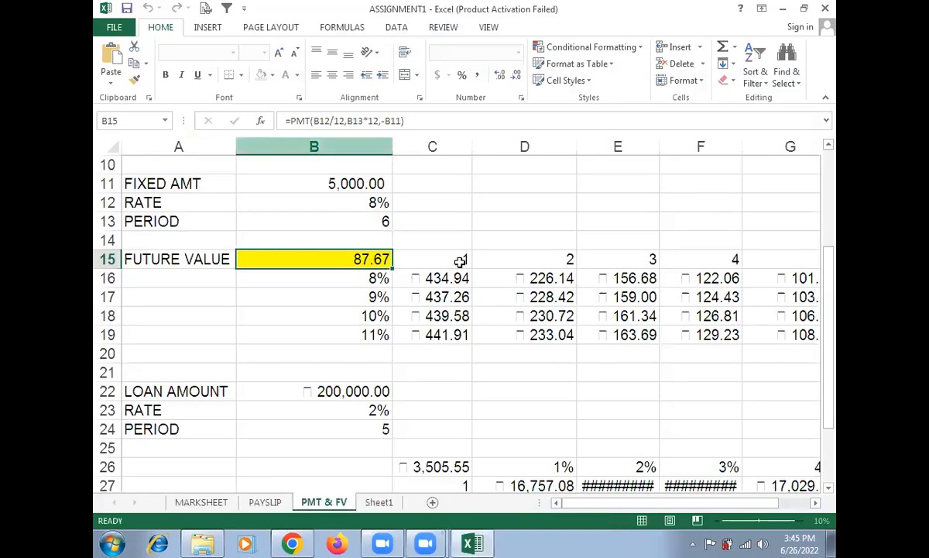
{"action": "left_click", "coordinate": [263, 502]}
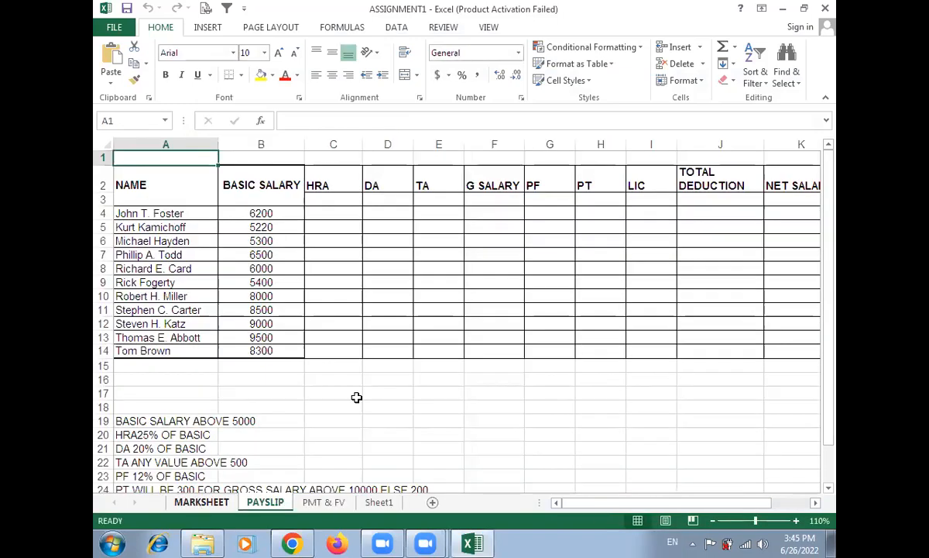
{"action": "key", "text": "ctrl+Page_Up"}
{"action": "left_click", "coordinate": [674, 295]}
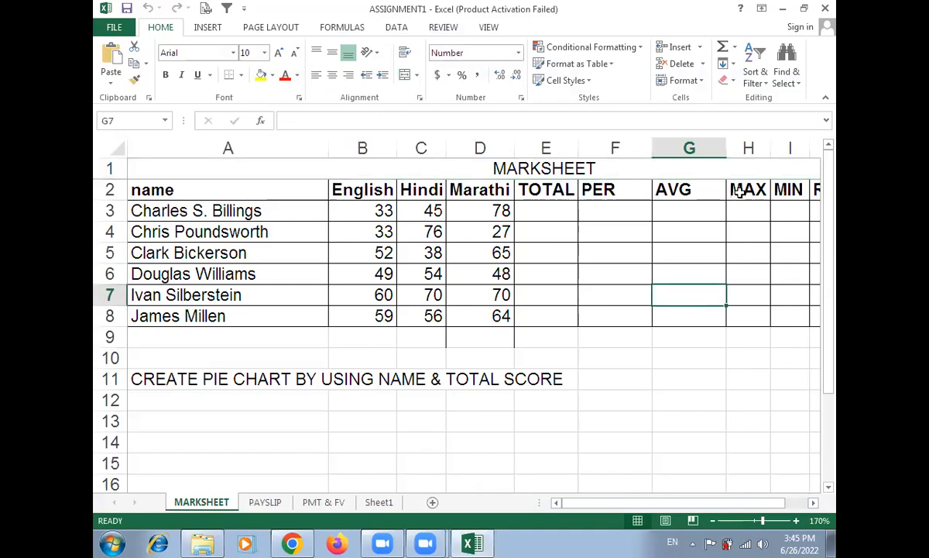
{"action": "left_click", "coordinate": [827, 9]}
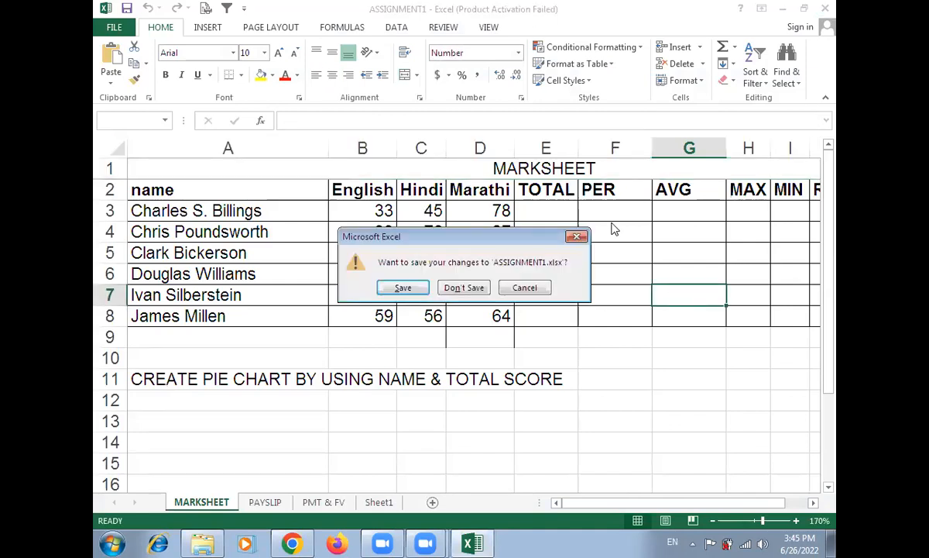
{"action": "left_click", "coordinate": [462, 290]}
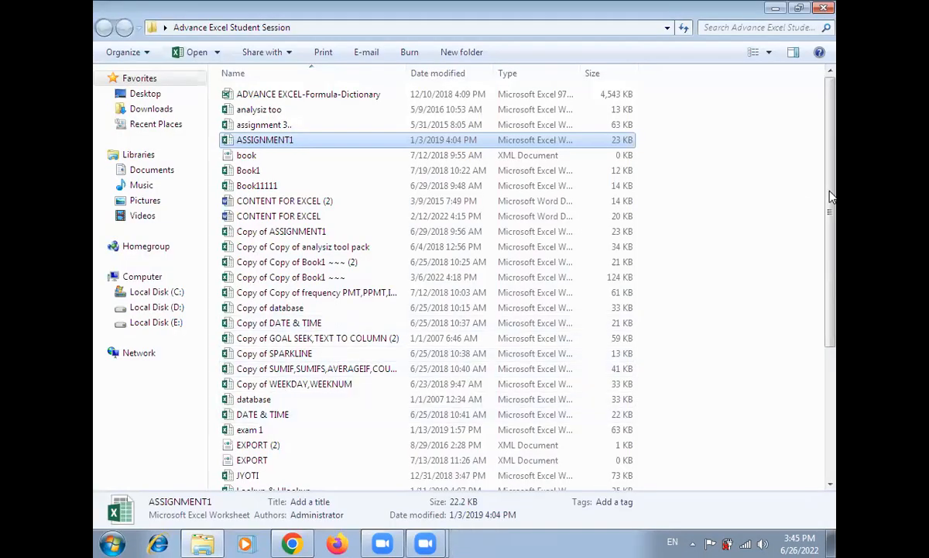
Open the workbook Copy of Copy of Book1 ~~~, look at its sumproduct sheet and sheet list, and close it without saving
{"action": "left_click_drag", "start_coordinate": [832, 215], "coordinate": [837, 376]}
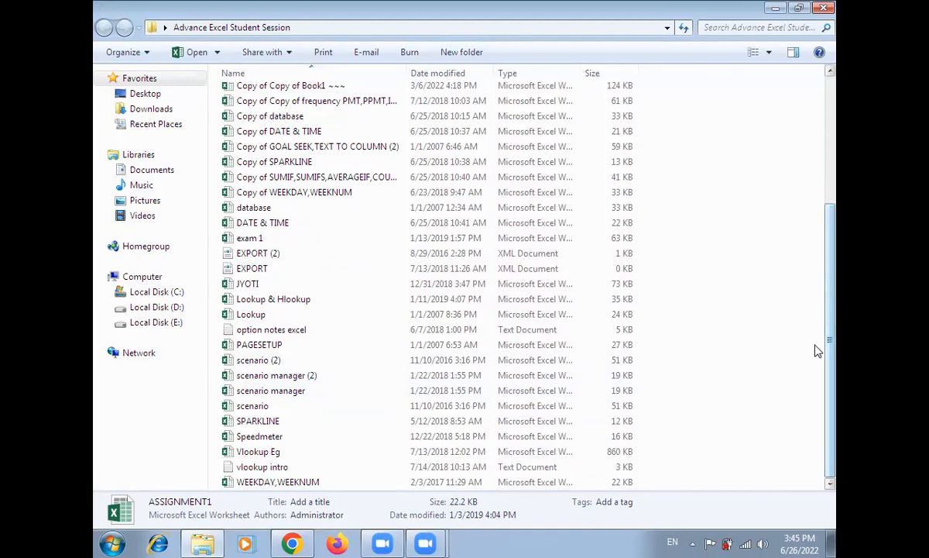
{"action": "scroll", "coordinate": [834, 247], "scroll_direction": "up", "scroll_amount": 4}
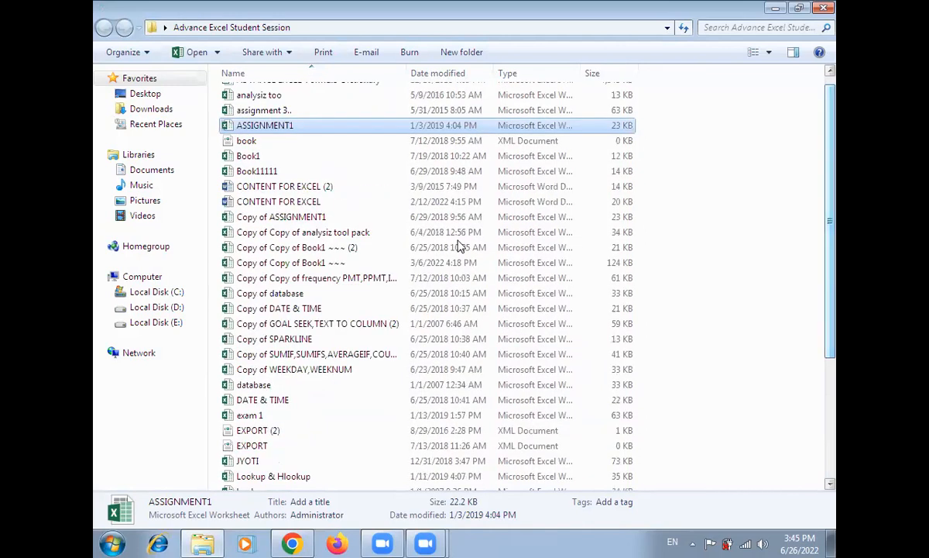
{"action": "double_click", "coordinate": [350, 263]}
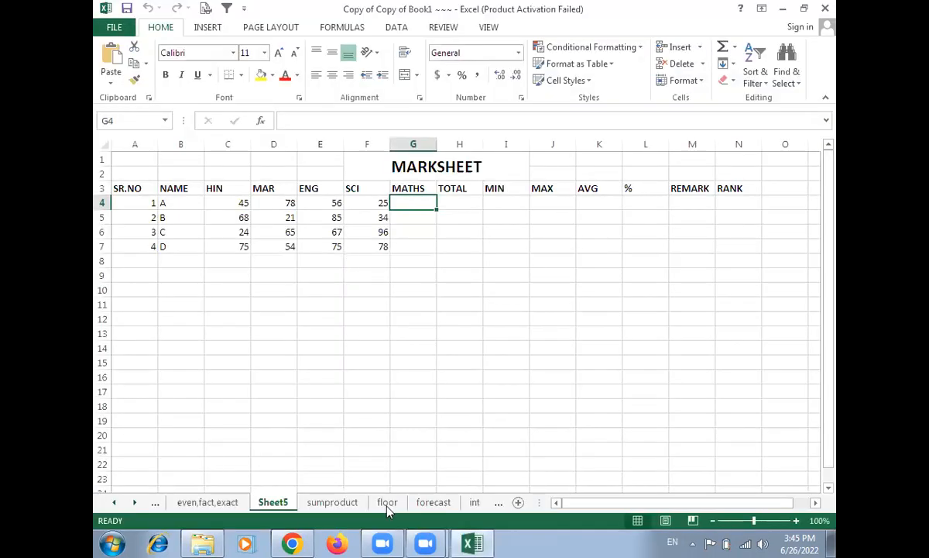
{"action": "left_click", "coordinate": [347, 500]}
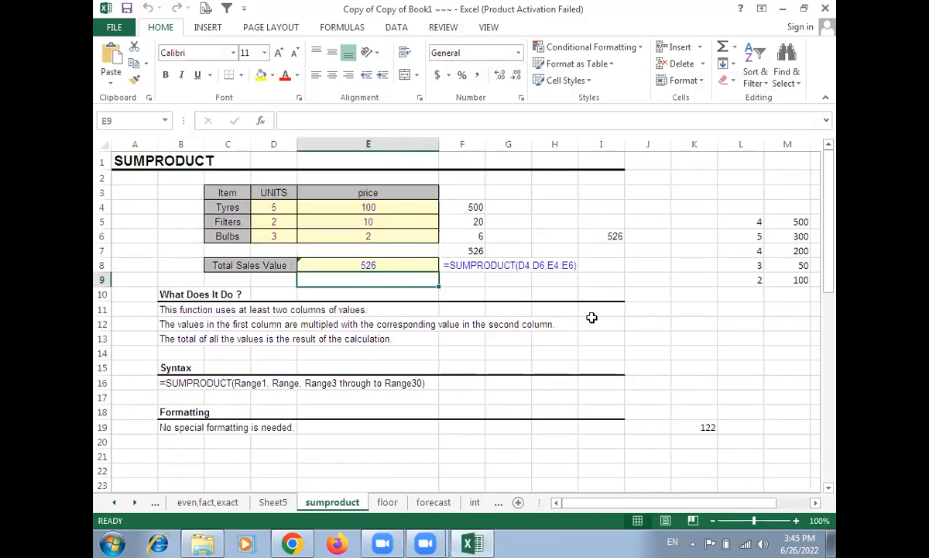
{"action": "left_click", "coordinate": [824, 8]}
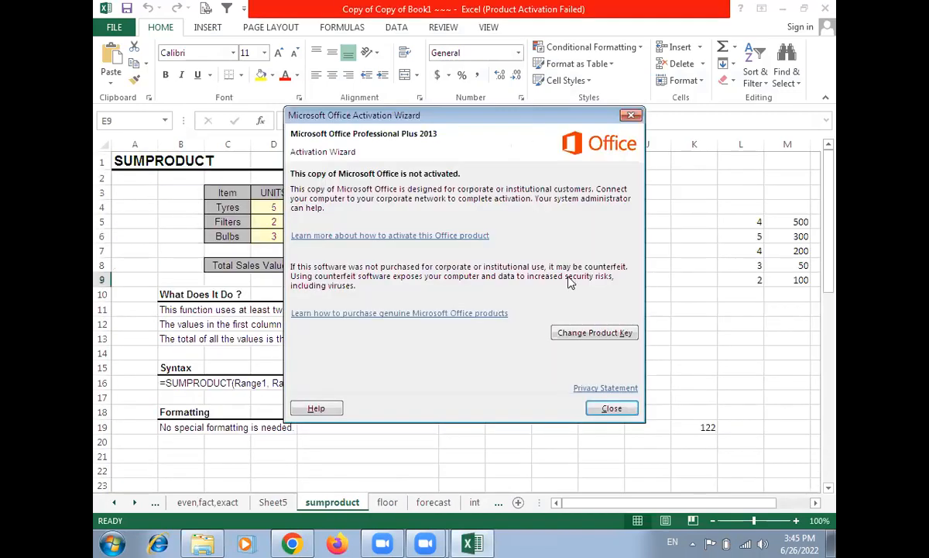
{"action": "left_click", "coordinate": [612, 408]}
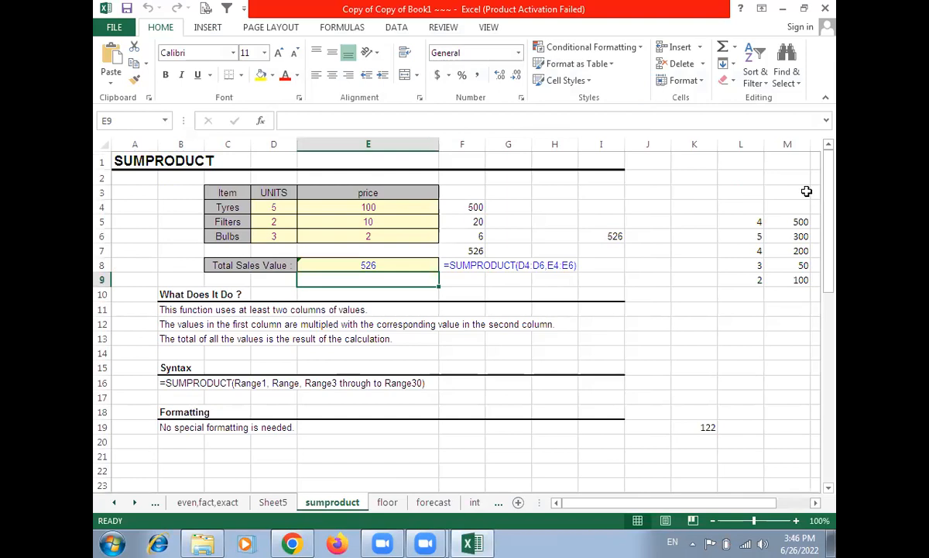
{"action": "left_click", "coordinate": [114, 502]}
{"action": "left_click", "coordinate": [114, 502]}
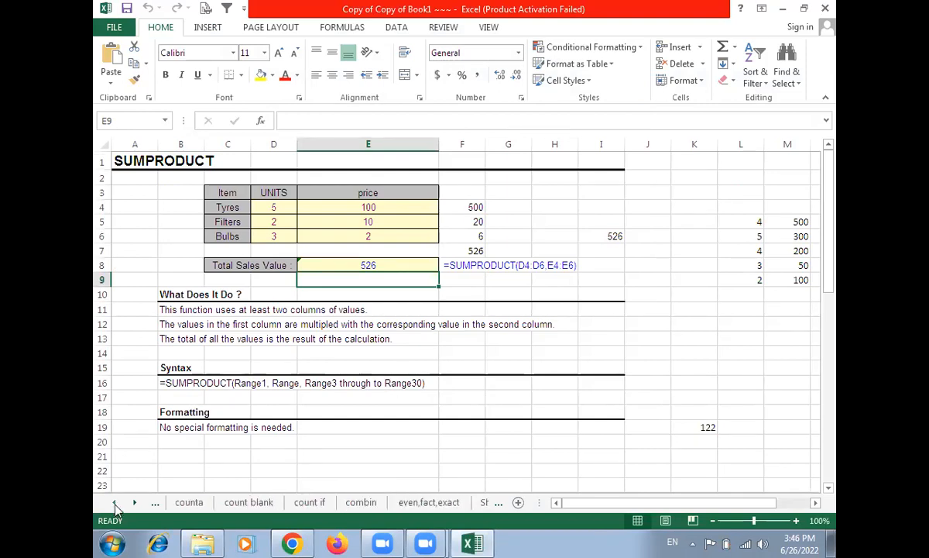
{"action": "left_click", "coordinate": [114, 503]}
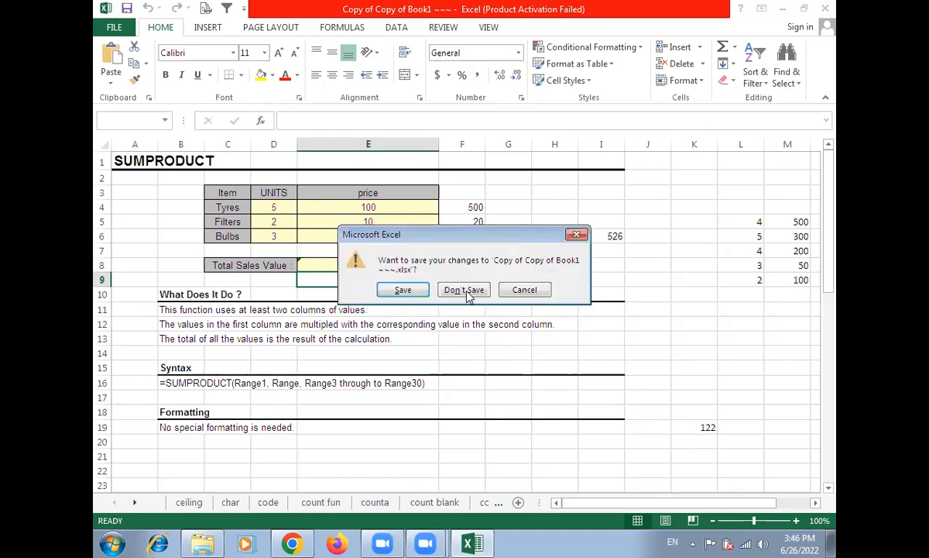
{"action": "left_click", "coordinate": [467, 293]}
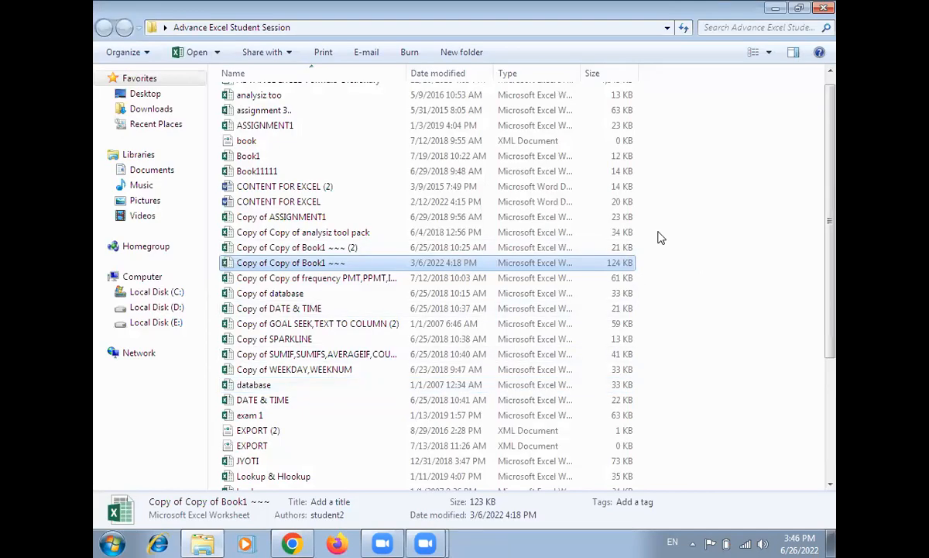
Open the Book1 workbook to check its contents and close it again
{"action": "left_click", "coordinate": [261, 157]}
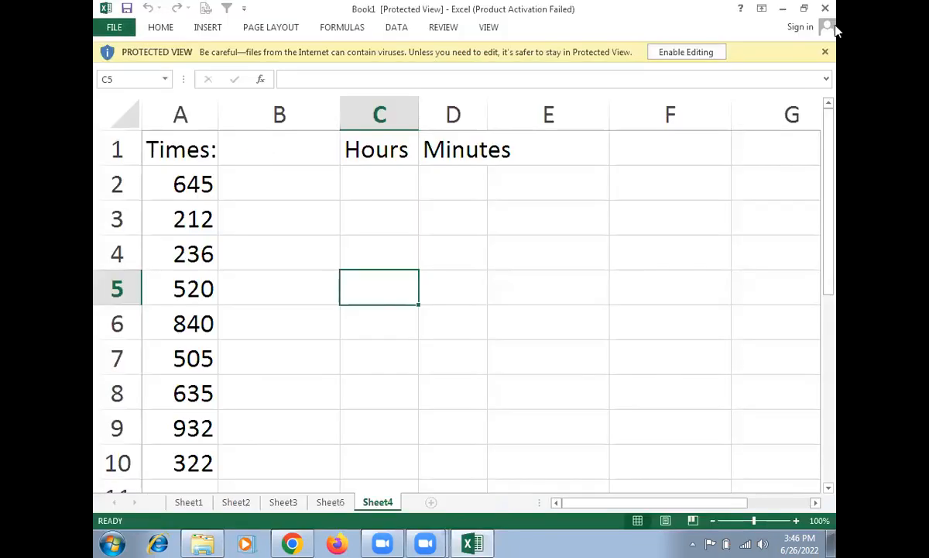
{"action": "left_click", "coordinate": [826, 9]}
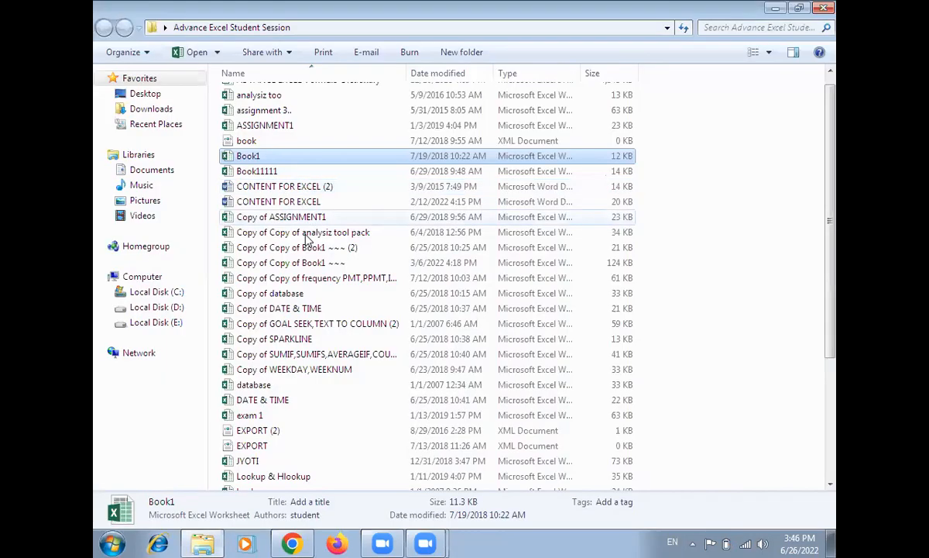
Reopen the ASSIGNMENT1 workbook, dismiss the activation notice and display the MARKSHEET sheet
{"action": "double_click", "coordinate": [286, 128]}
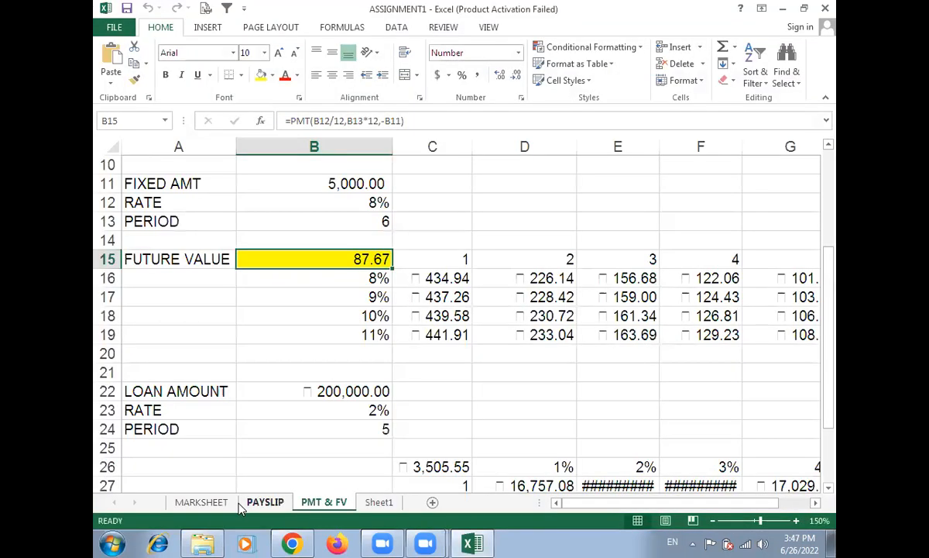
{"action": "left_click", "coordinate": [263, 503]}
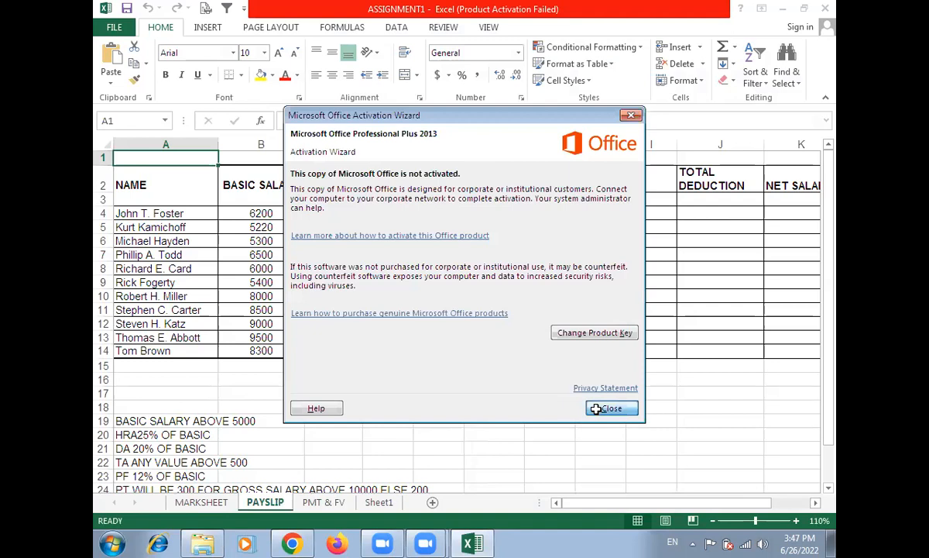
{"action": "key", "text": "Escape"}
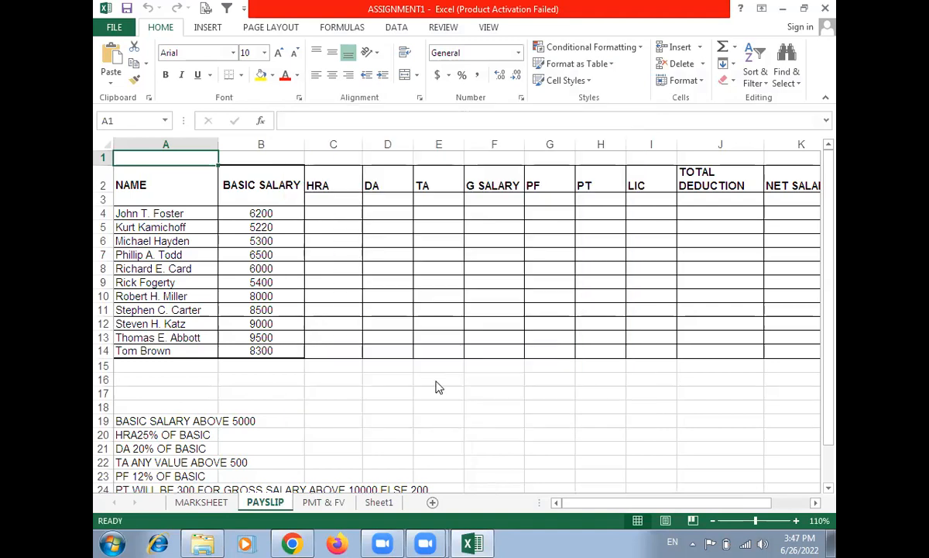
{"action": "left_click", "coordinate": [202, 502]}
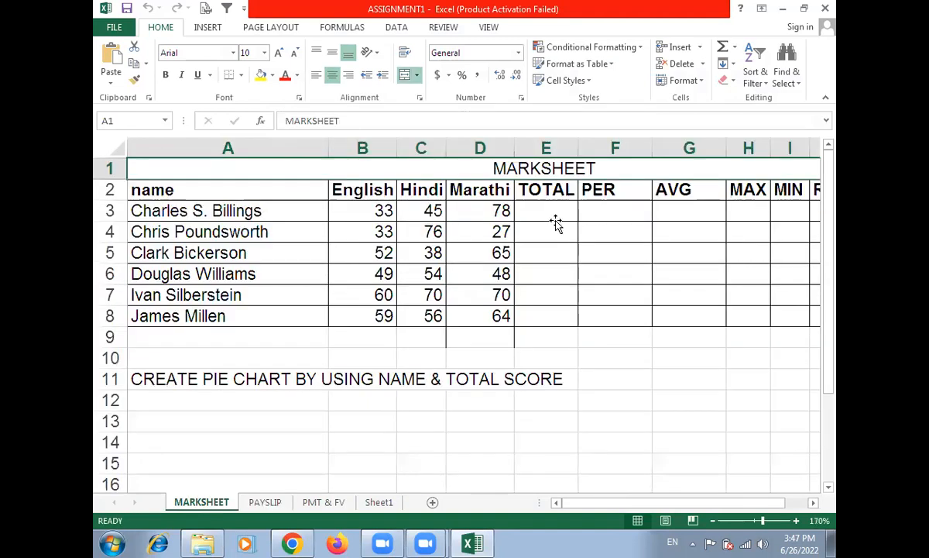
Calculate the TOTAL column with =SUM(B3:D3) in E3 and fill the formula down to E8
{"action": "left_click", "coordinate": [556, 221]}
{"action": "type", "text": "=T"}
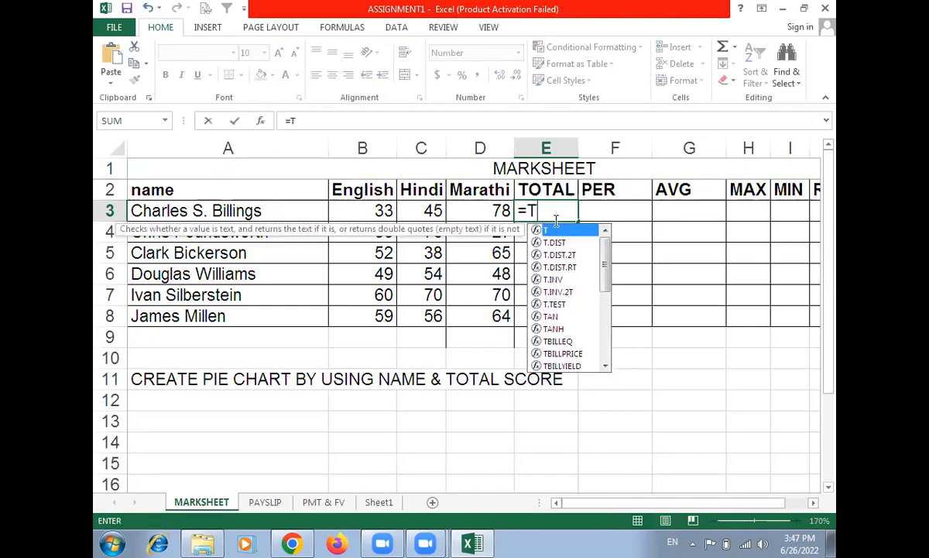
{"action": "key", "text": "BackSpace"}
{"action": "type", "text": "S"}
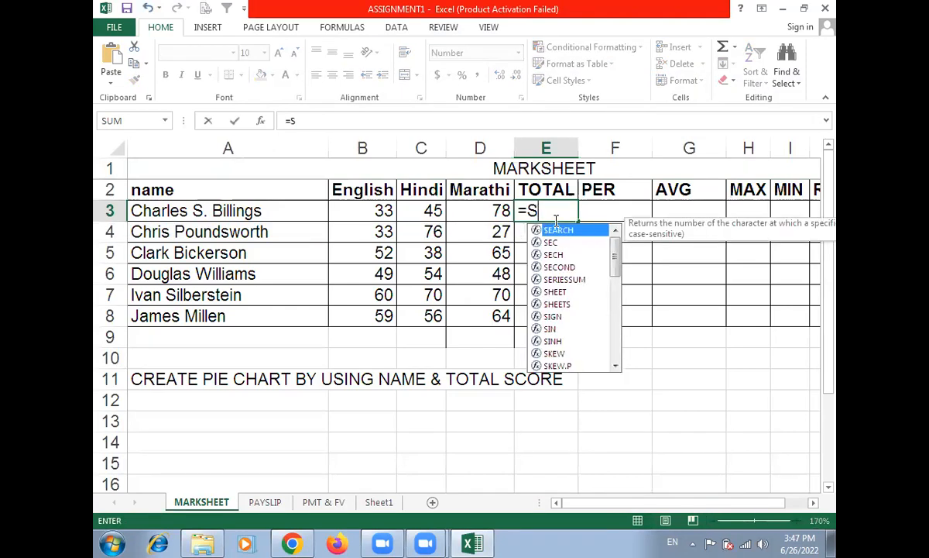
{"action": "type", "text": "UM("}
{"action": "left_click_drag", "start_coordinate": [370, 209], "coordinate": [483, 213]}
{"action": "key", "text": "Return"}
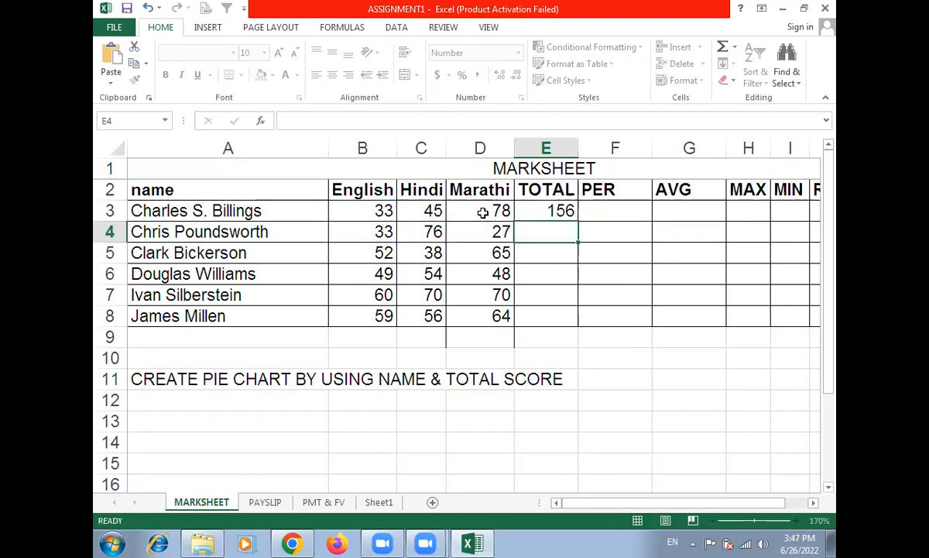
{"action": "left_click", "coordinate": [573, 218]}
{"action": "left_click_drag", "start_coordinate": [578, 223], "coordinate": [561, 317]}
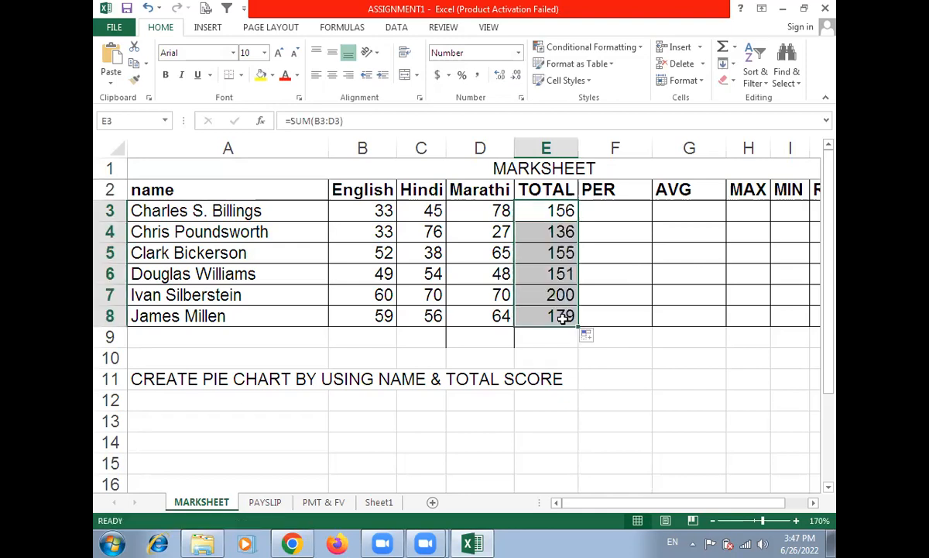
Enter the percentage formula =E3/300*100 in cell F3 of the PER column
{"action": "double_click", "coordinate": [620, 209]}
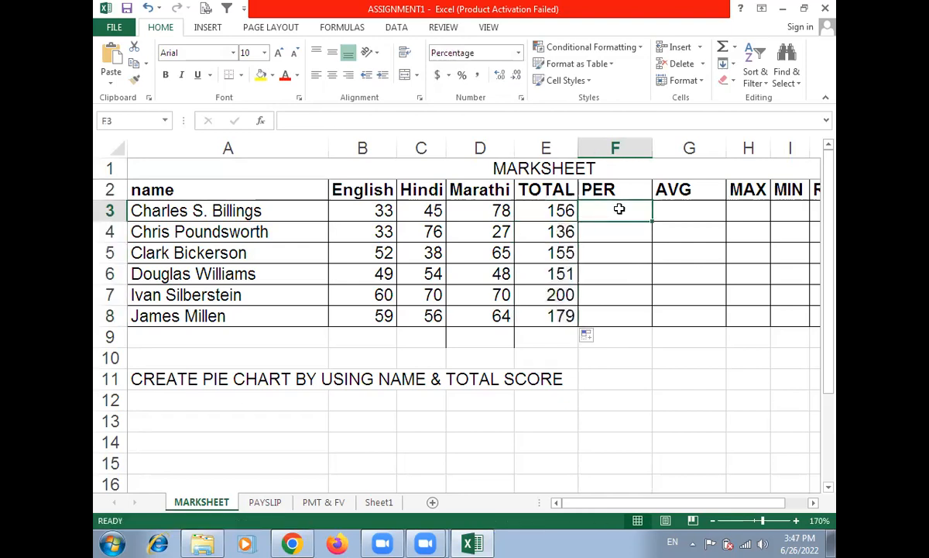
{"action": "type", "text": "="}
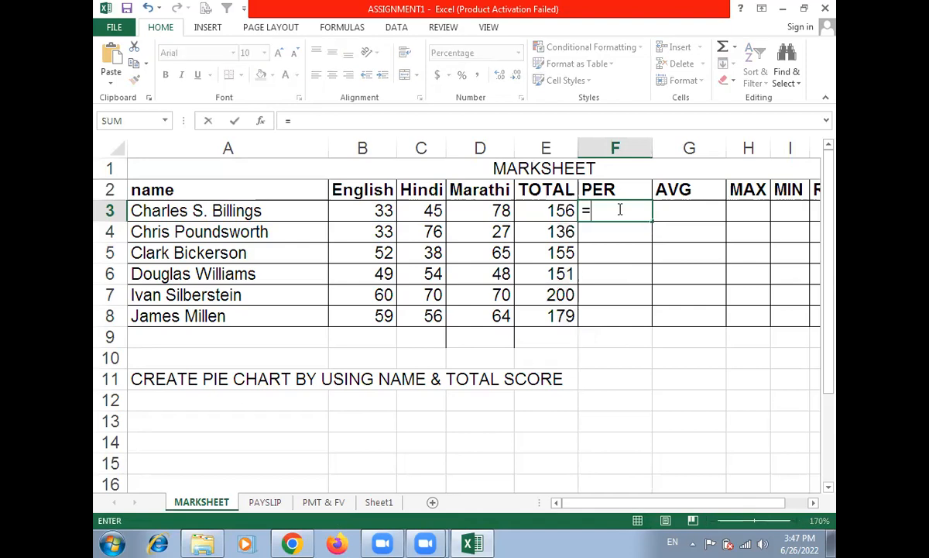
{"action": "type", "text": "T"}
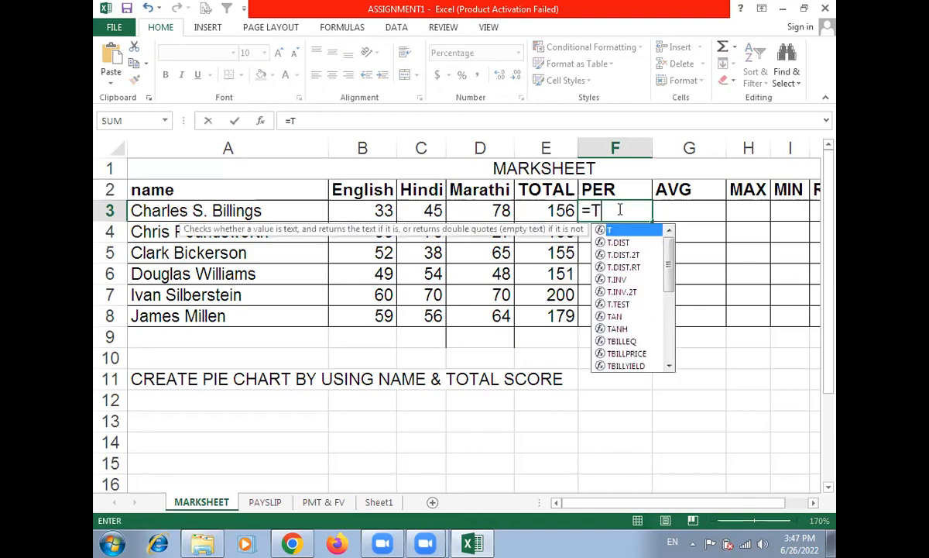
{"action": "key", "text": "BackSpace"}
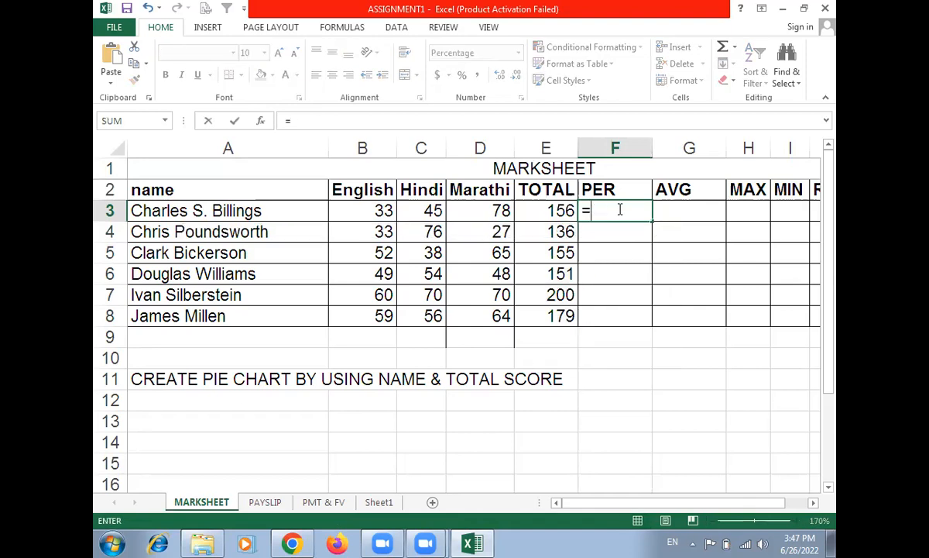
{"action": "left_click", "coordinate": [552, 223]}
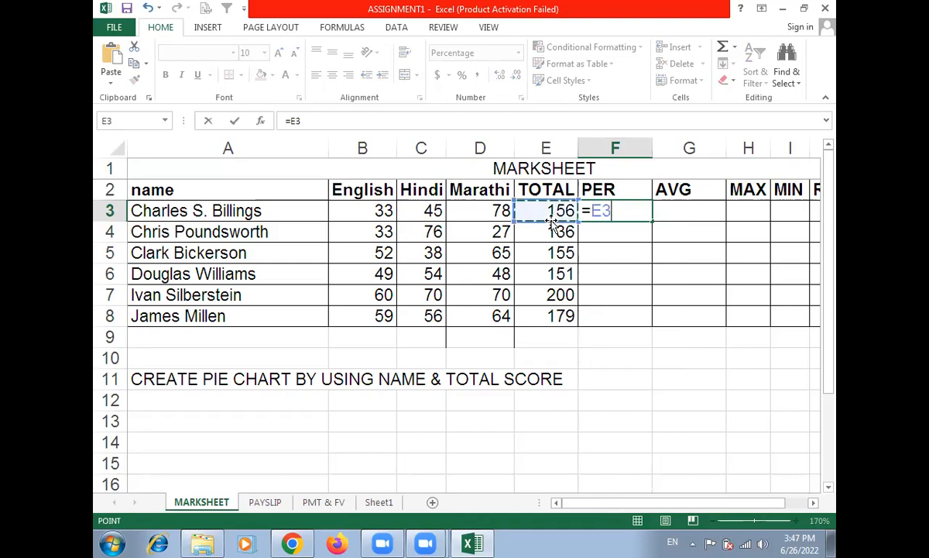
{"action": "type", "text": "/"}
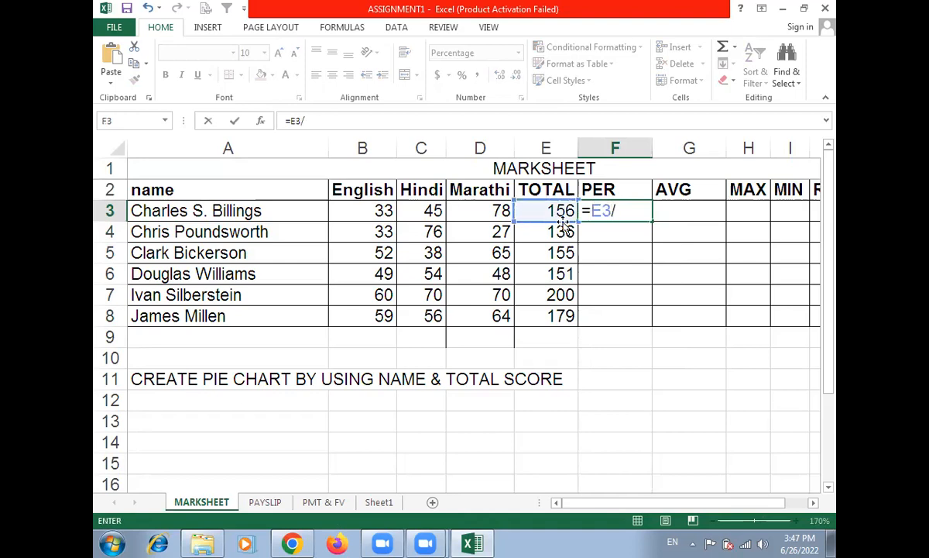
{"action": "type", "text": "300*100"}
{"action": "key", "text": "ctrl+Return"}
{"action": "key", "text": "Return"}
{"action": "left_click", "coordinate": [642, 207]}
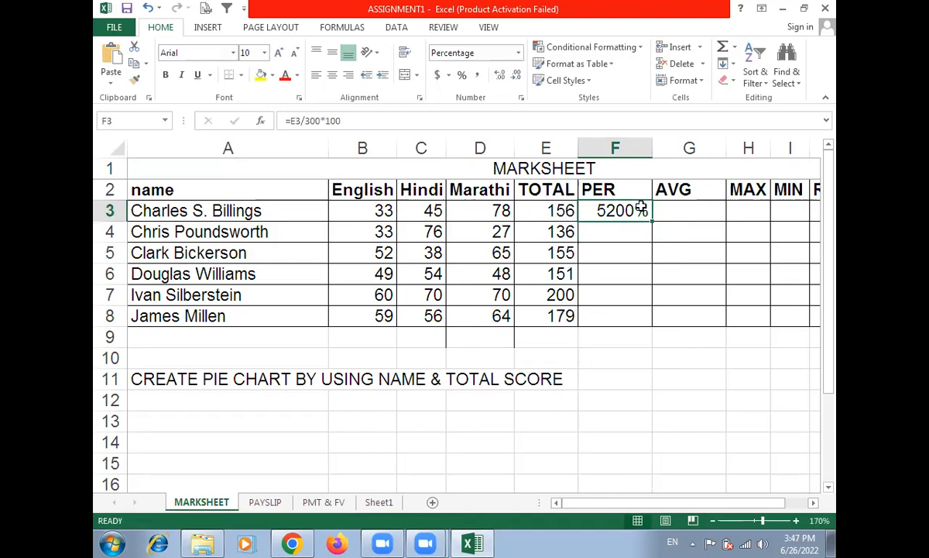
Change the percentage cell F3 to General number format and fill its formula down the PER column to F8
{"action": "left_click", "coordinate": [518, 53]}
{"action": "left_click", "coordinate": [500, 83]}
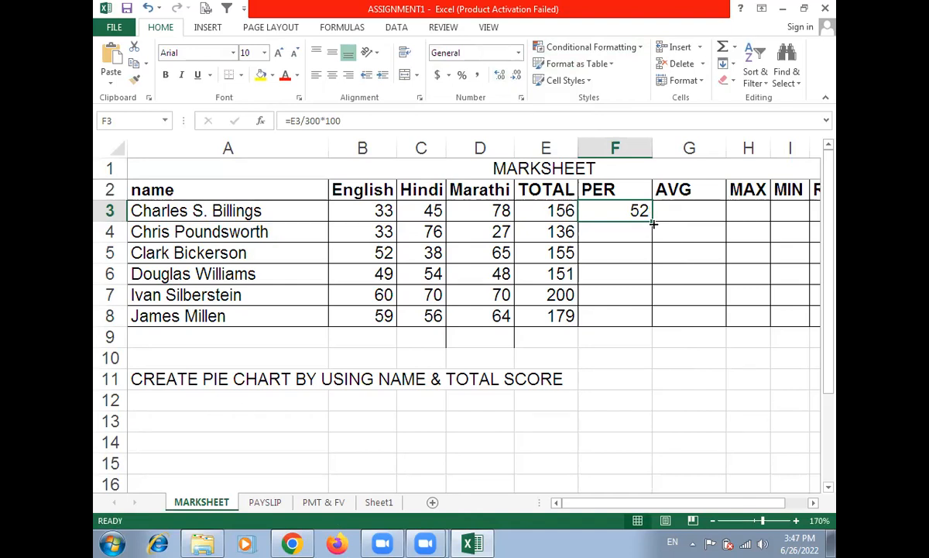
{"action": "left_click_drag", "start_coordinate": [634, 319], "coordinate": [683, 214]}
Calculate the AVG column with =AVERAGE(B3:D3) in G3 and fill the formula down to G8
{"action": "left_click", "coordinate": [685, 214]}
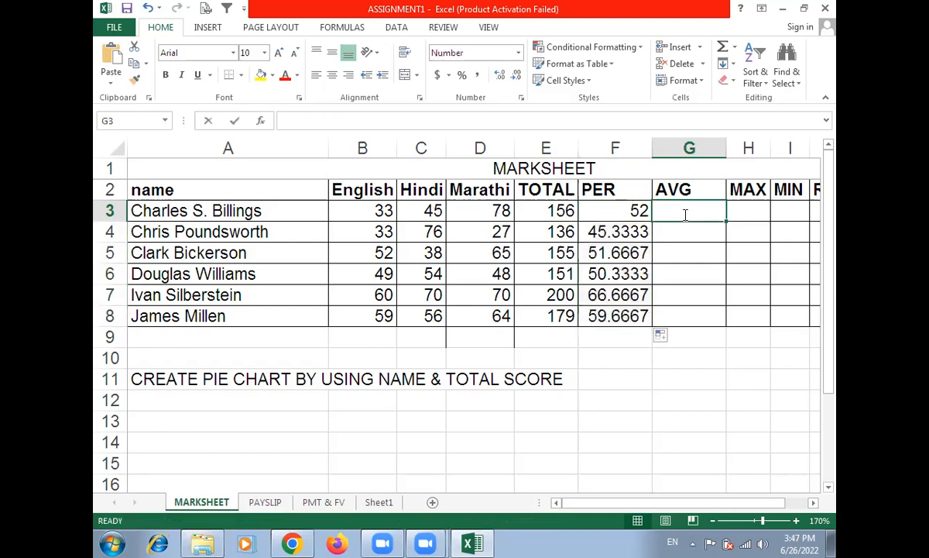
{"action": "type", "text": "=AVERA"}
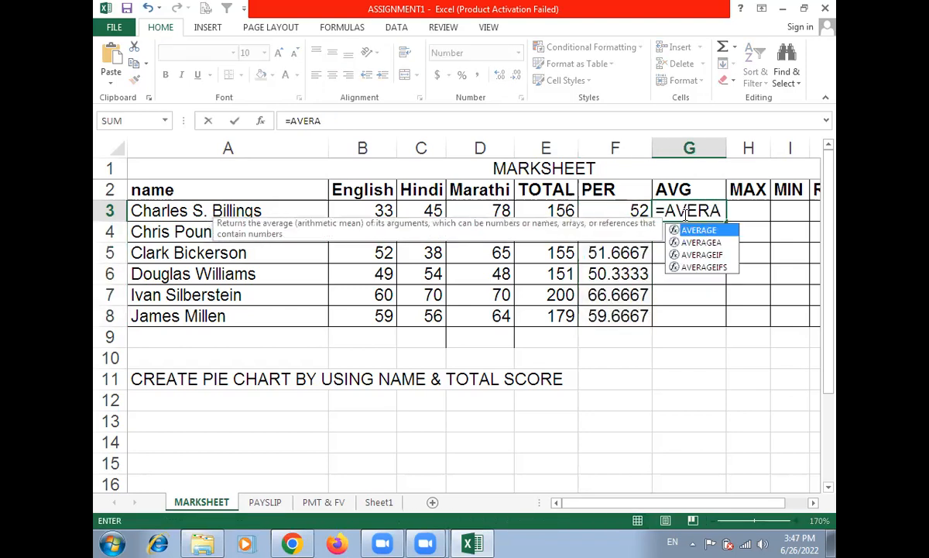
{"action": "key", "text": "Tab"}
{"action": "left_click_drag", "start_coordinate": [370, 211], "coordinate": [484, 212]}
{"action": "key", "text": "Return"}
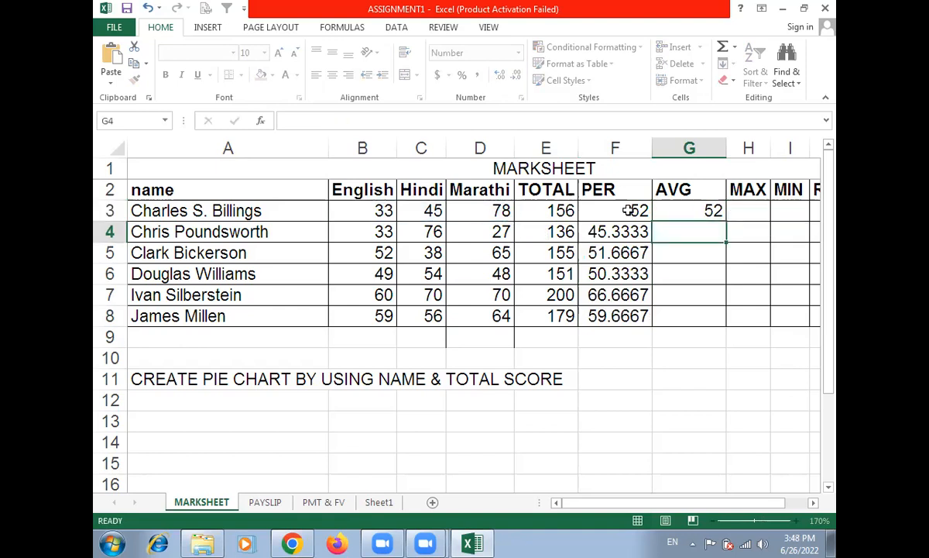
{"action": "key", "text": "Up"}
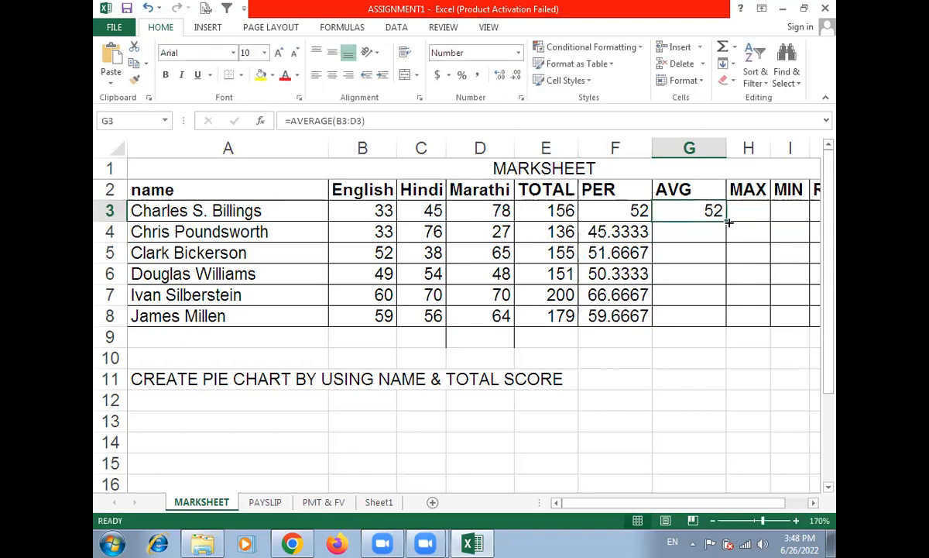
{"action": "left_click_drag", "start_coordinate": [726, 222], "coordinate": [727, 325]}
Calculate the MAX column with =MAX(B3:D3) in H3 and fill the formula down to H8
{"action": "left_click_drag", "start_coordinate": [672, 499], "coordinate": [697, 500]}
{"action": "left_click", "coordinate": [545, 221]}
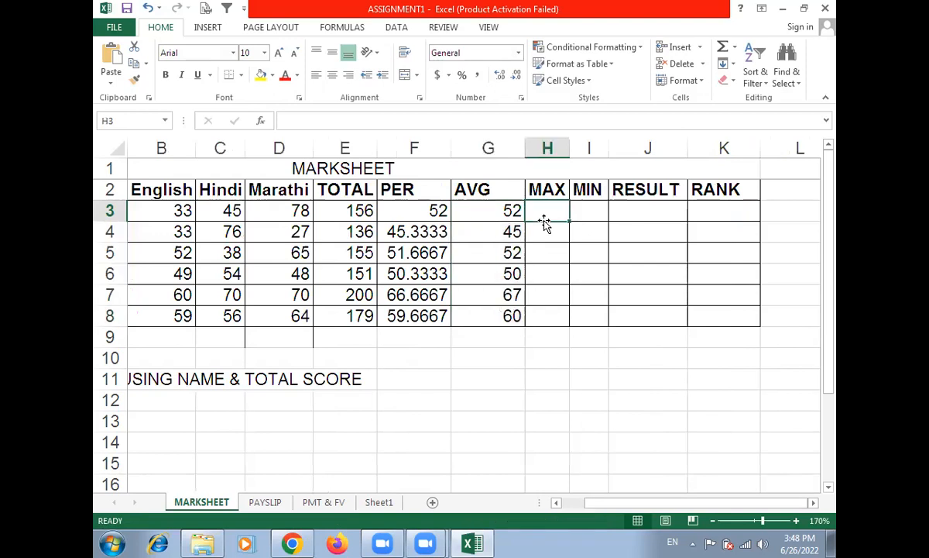
{"action": "type", "text": "=MAX("}
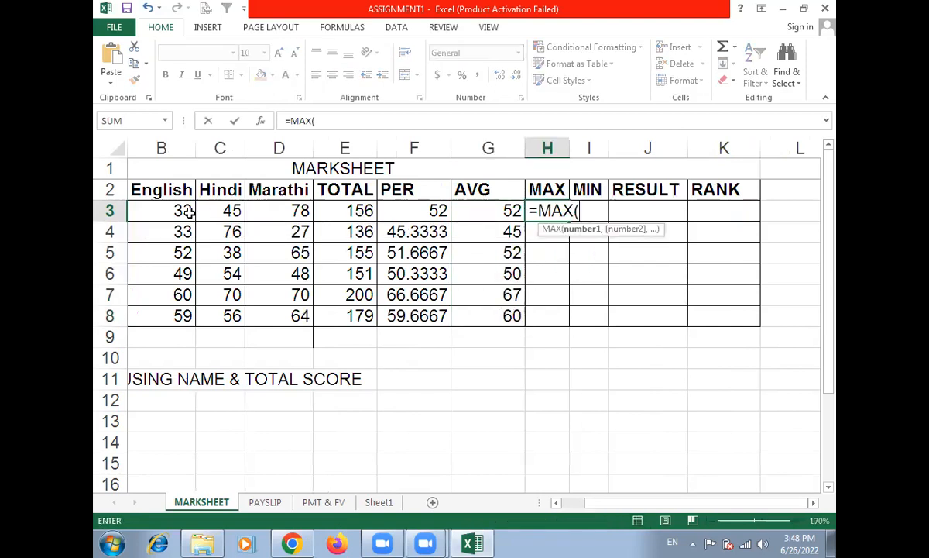
{"action": "left_click_drag", "start_coordinate": [188, 212], "coordinate": [254, 216]}
{"action": "key", "text": "Return"}
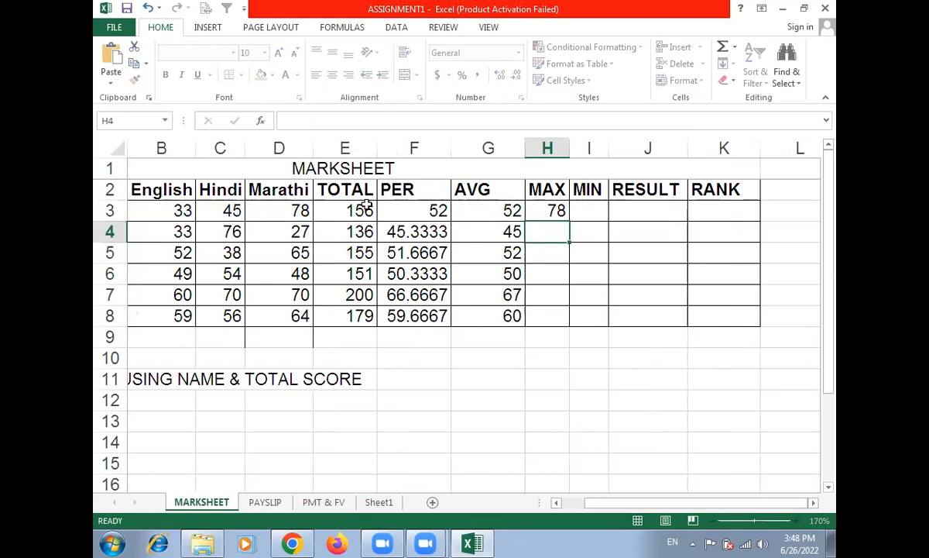
{"action": "left_click", "coordinate": [564, 213]}
{"action": "left_click_drag", "start_coordinate": [570, 221], "coordinate": [552, 318]}
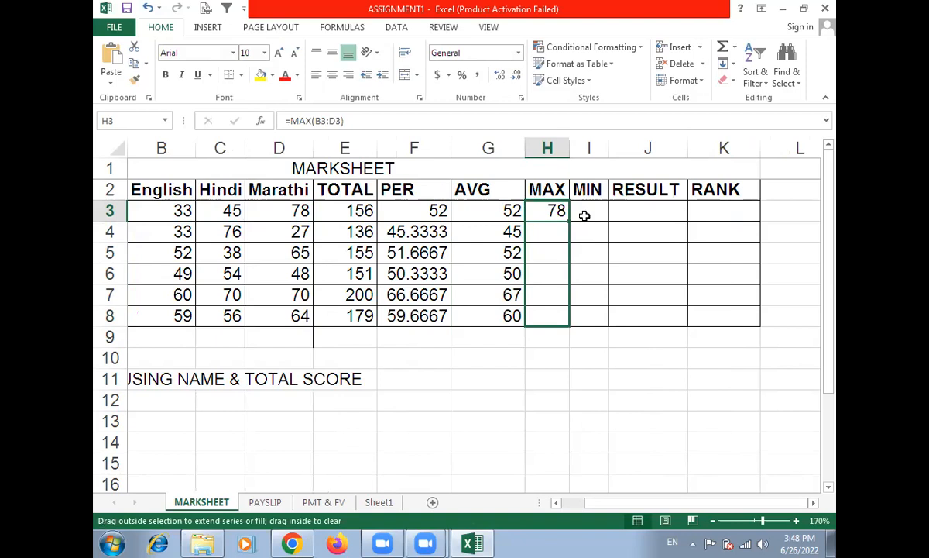
Calculate the MIN column with =MIN(B3:D3) in I3 and fill the formula down to I8
{"action": "left_click", "coordinate": [586, 214]}
{"action": "double_click", "coordinate": [587, 214]}
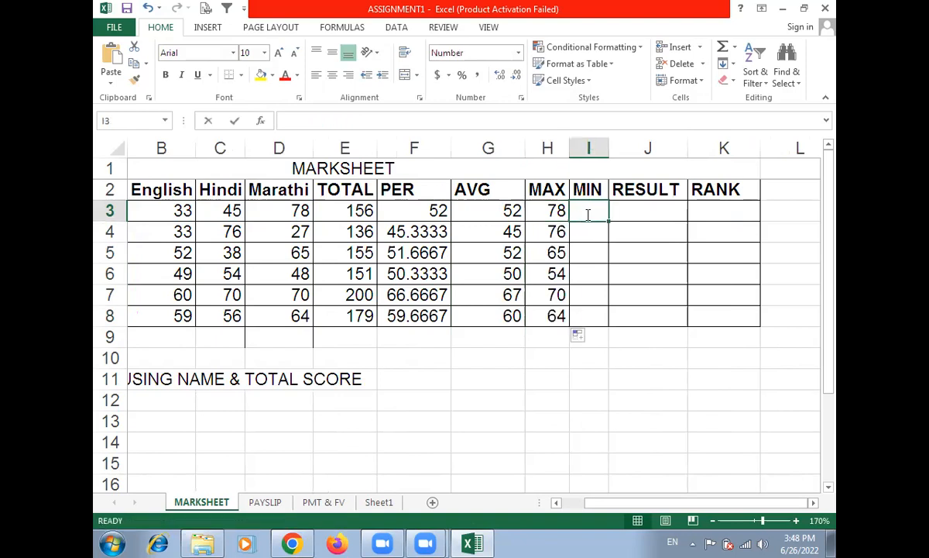
{"action": "type", "text": "=MIN("}
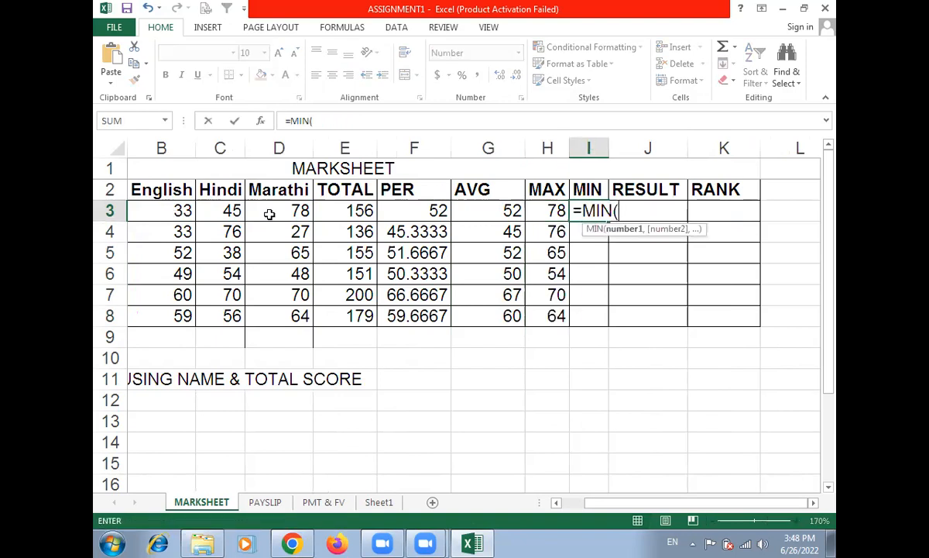
{"action": "left_click_drag", "start_coordinate": [159, 210], "coordinate": [272, 214]}
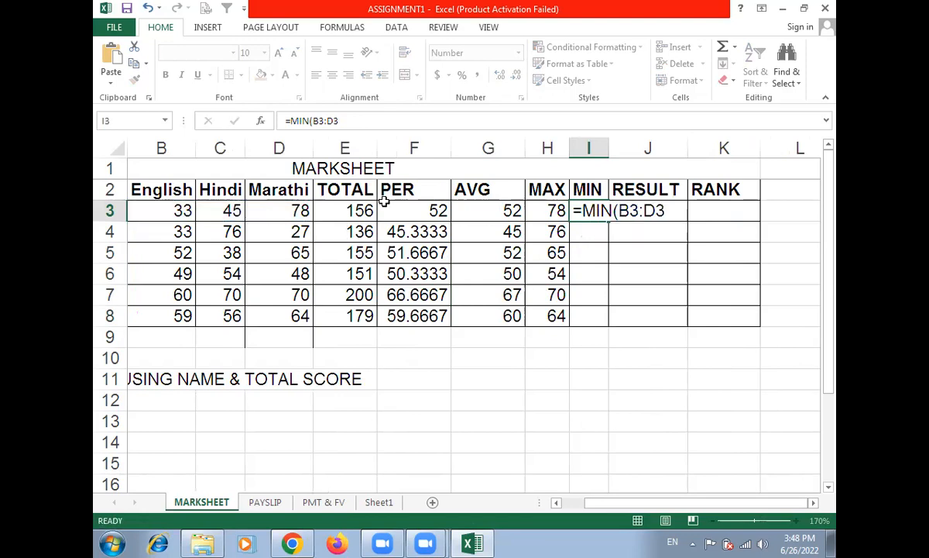
{"action": "key", "text": "Return"}
{"action": "left_click", "coordinate": [594, 210]}
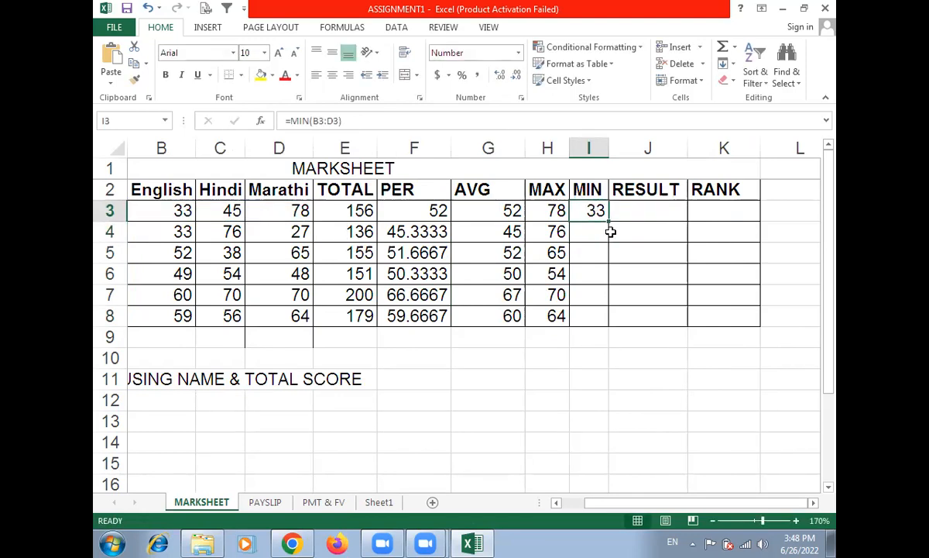
{"action": "left_click_drag", "start_coordinate": [608, 221], "coordinate": [599, 321]}
Fill the RESULT column from J3 to J8 with =IF(E3>140,"PASS","FAIL")
{"action": "left_click", "coordinate": [647, 208]}
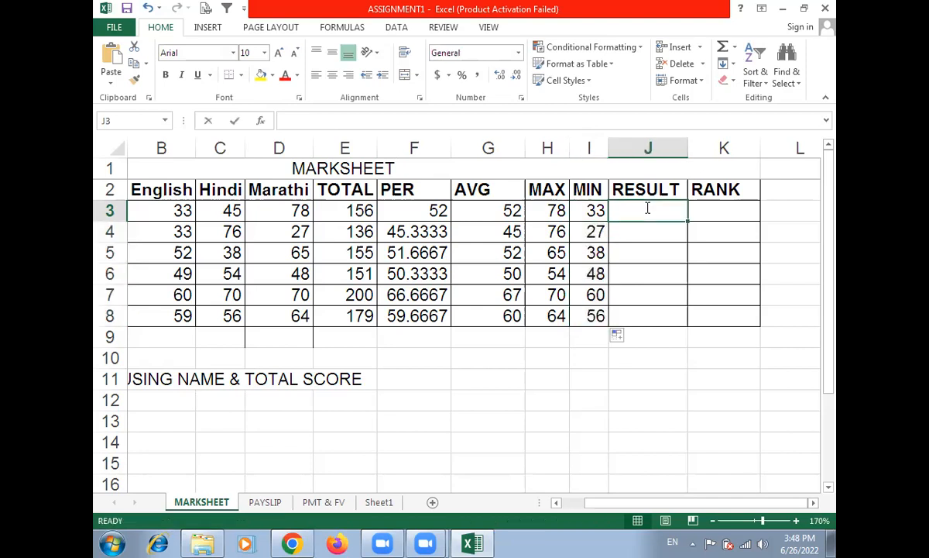
{"action": "type", "text": "=IF("}
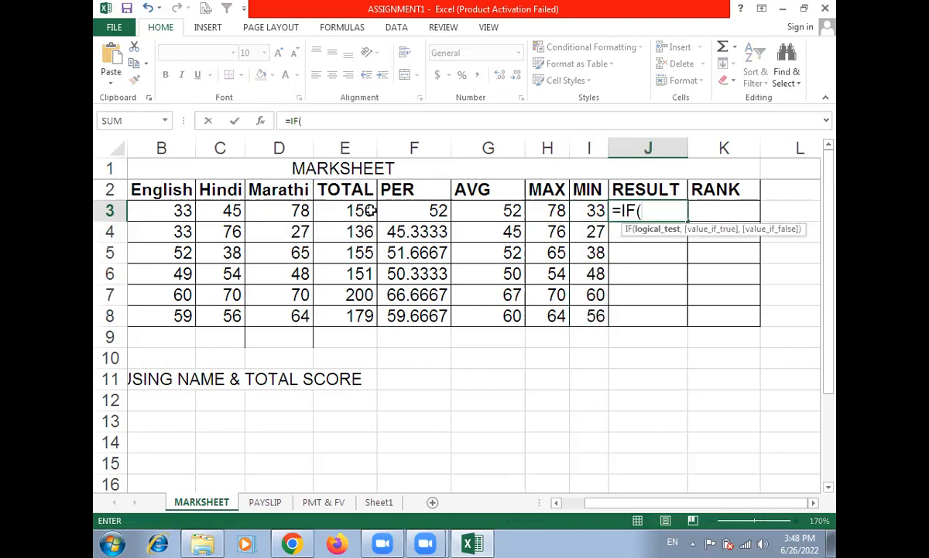
{"action": "left_click", "coordinate": [371, 209]}
{"action": "type", "text": ">"}
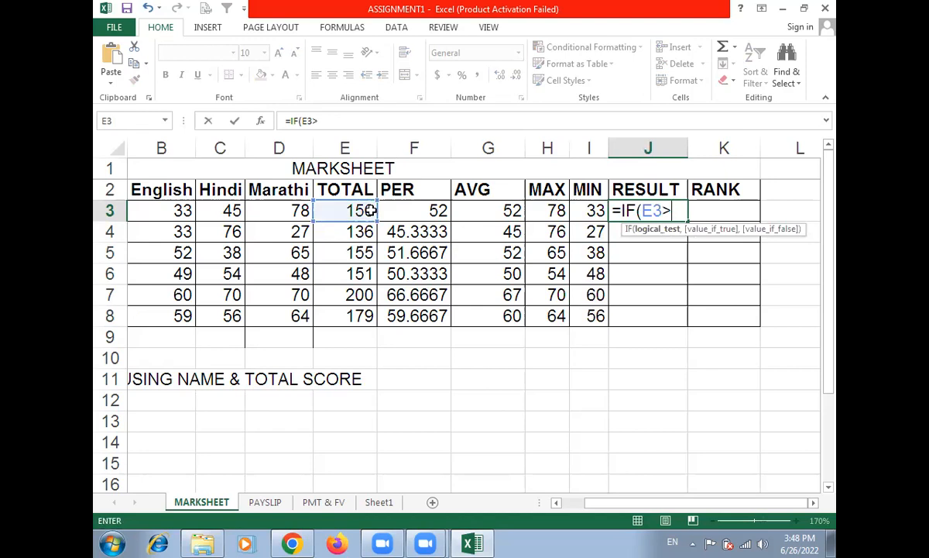
{"action": "type", "text": "140,"}
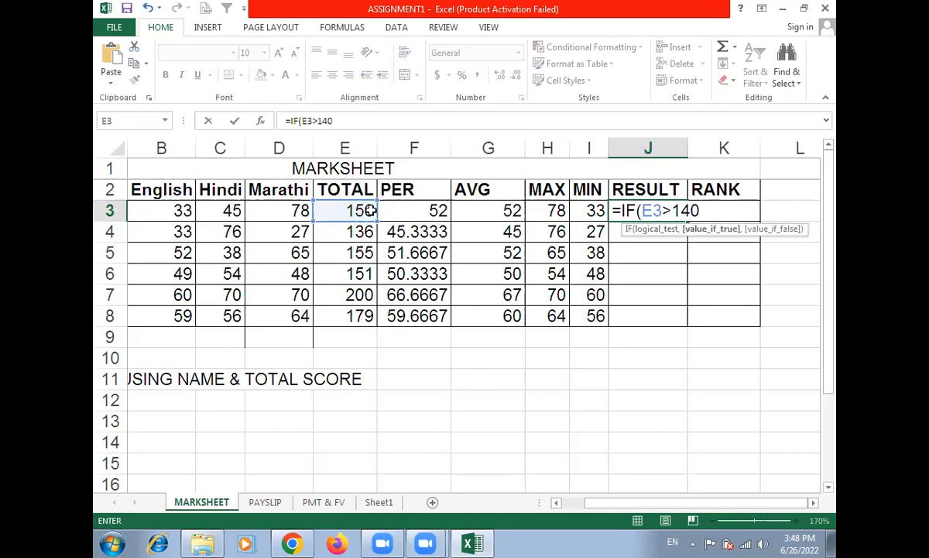
{"action": "type", "text": "\"PASS"}
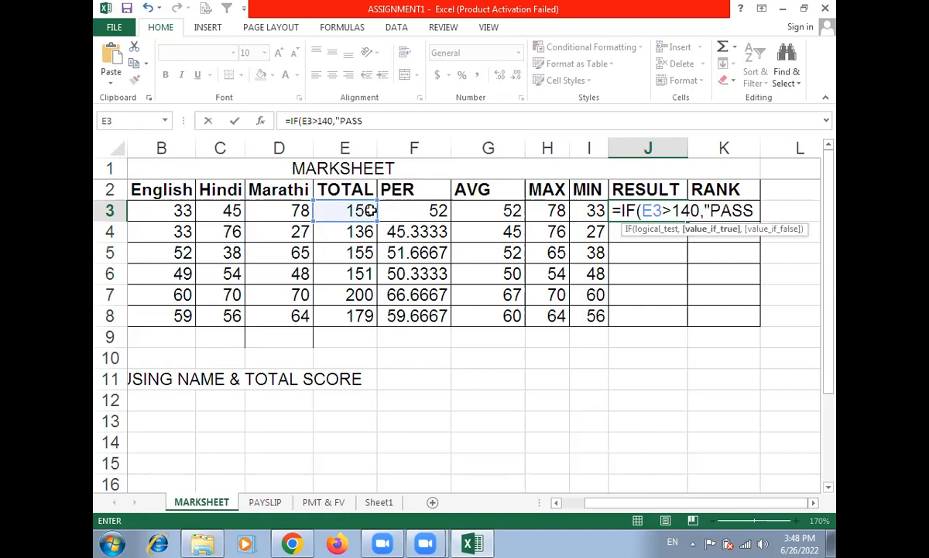
{"action": "type", "text": "\",\"FA"}
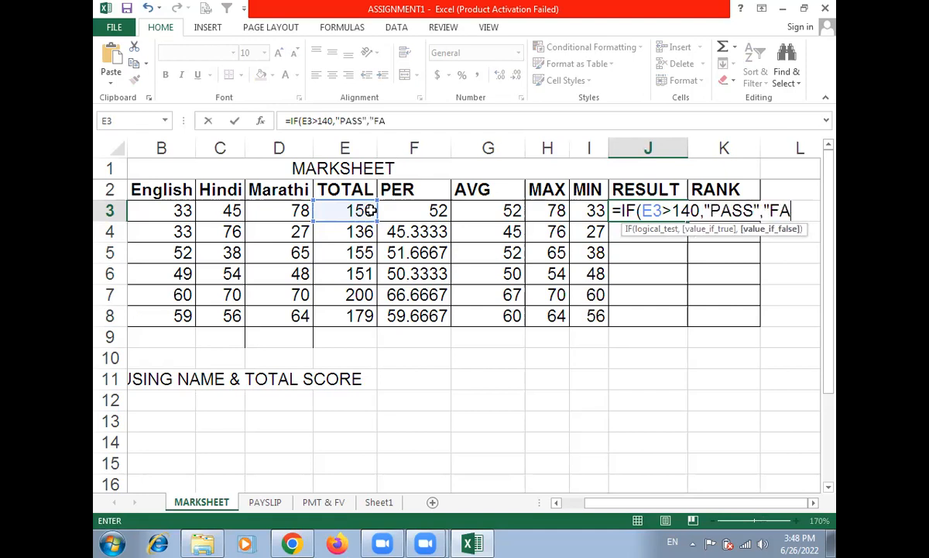
{"action": "type", "text": "IL\")"}
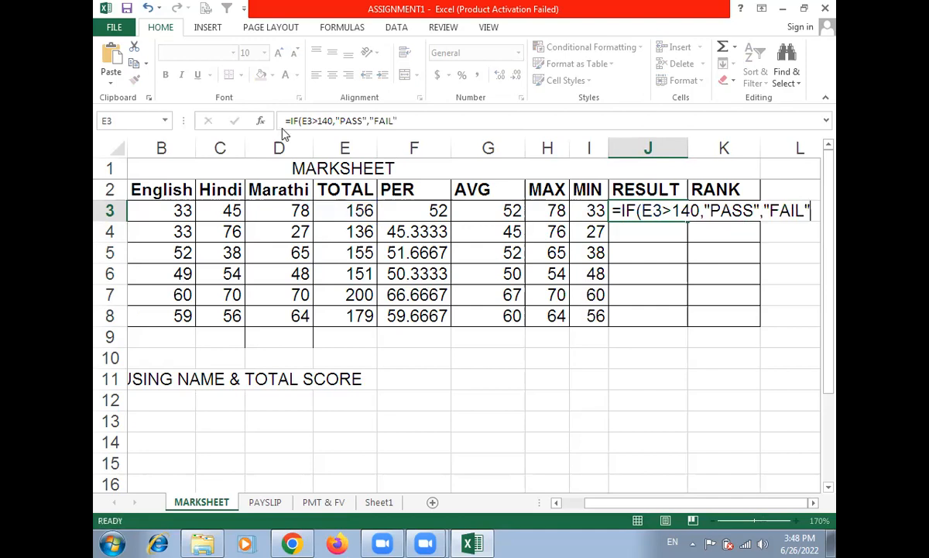
{"action": "key", "text": "Return"}
{"action": "left_click", "coordinate": [680, 215]}
{"action": "left_click_drag", "start_coordinate": [688, 222], "coordinate": [668, 319]}
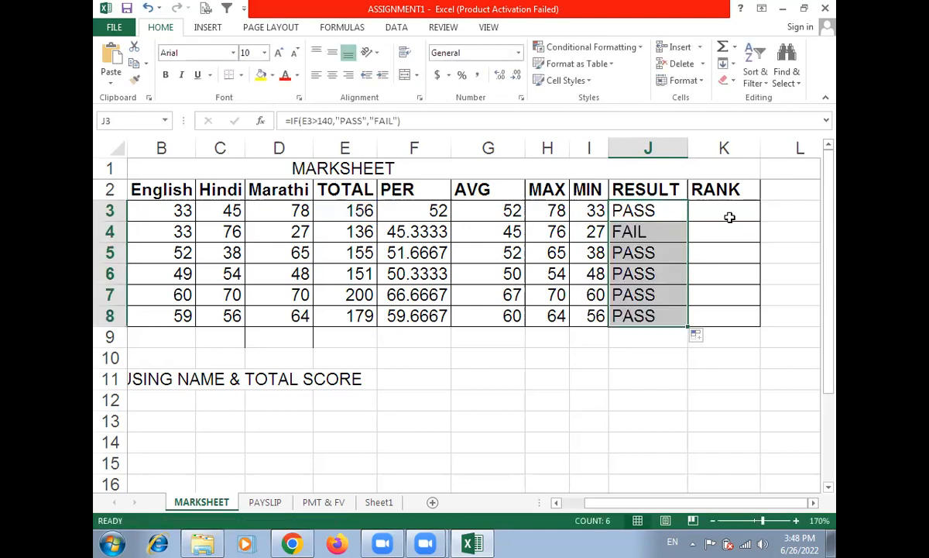
Enter the ranking formula =RANK(E3,$E$3:$E$8) in K3 of the RANK column, with the TOTAL range as absolute references
{"action": "left_click", "coordinate": [729, 218]}
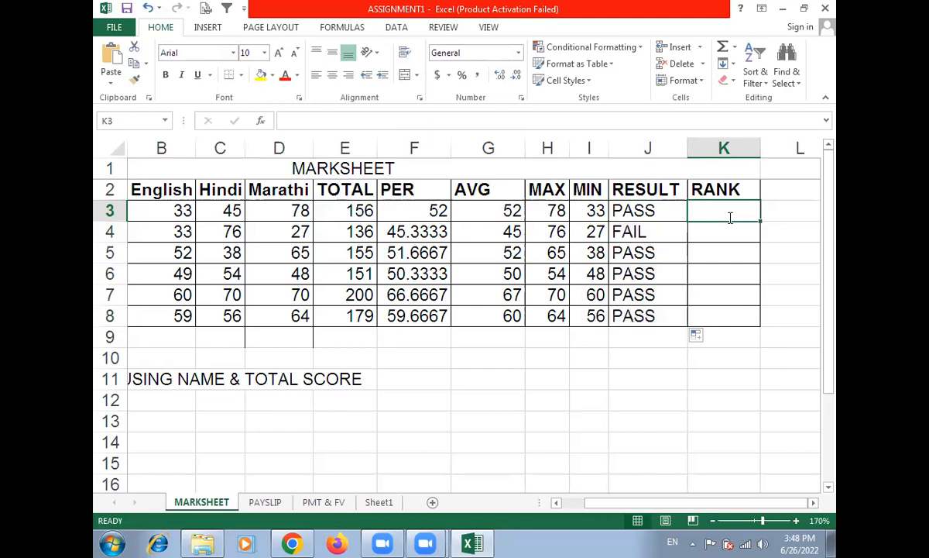
{"action": "type", "text": "=RAN"}
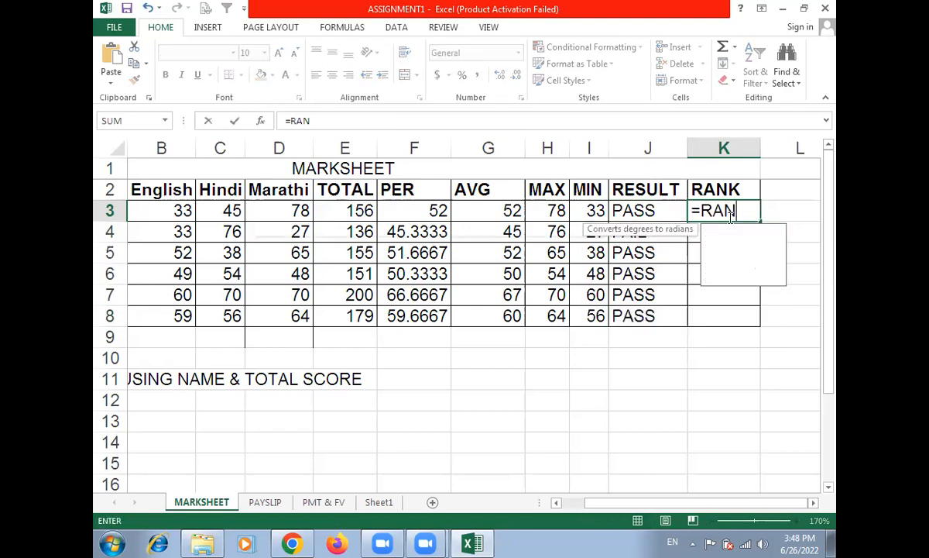
{"action": "type", "text": "K"}
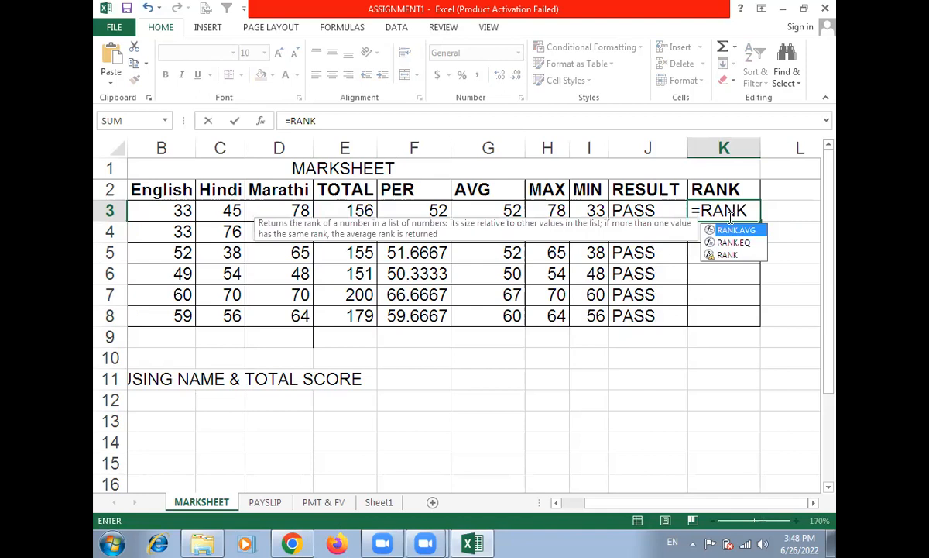
{"action": "type", "text": "("}
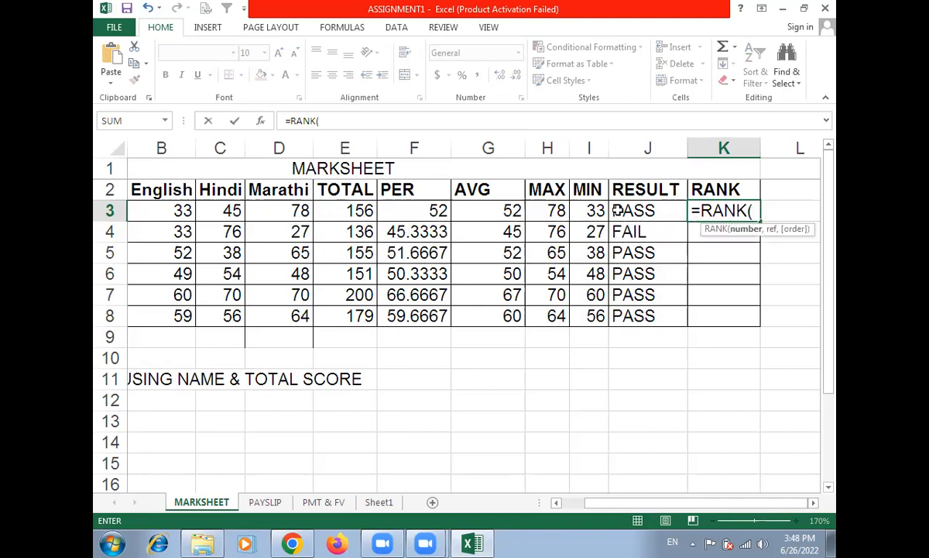
{"action": "left_click", "coordinate": [361, 209]}
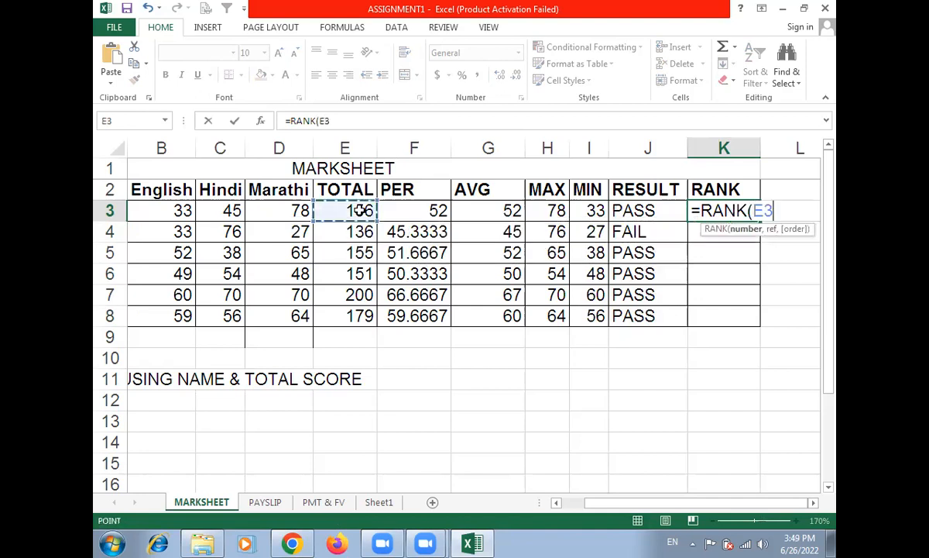
{"action": "type", "text": ","}
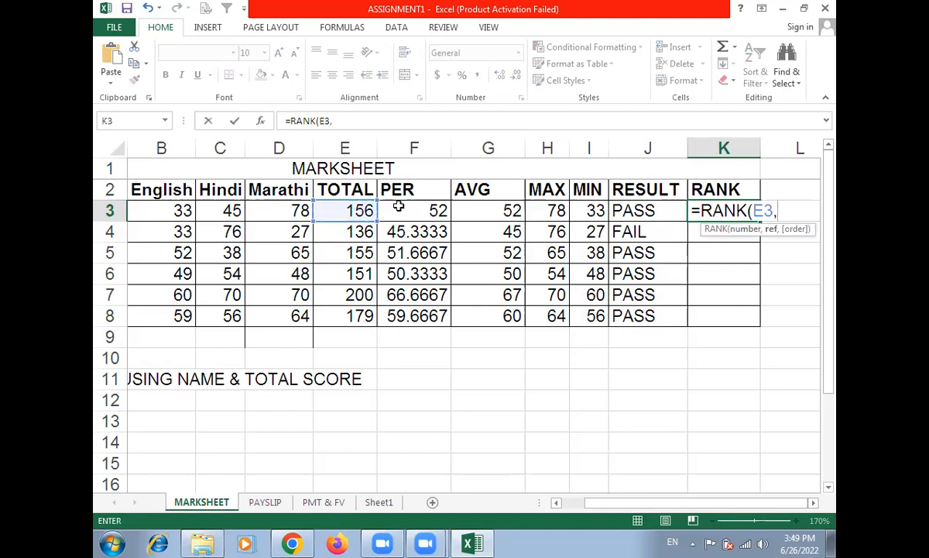
{"action": "left_click_drag", "start_coordinate": [345, 211], "coordinate": [371, 297]}
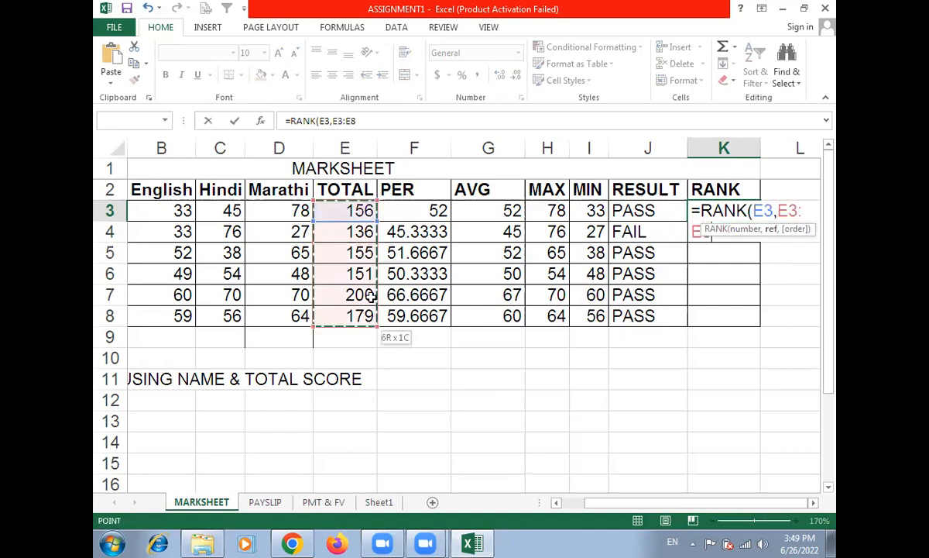
{"action": "left_click", "coordinate": [789, 211]}
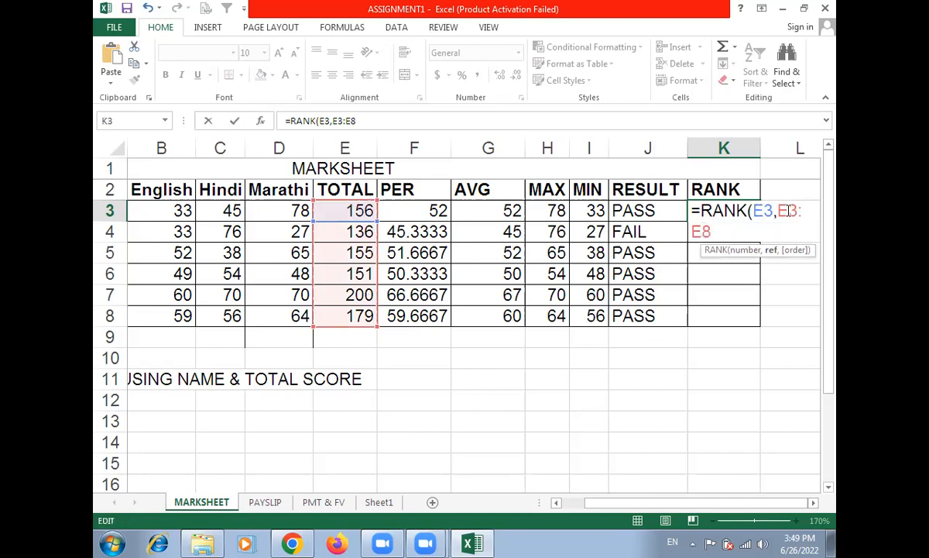
{"action": "key", "text": "F4"}
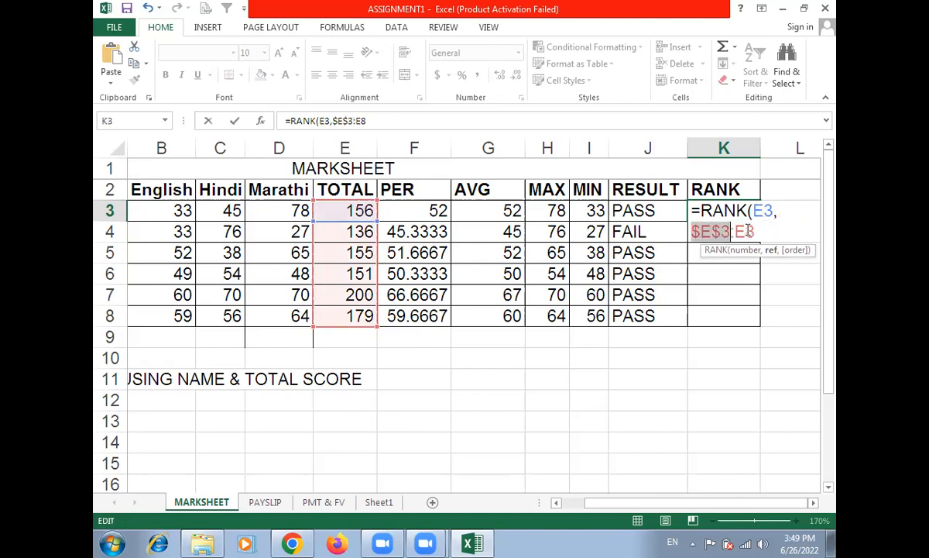
{"action": "left_click", "coordinate": [749, 231]}
{"action": "key", "text": "F4"}
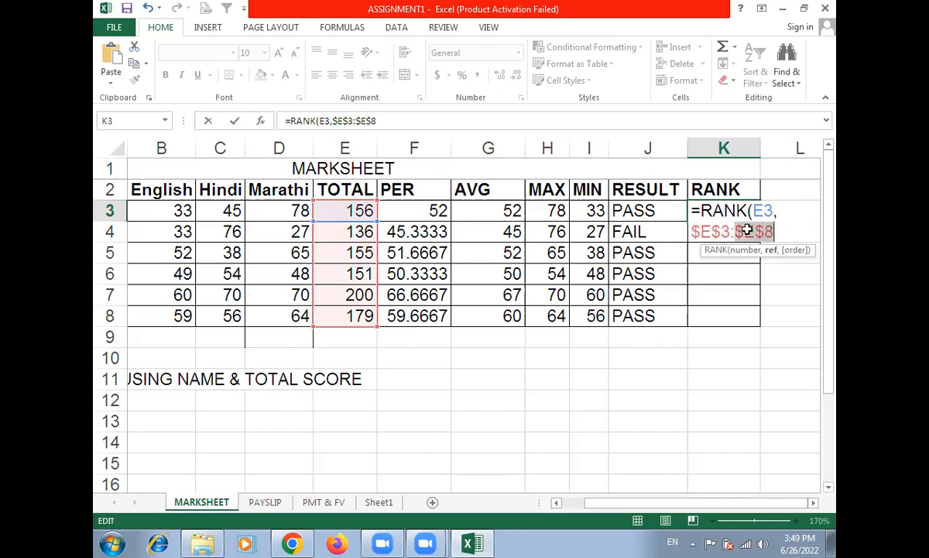
{"action": "key", "text": "Return"}
Fill the RANK formula from K3 down to K8
{"action": "left_click", "coordinate": [705, 214]}
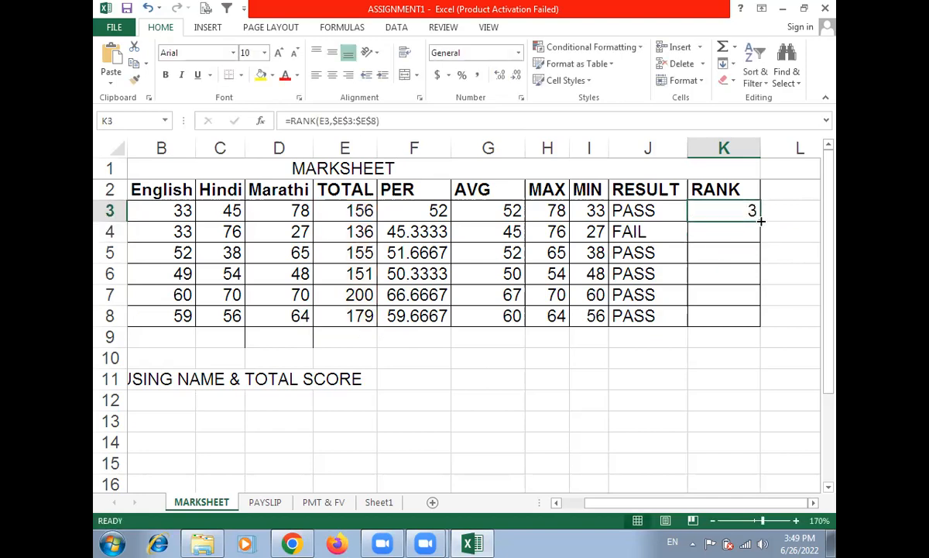
{"action": "left_click_drag", "start_coordinate": [747, 316], "coordinate": [730, 330]}
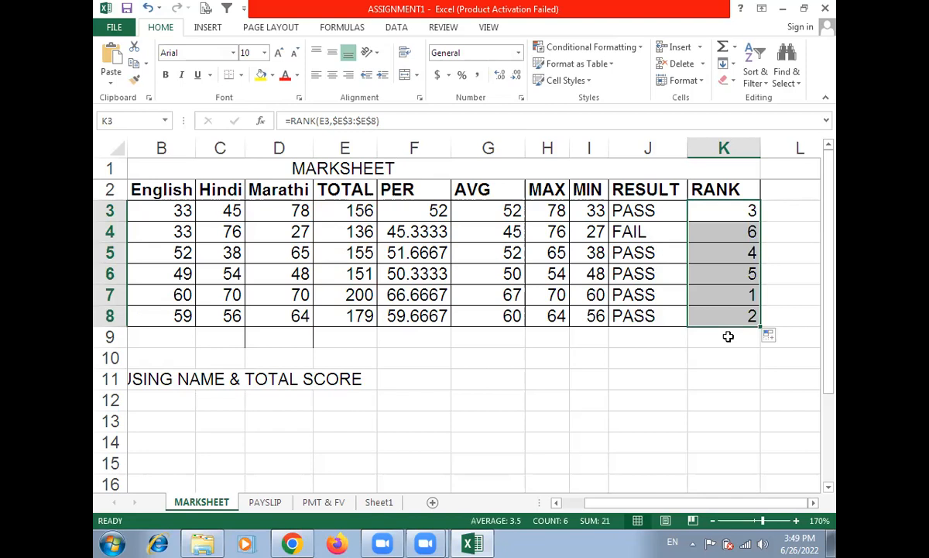
{"action": "left_click", "coordinate": [729, 336]}
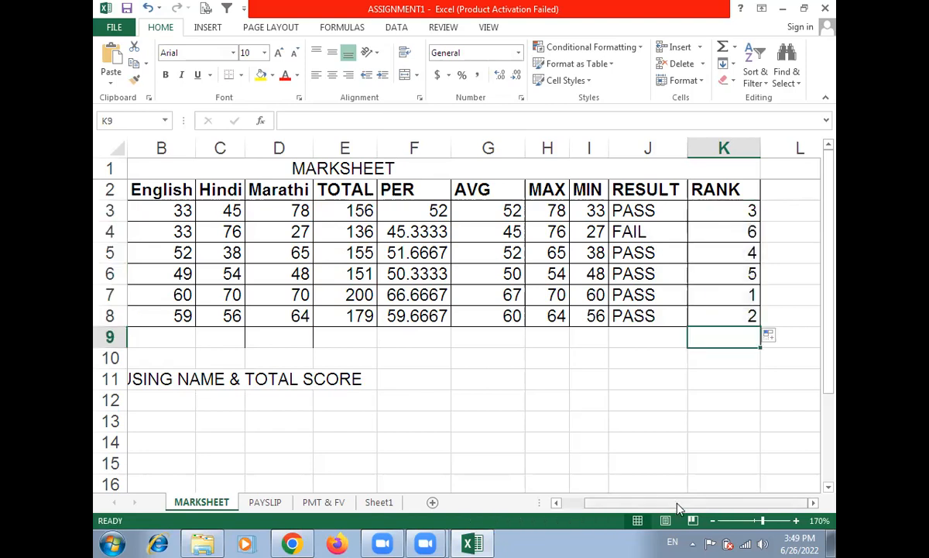
{"action": "left_click_drag", "start_coordinate": [678, 508], "coordinate": [232, 225]}
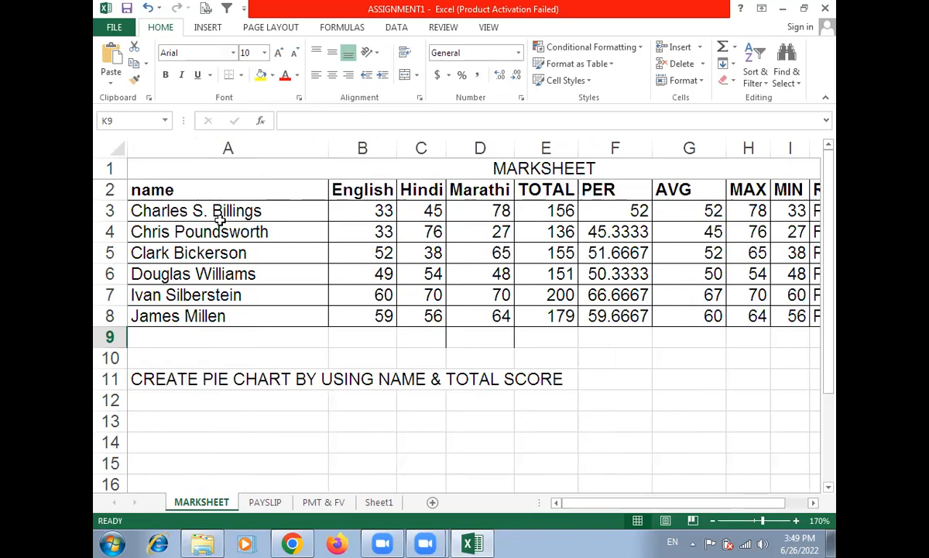
Remove all borders from the marksheet table A2:K8
{"action": "left_click_drag", "start_coordinate": [209, 193], "coordinate": [653, 309]}
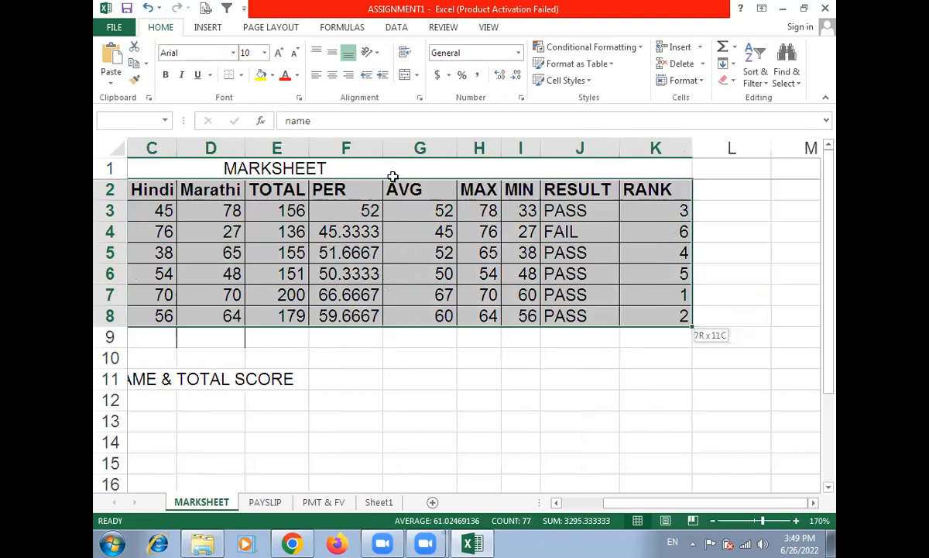
{"action": "left_click", "coordinate": [241, 75]}
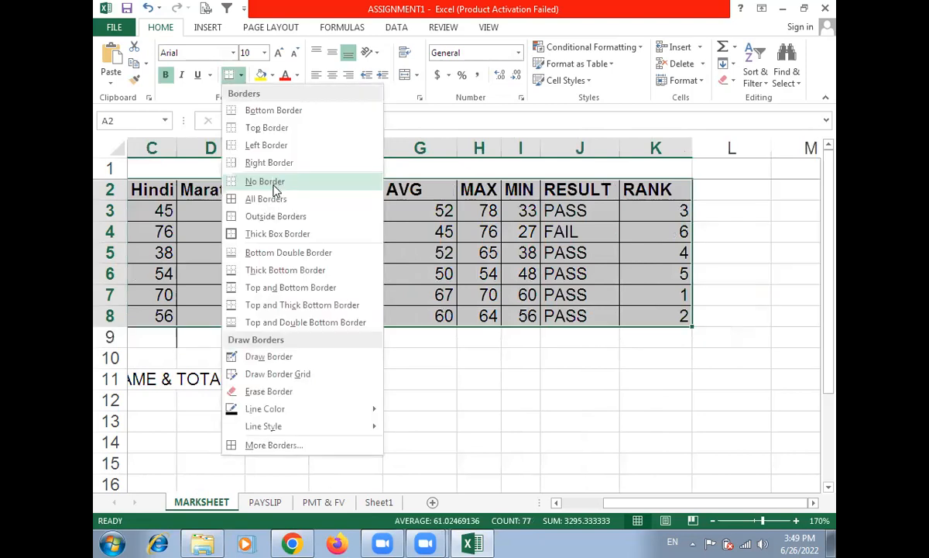
{"action": "left_click", "coordinate": [274, 183]}
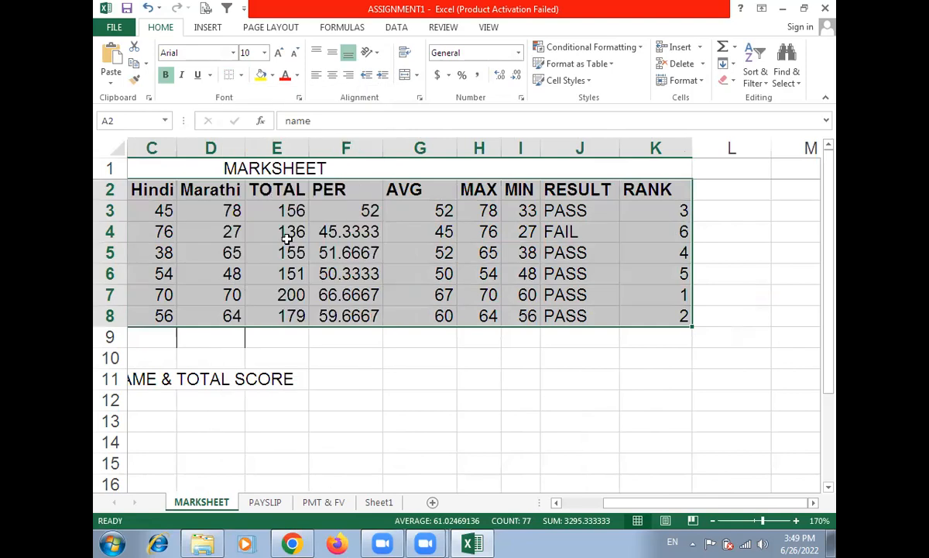
Clear the leftover cell formats from C9:D9 below the marksheet table
{"action": "left_click", "coordinate": [313, 340]}
{"action": "left_click_drag", "start_coordinate": [175, 335], "coordinate": [238, 337]}
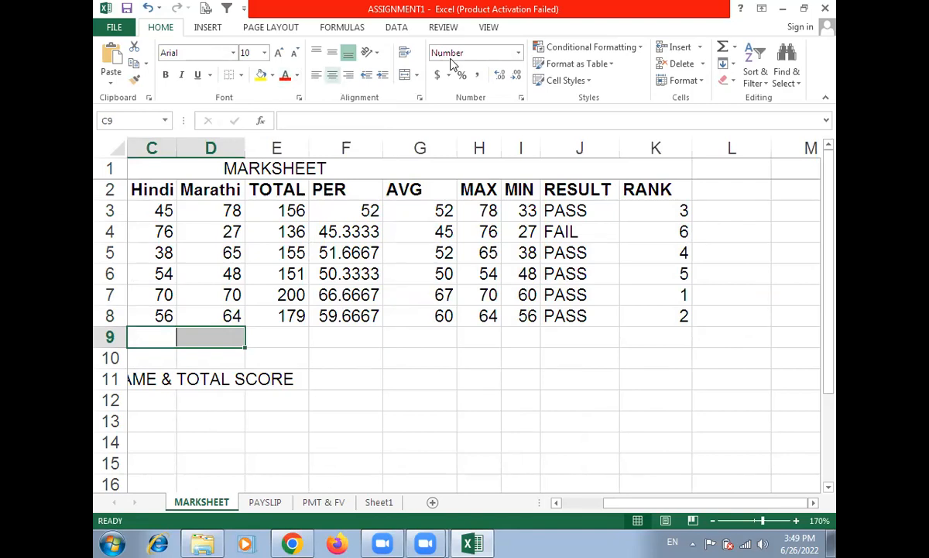
{"action": "left_click", "coordinate": [724, 82]}
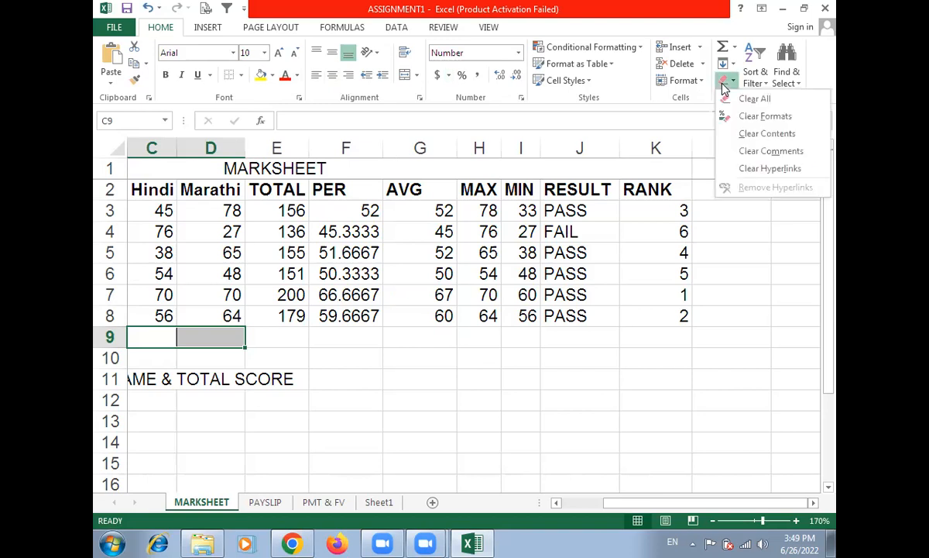
{"action": "left_click", "coordinate": [764, 117]}
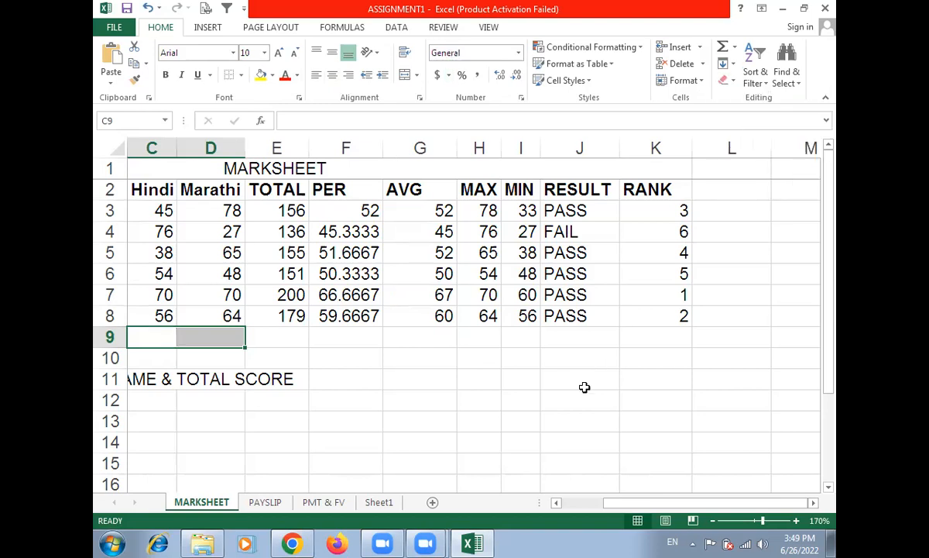
Center the contents of the marksheet table A2:K8 and apply all borders to it
{"action": "left_click", "coordinate": [580, 380]}
{"action": "left_click_drag", "start_coordinate": [671, 513], "coordinate": [649, 511]}
{"action": "left_click_drag", "start_coordinate": [296, 188], "coordinate": [668, 316]}
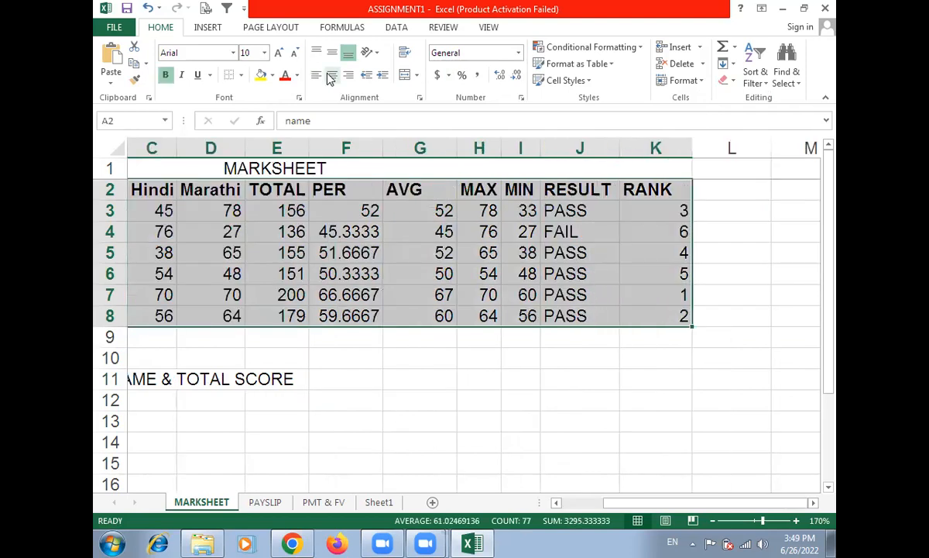
{"action": "left_click", "coordinate": [241, 76]}
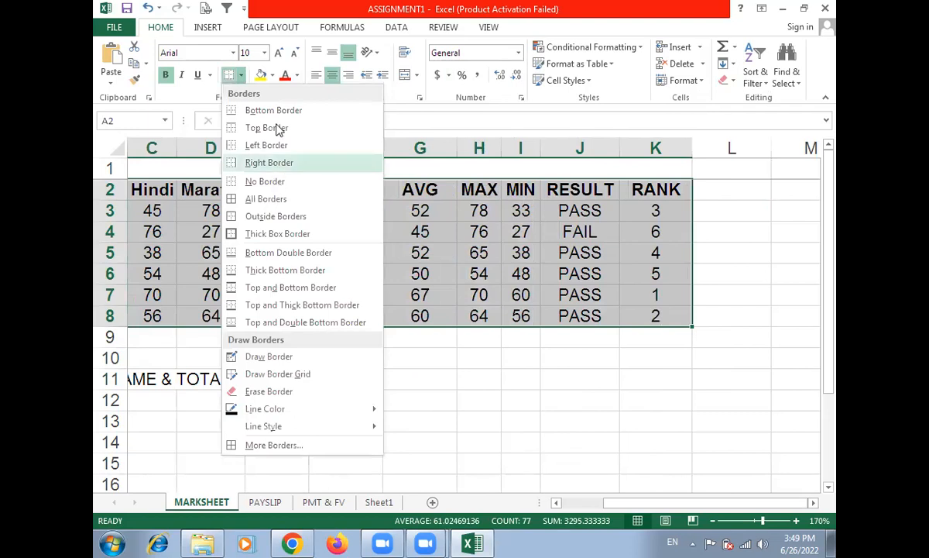
{"action": "left_click", "coordinate": [467, 394]}
{"action": "left_click_drag", "start_coordinate": [635, 507], "coordinate": [531, 349]}
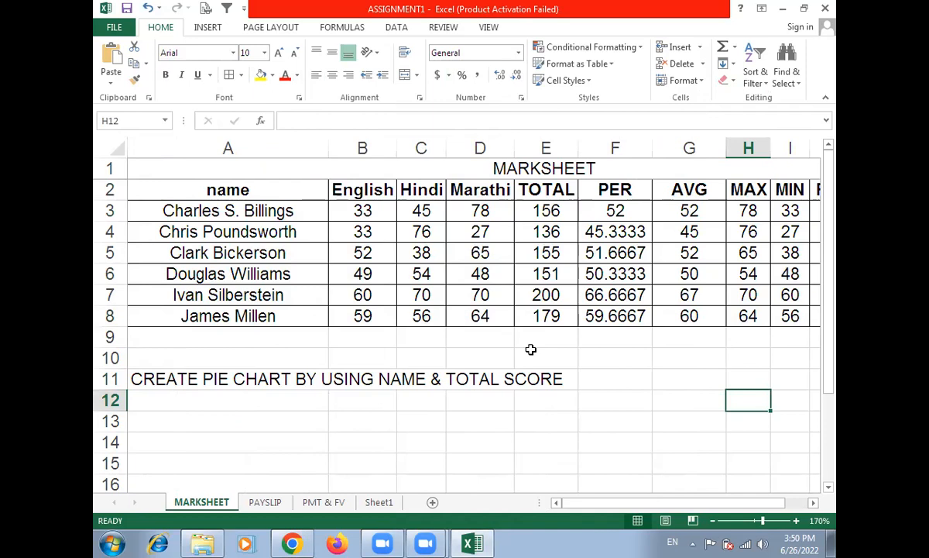
{"action": "left_click", "coordinate": [214, 30]}
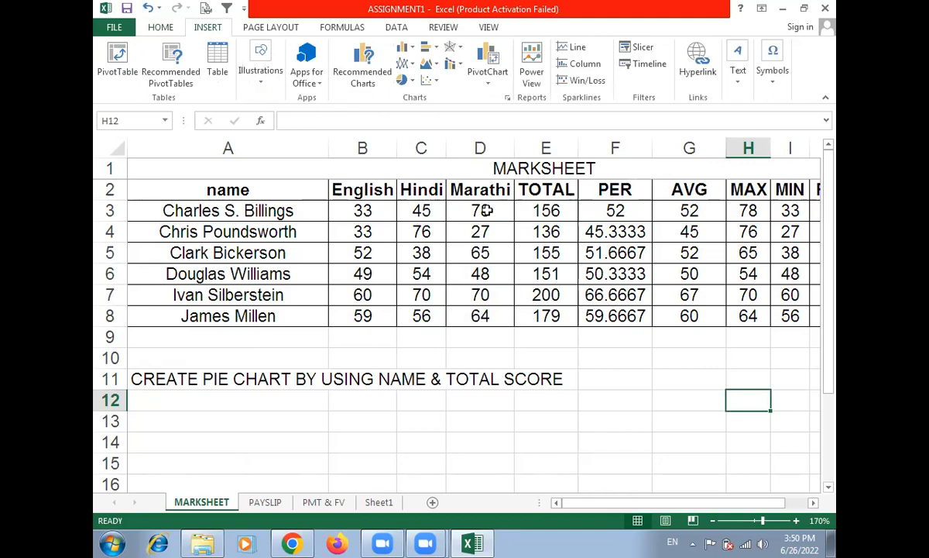
{"action": "left_click", "coordinate": [486, 87]}
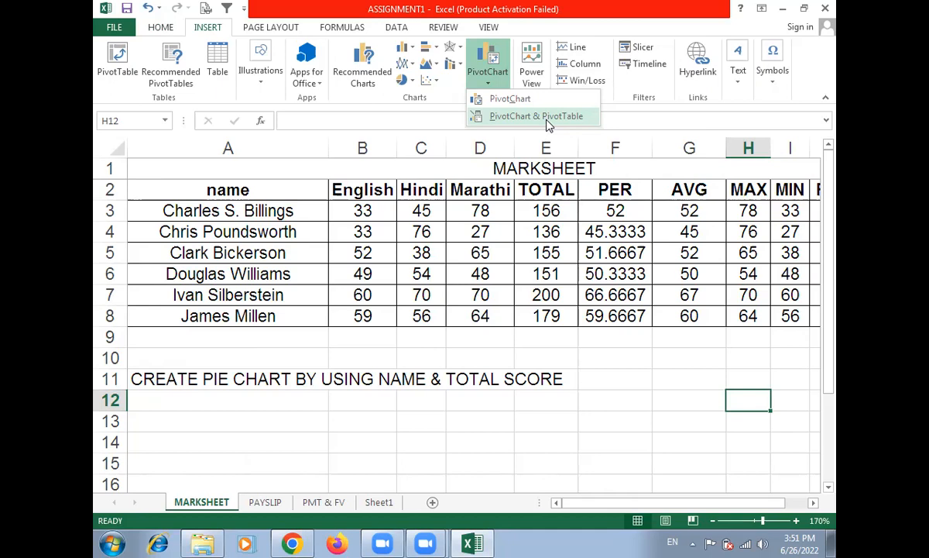
{"action": "left_click", "coordinate": [547, 124]}
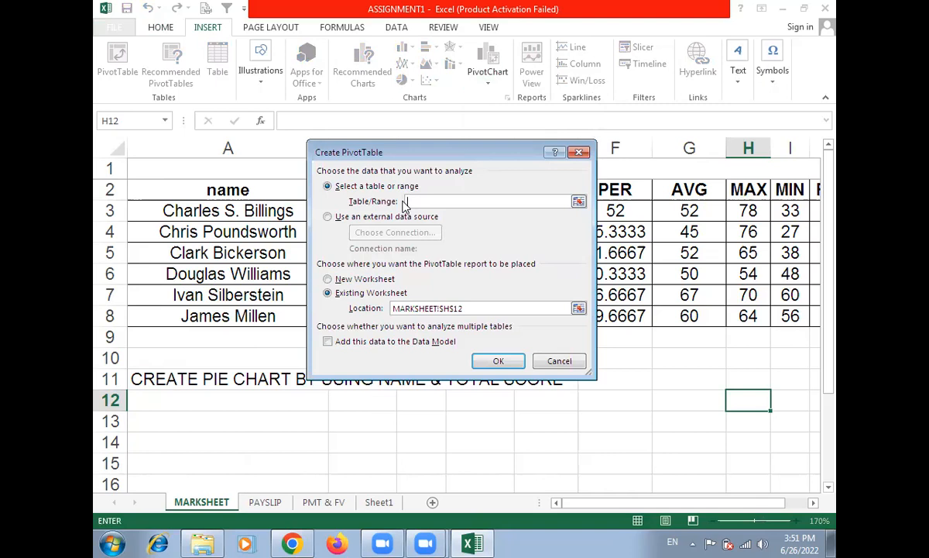
{"action": "left_click", "coordinate": [555, 361]}
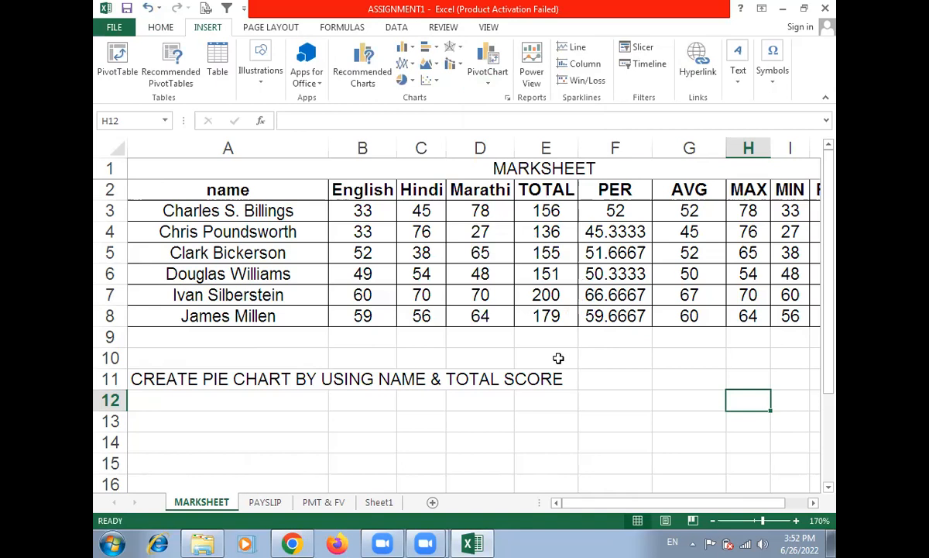
Start a PivotChart & PivotTable with the marksheet table A2:K8 as the source range
{"action": "left_click", "coordinate": [451, 253]}
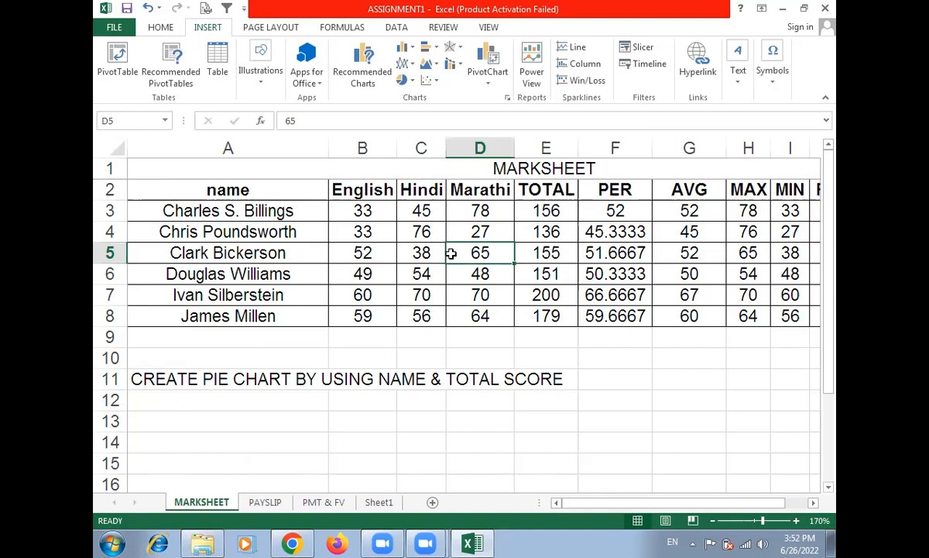
{"action": "left_click", "coordinate": [489, 84]}
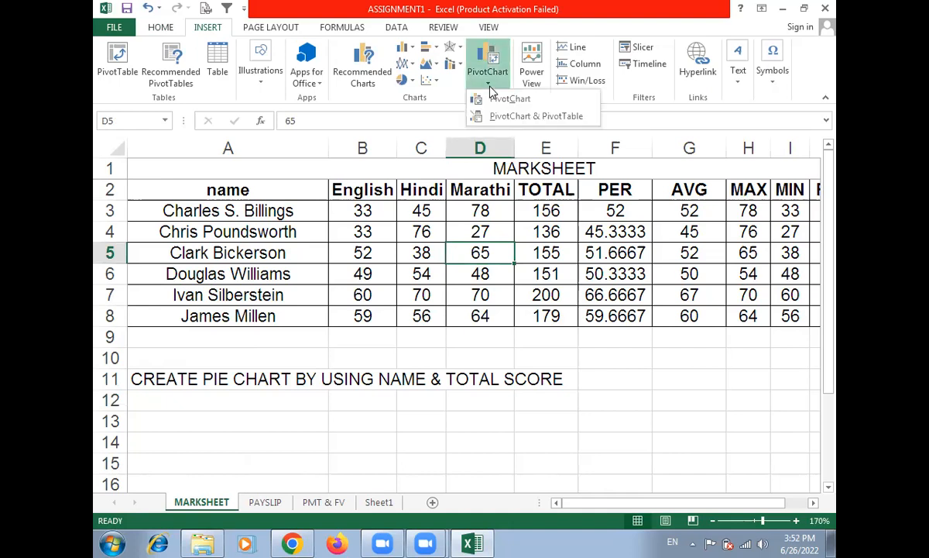
{"action": "left_click", "coordinate": [520, 118]}
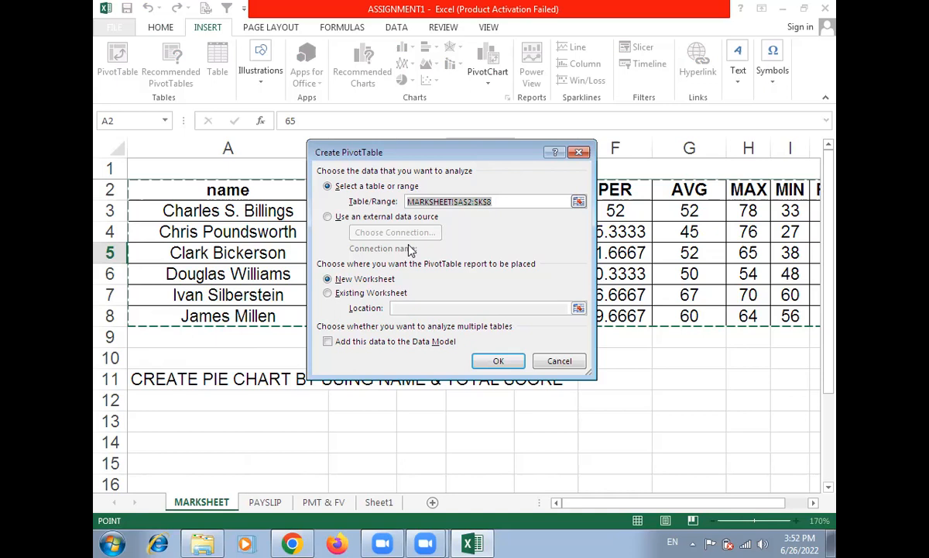
{"action": "left_click", "coordinate": [328, 217]}
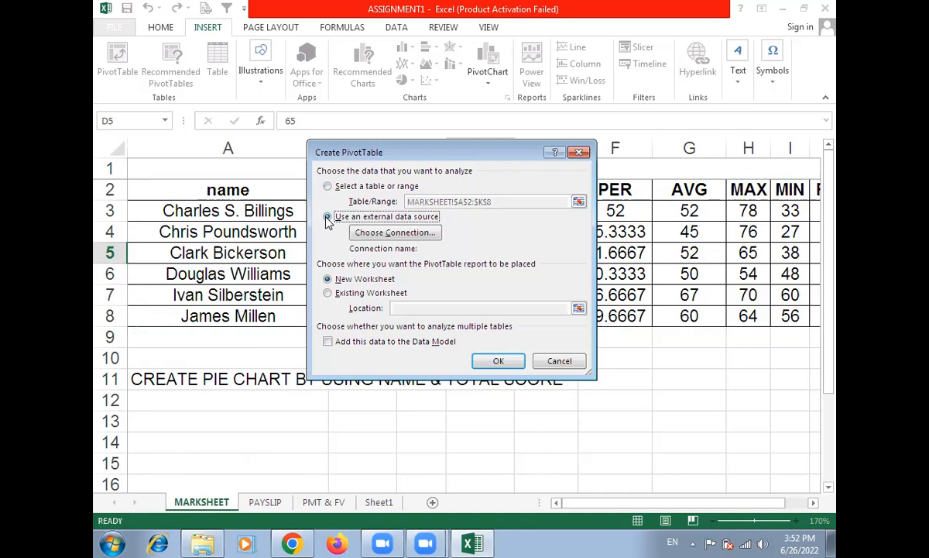
{"action": "left_click", "coordinate": [410, 237]}
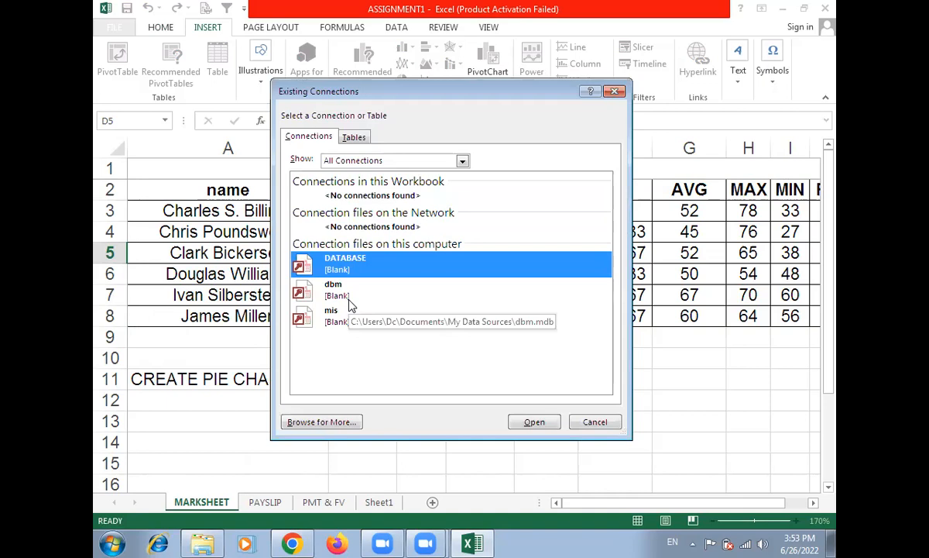
{"action": "left_click", "coordinate": [355, 138]}
{"action": "left_click", "coordinate": [324, 139]}
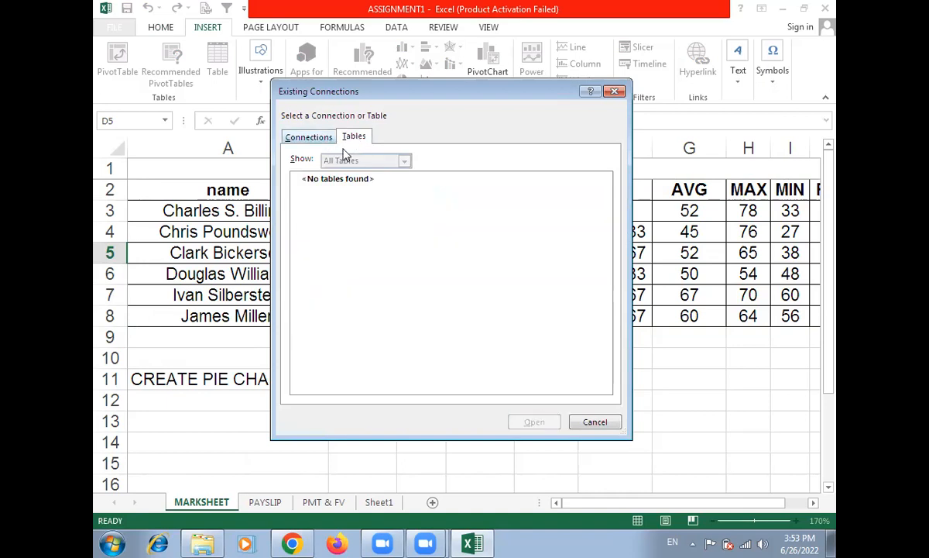
{"action": "left_click", "coordinate": [589, 429]}
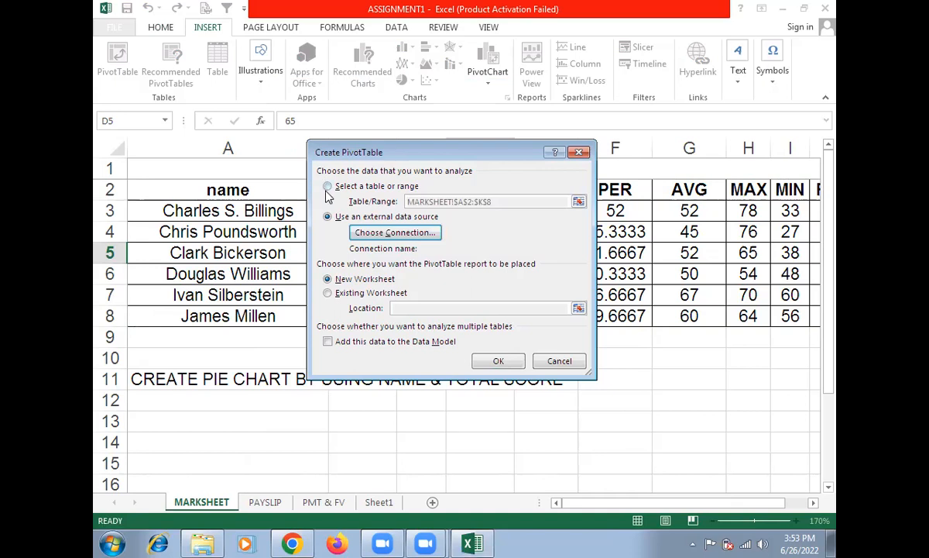
{"action": "left_click", "coordinate": [327, 186]}
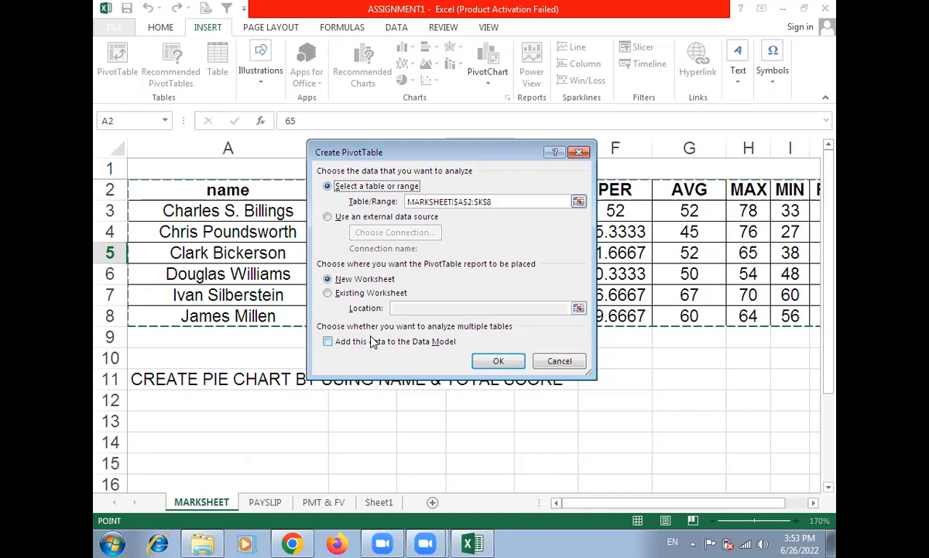
Create the PivotChart and PivotTable on a new worksheet from MARKSHEET!$A$2:$K$8, without adding the data to the Data Model
{"action": "left_click", "coordinate": [329, 342]}
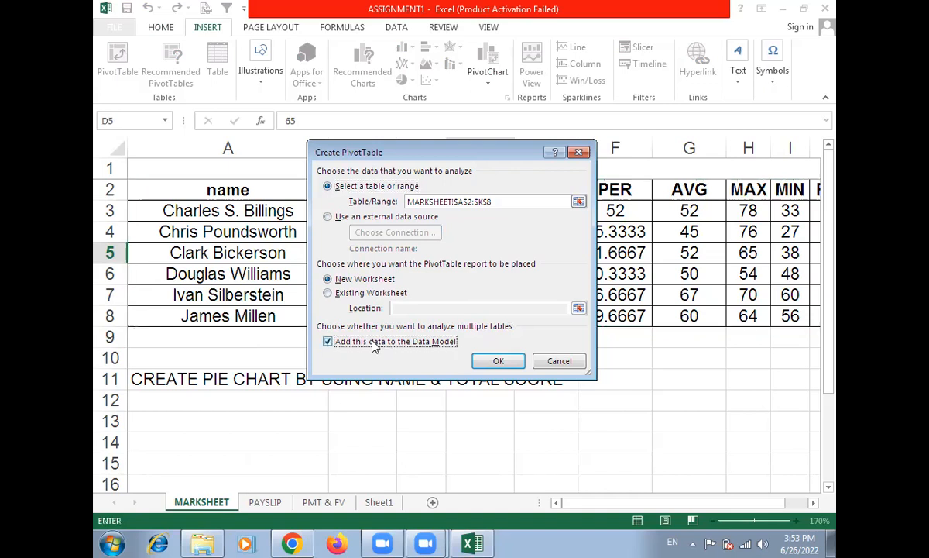
{"action": "left_click", "coordinate": [374, 344]}
{"action": "left_click", "coordinate": [504, 361]}
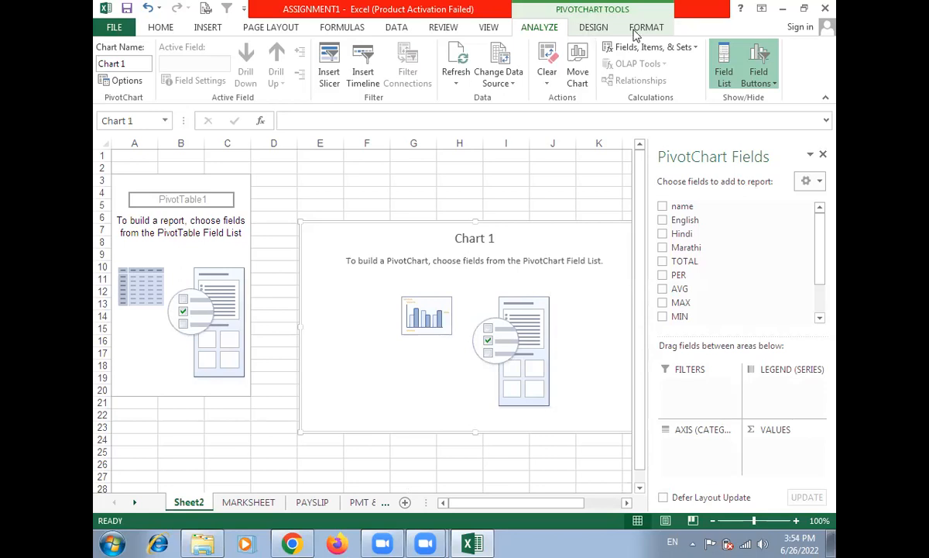
{"action": "left_click", "coordinate": [606, 34]}
{"action": "scroll", "coordinate": [547, 23], "scroll_direction": "down", "scroll_amount": 1}
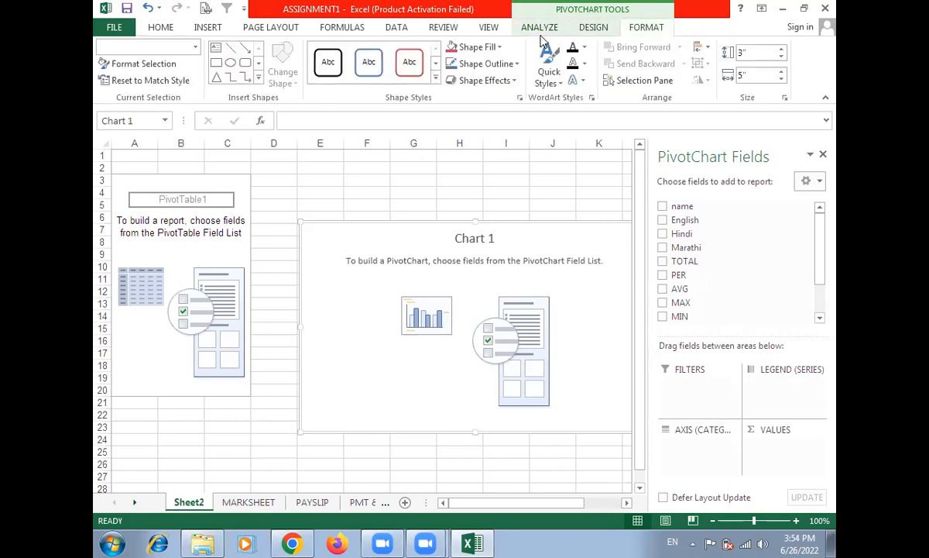
{"action": "left_click", "coordinate": [545, 31]}
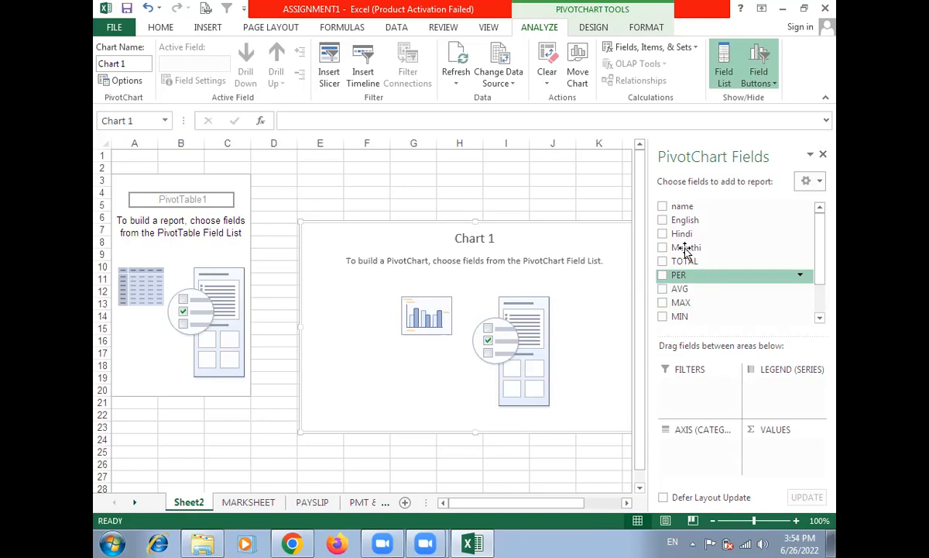
Add the name, English, Hindi, Marathi and TOTAL fields to the PivotChart and move the chart below the PivotTable
{"action": "left_click", "coordinate": [663, 207]}
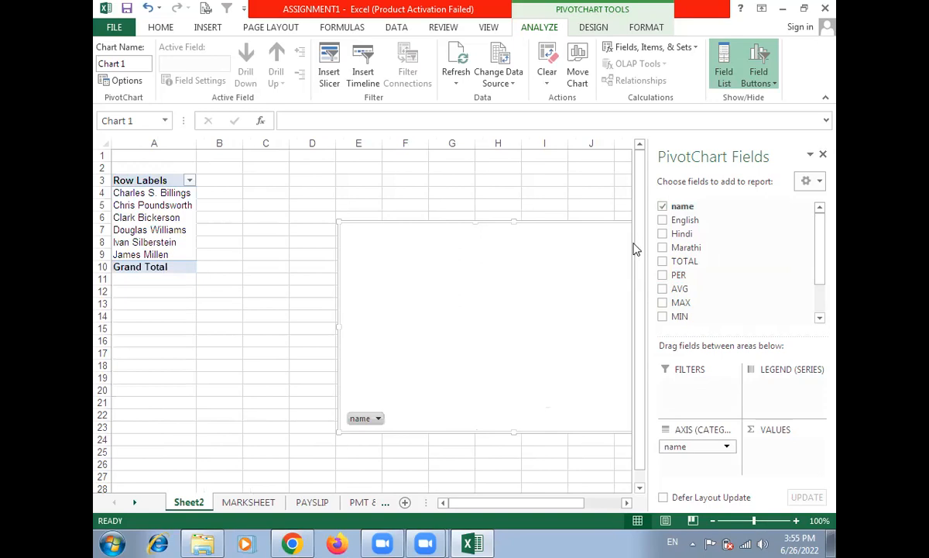
{"action": "left_click", "coordinate": [663, 221]}
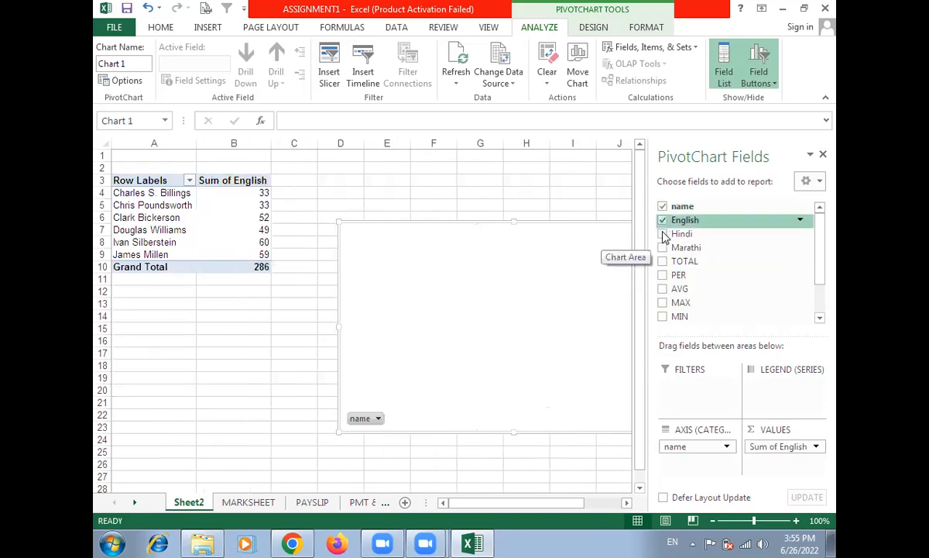
{"action": "left_click", "coordinate": [663, 248]}
{"action": "left_click", "coordinate": [664, 262]}
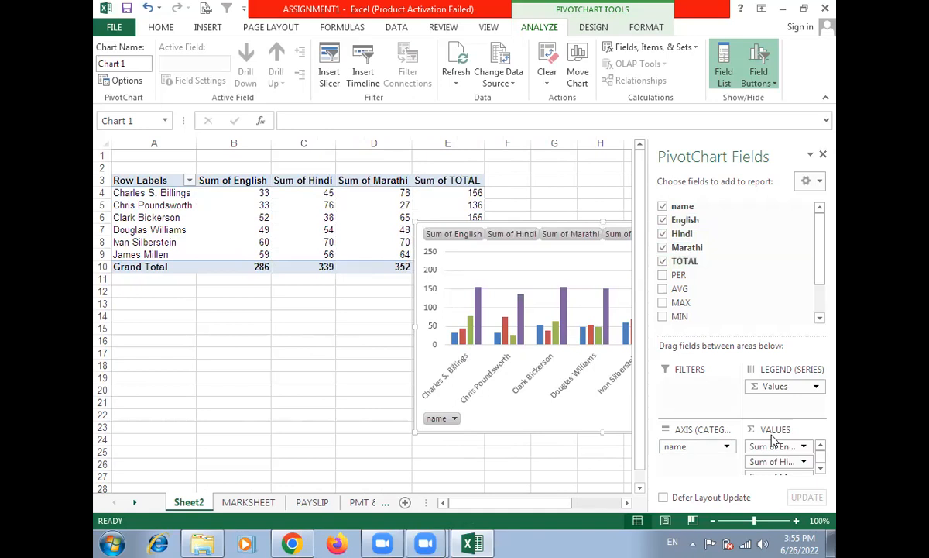
{"action": "mouse_move", "coordinate": [568, 226]}
{"action": "left_mouse_down"}
{"action": "mouse_move", "coordinate": [400, 299]}
{"action": "mouse_move", "coordinate": [299, 272]}
{"action": "left_mouse_up"}
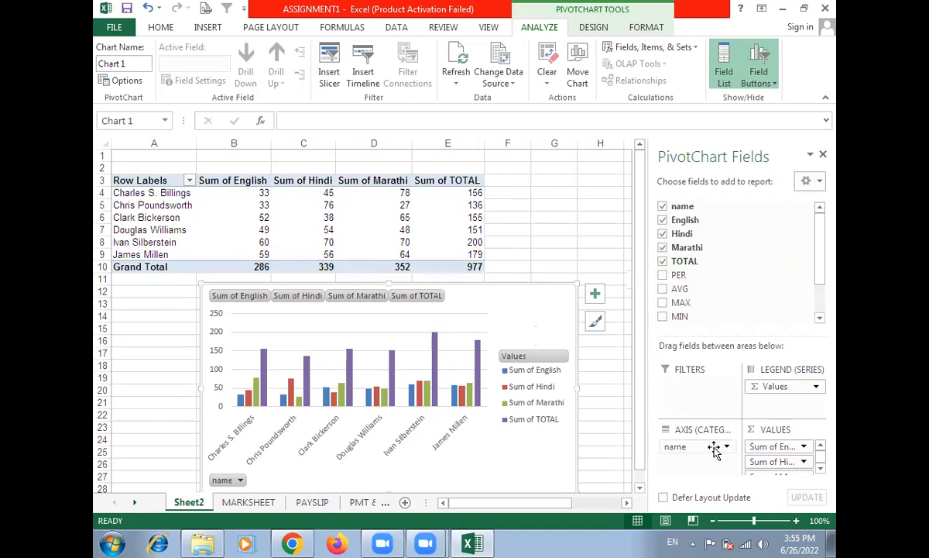
Move the name field to the report filters and filter the PivotChart to the third student in the list
{"action": "left_click_drag", "start_coordinate": [714, 450], "coordinate": [655, 372]}
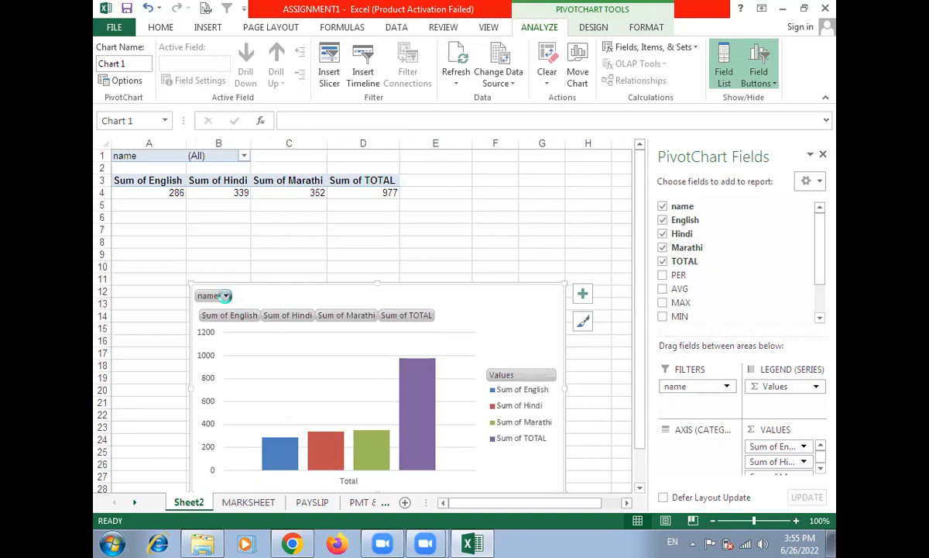
{"action": "left_click", "coordinate": [226, 296]}
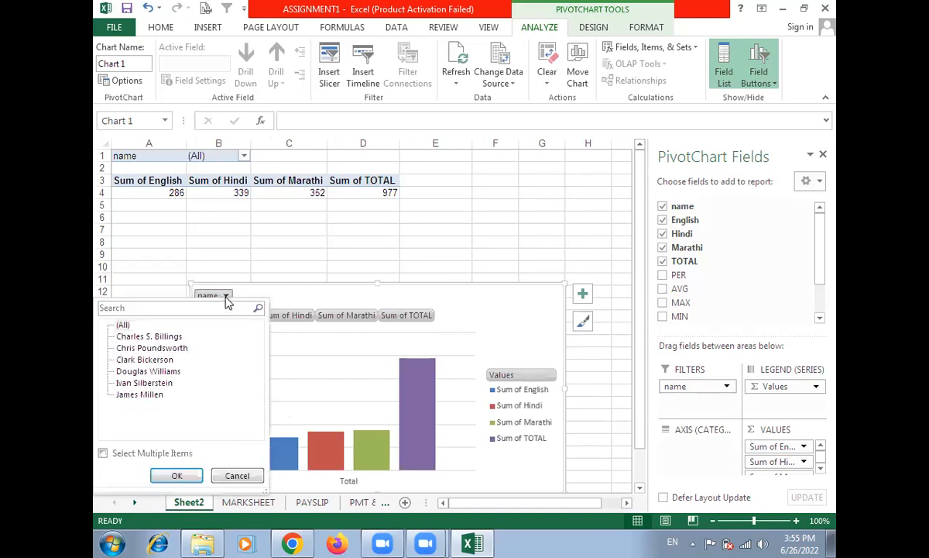
{"action": "left_click", "coordinate": [147, 360]}
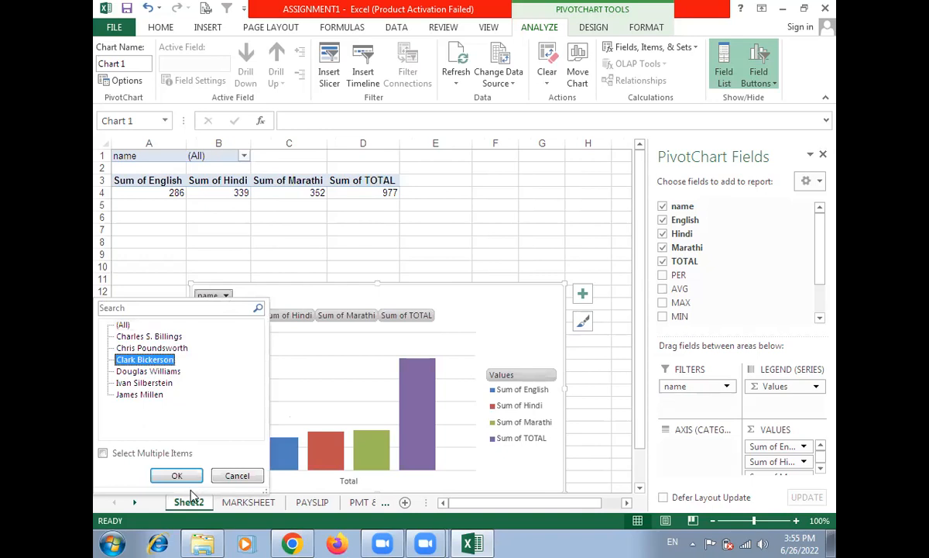
{"action": "left_click", "coordinate": [178, 475]}
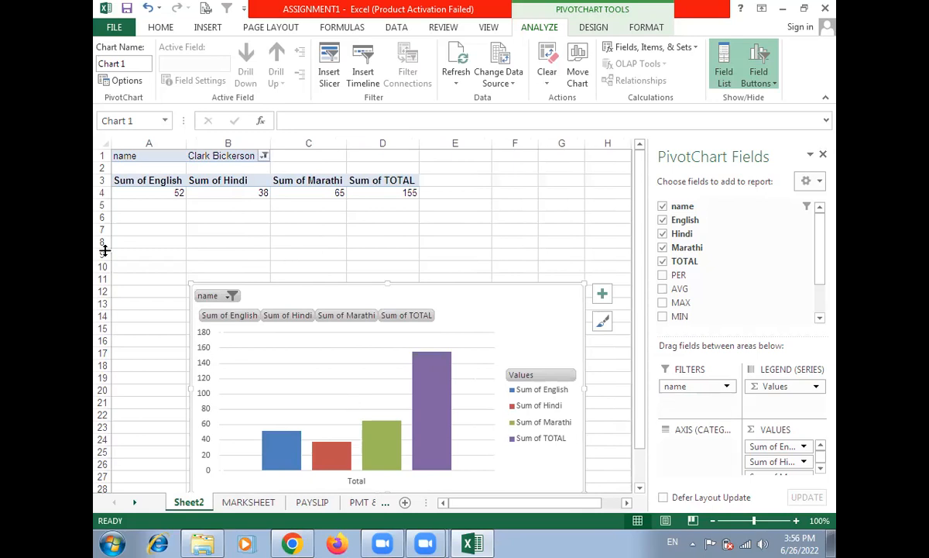
Reset the name filter to (All) and move the name field back to the row area
{"action": "left_click", "coordinate": [265, 157]}
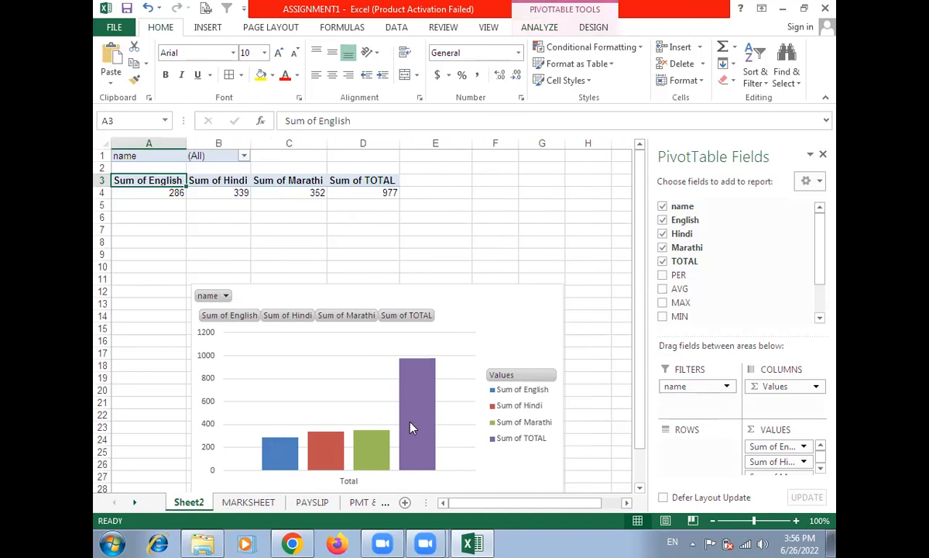
{"action": "mouse_move", "coordinate": [412, 428]}
{"action": "left_click_drag", "start_coordinate": [706, 387], "coordinate": [695, 451]}
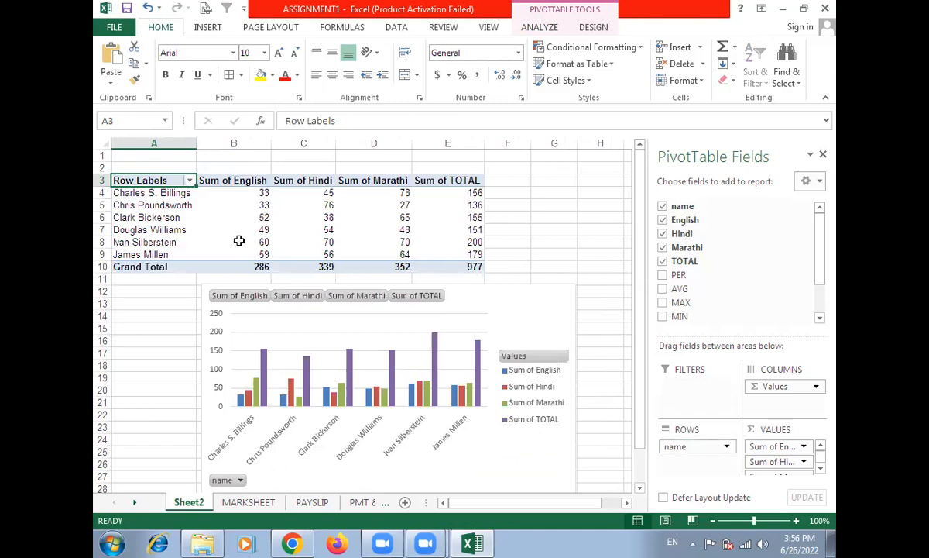
Change the summary calculation of the English and Hindi value fields in the PivotTable to Average
{"action": "mouse_move", "coordinate": [239, 242]}
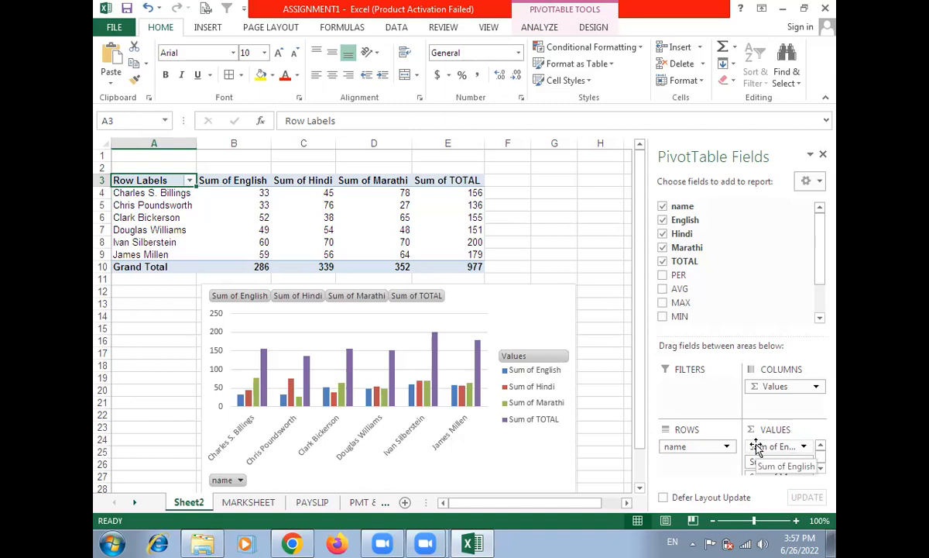
{"action": "left_click", "coordinate": [804, 448]}
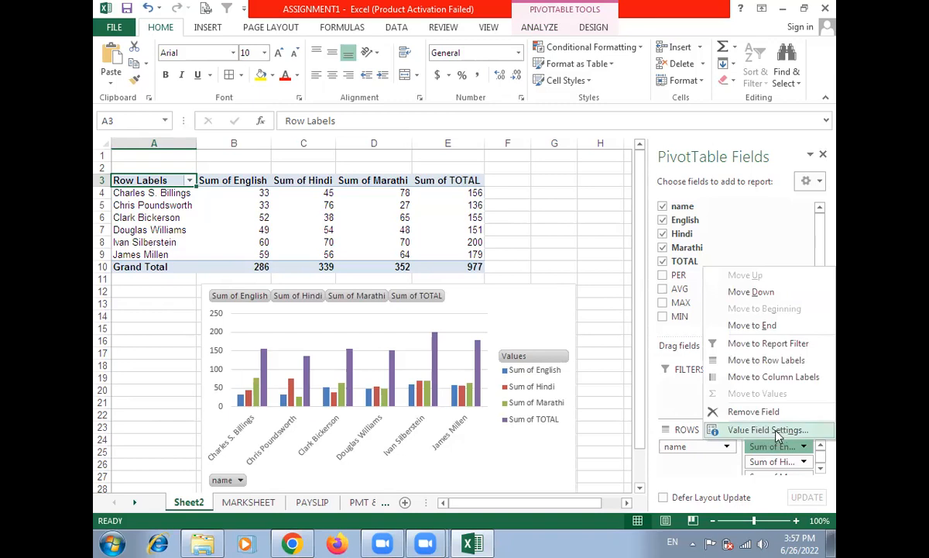
{"action": "left_click", "coordinate": [779, 435]}
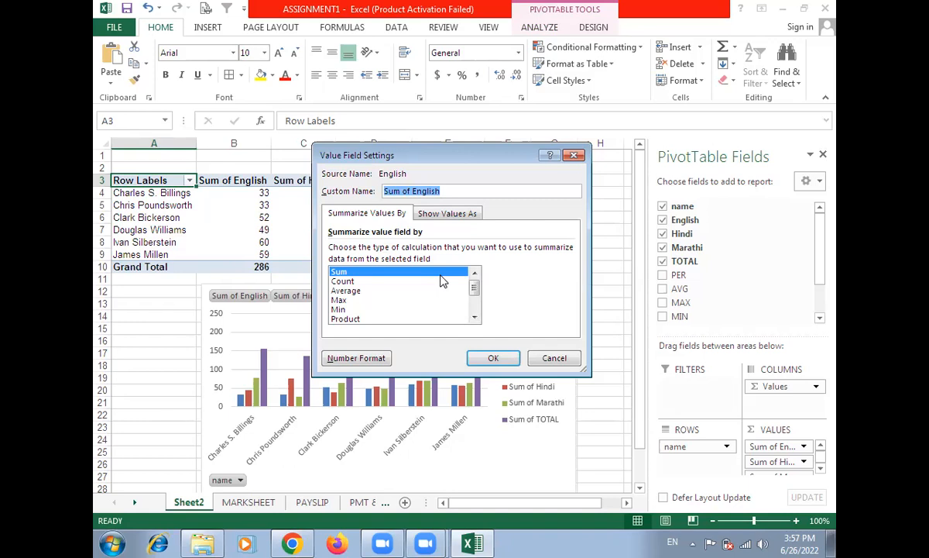
{"action": "left_click", "coordinate": [350, 291]}
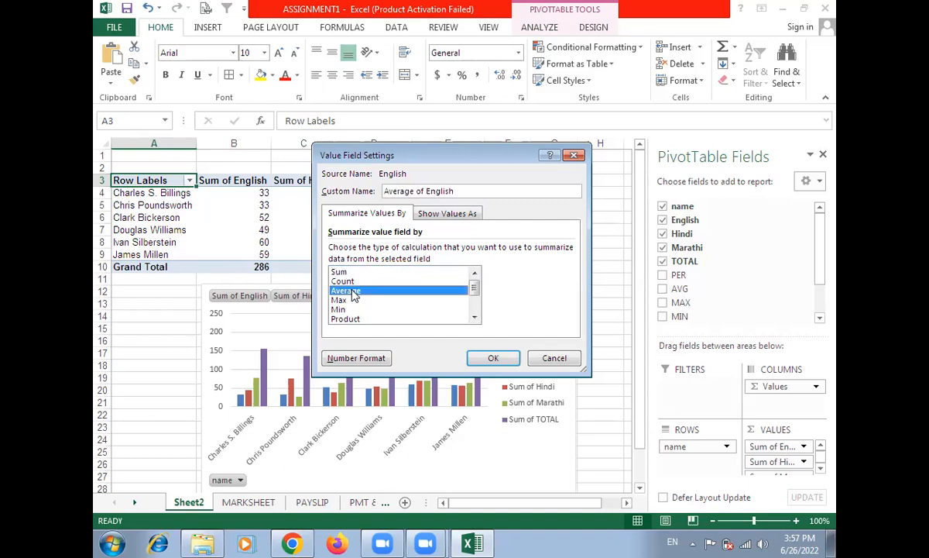
{"action": "left_click", "coordinate": [499, 358]}
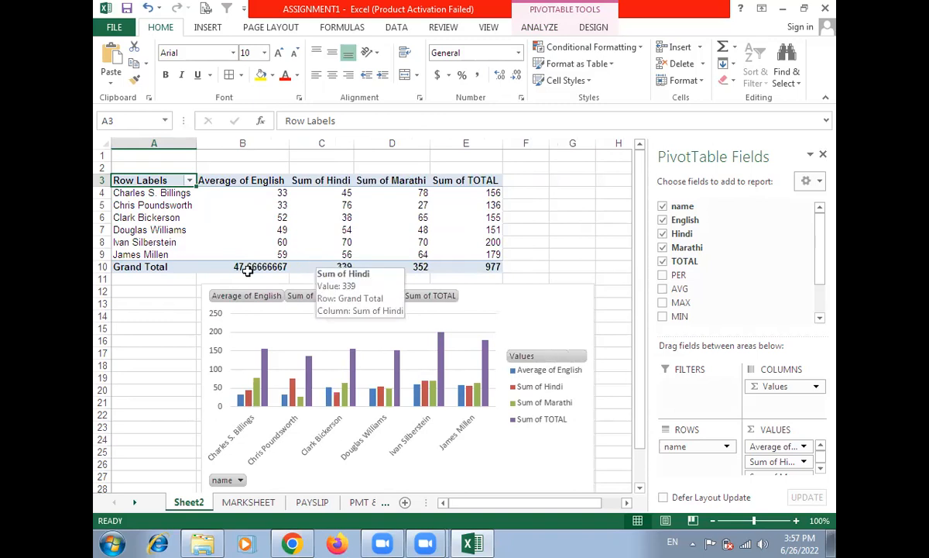
{"action": "left_click", "coordinate": [806, 464]}
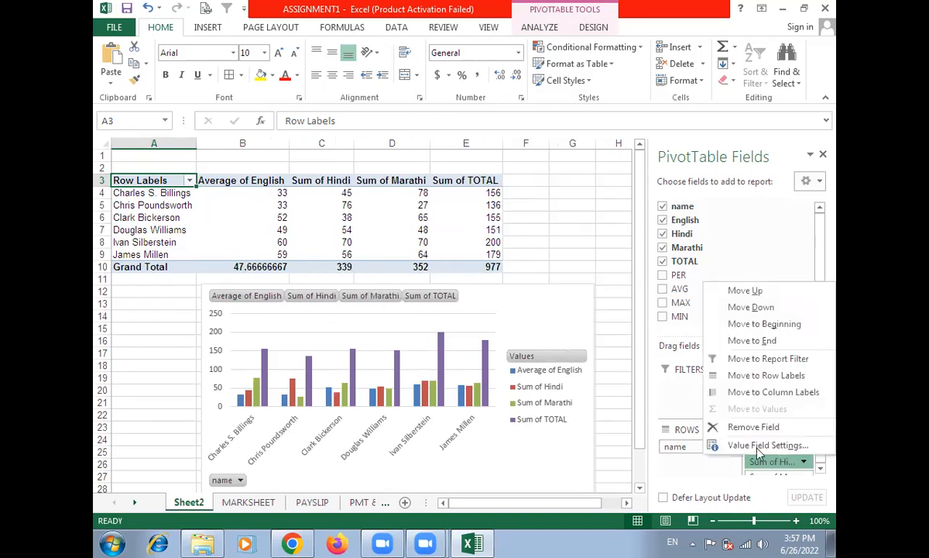
{"action": "left_click", "coordinate": [758, 443]}
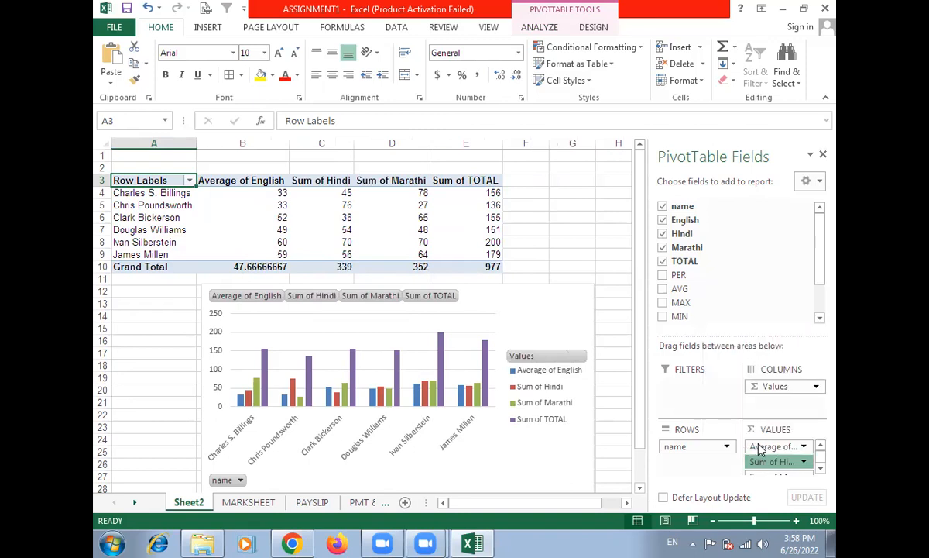
{"action": "left_click", "coordinate": [350, 292]}
{"action": "left_click", "coordinate": [514, 364]}
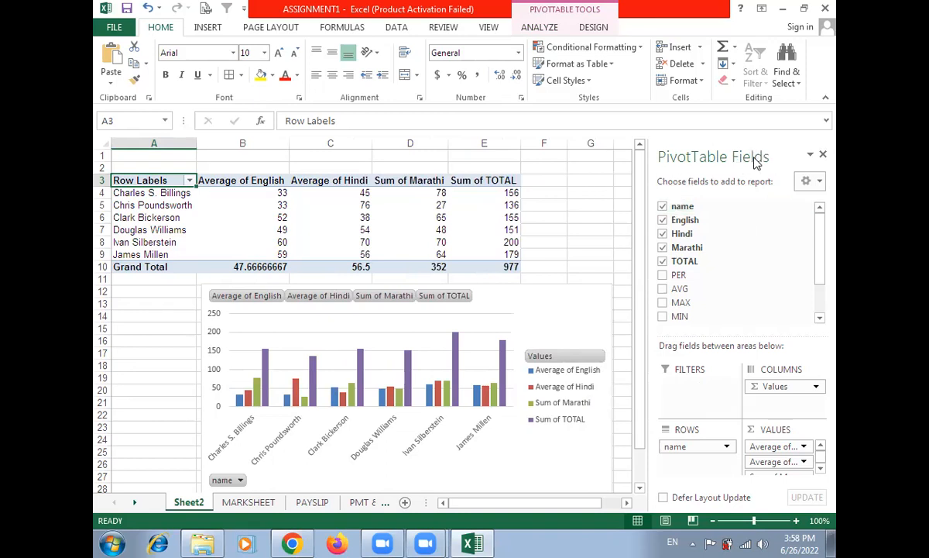
Insert slicers for the name, English, Hindi, Marathi and TOTAL fields of the PivotTable
{"action": "left_click", "coordinate": [540, 28]}
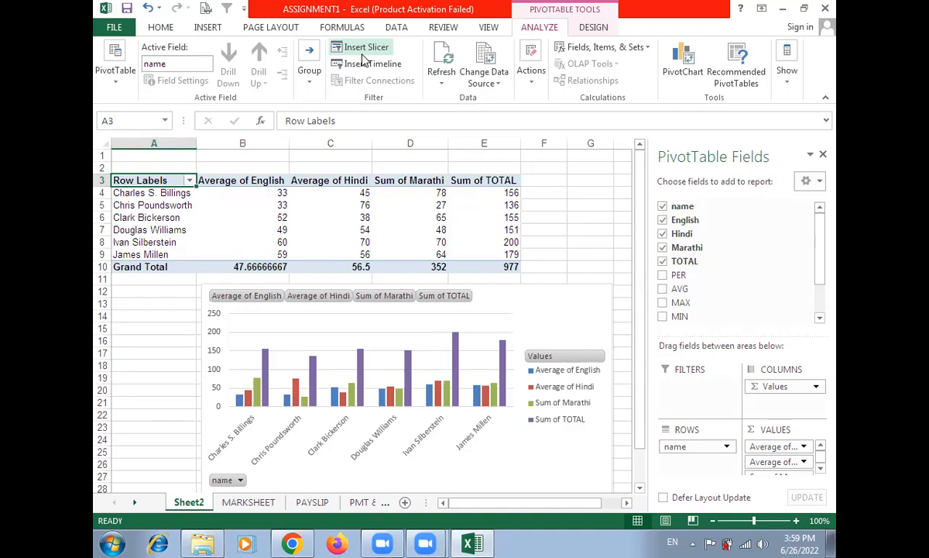
{"action": "left_click", "coordinate": [364, 50]}
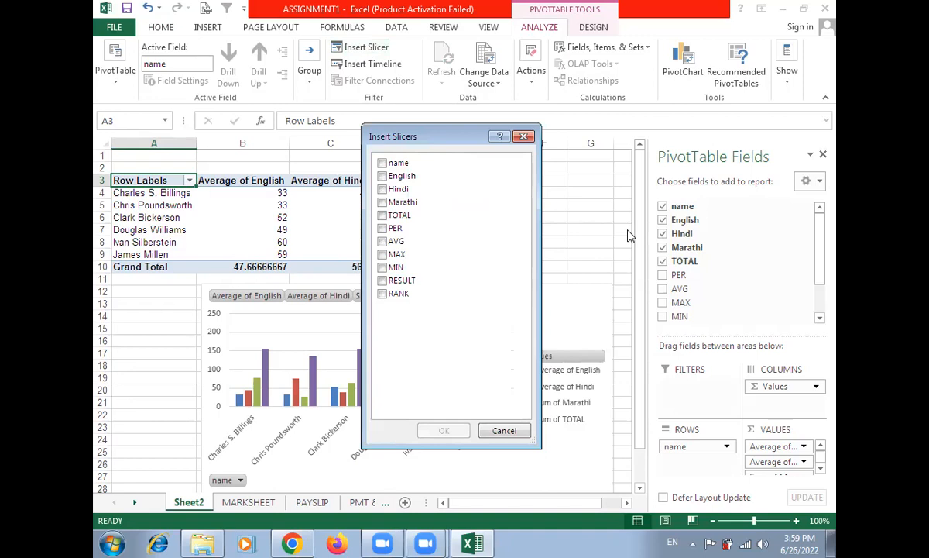
{"action": "left_click", "coordinate": [382, 164]}
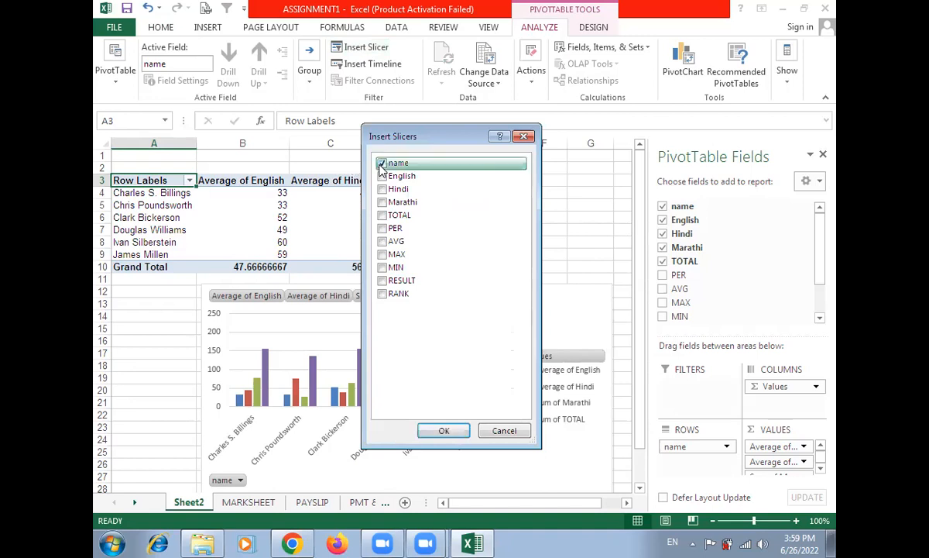
{"action": "left_click", "coordinate": [382, 176]}
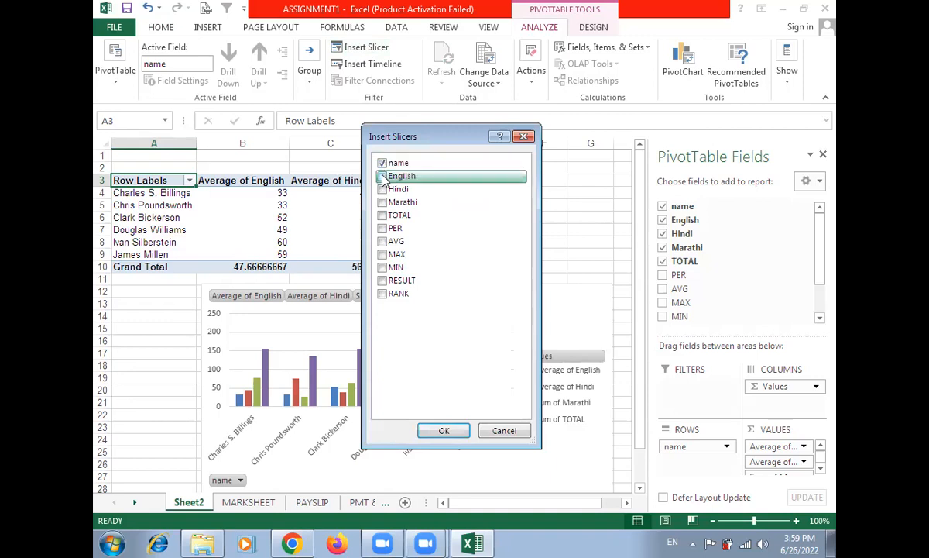
{"action": "left_click", "coordinate": [381, 189]}
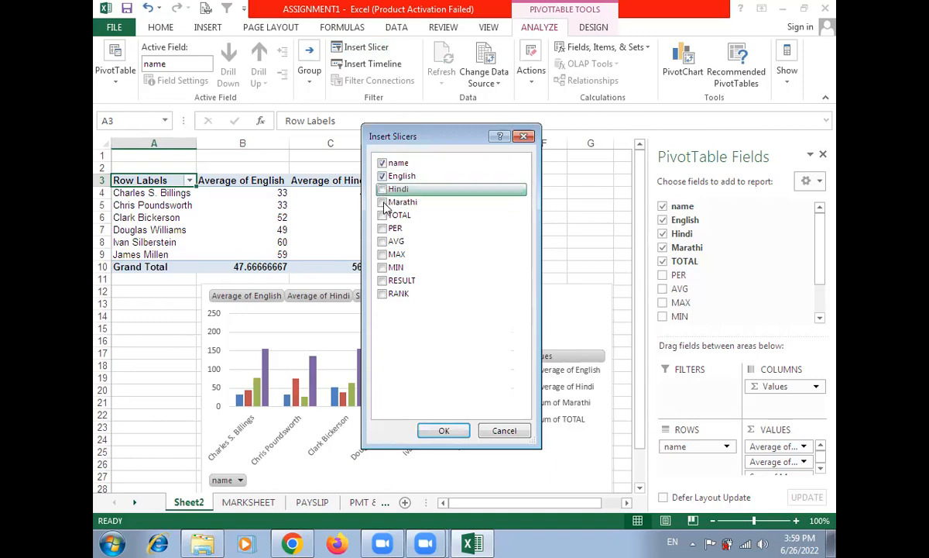
{"action": "left_click", "coordinate": [382, 202]}
{"action": "left_click", "coordinate": [382, 215]}
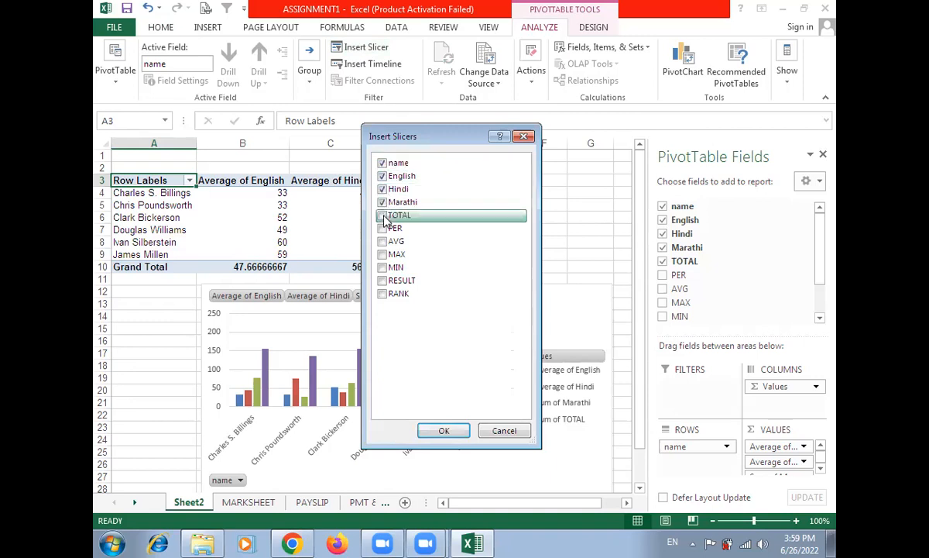
{"action": "left_click", "coordinate": [462, 432]}
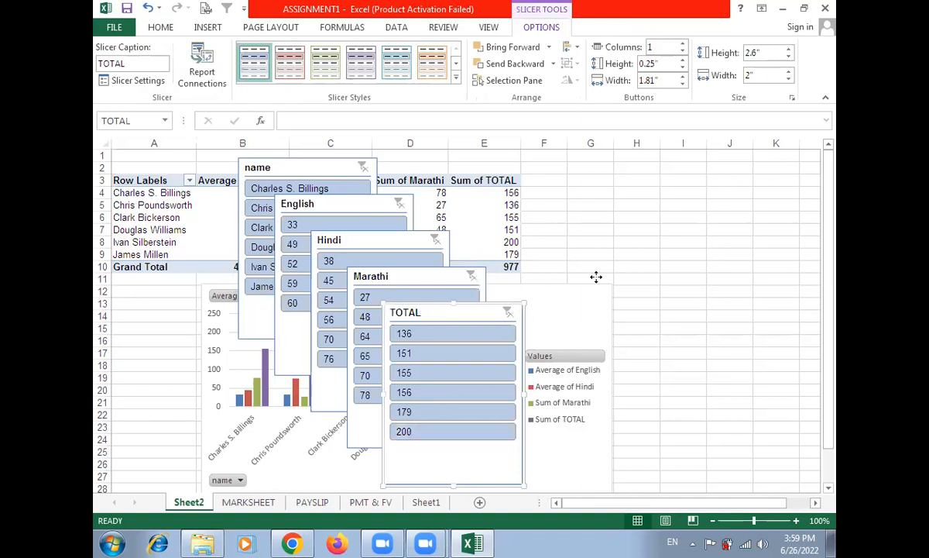
Arrange the slicers side by side in the order name, English, Hindi, Marathi, TOTAL, and filter to the first student with the name slicer
{"action": "left_click_drag", "start_coordinate": [697, 190], "coordinate": [720, 178]}
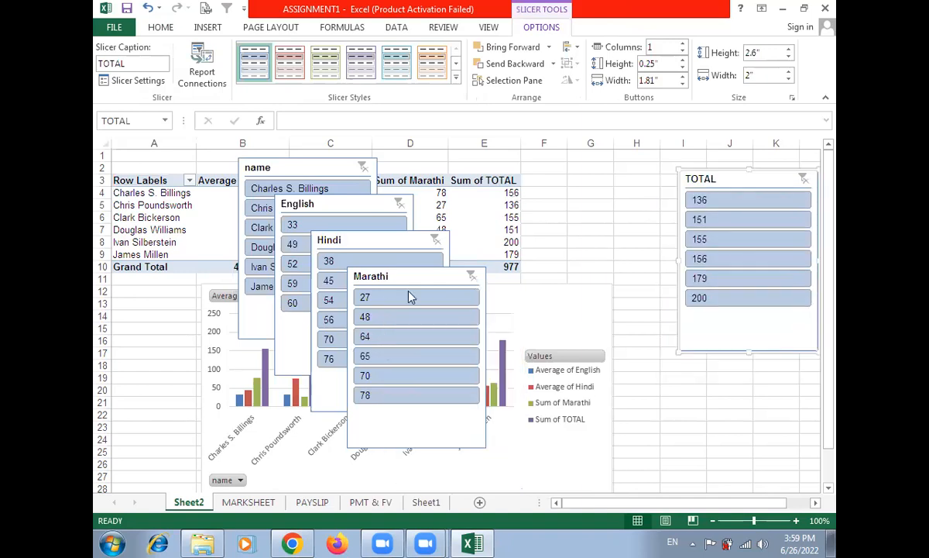
{"action": "left_click_drag", "start_coordinate": [414, 281], "coordinate": [597, 184]}
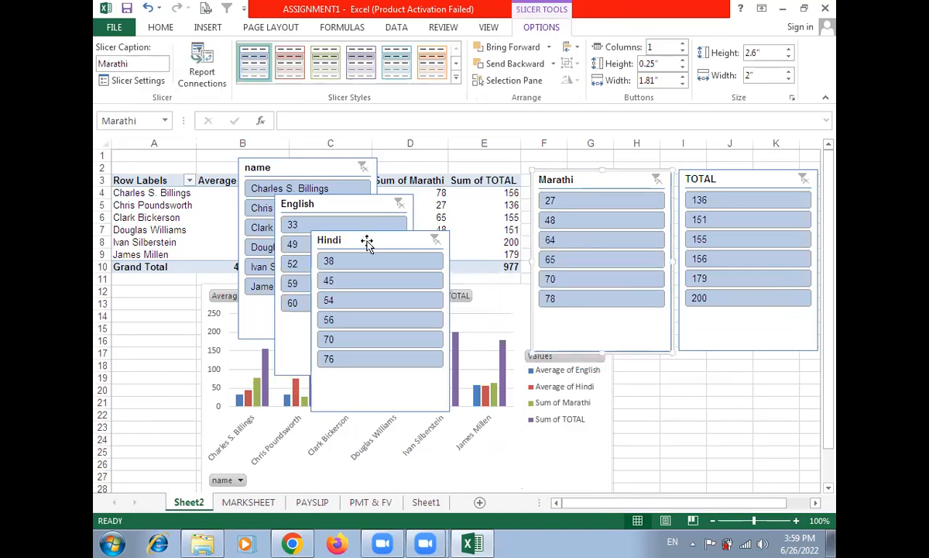
{"action": "left_click_drag", "start_coordinate": [366, 240], "coordinate": [456, 178]}
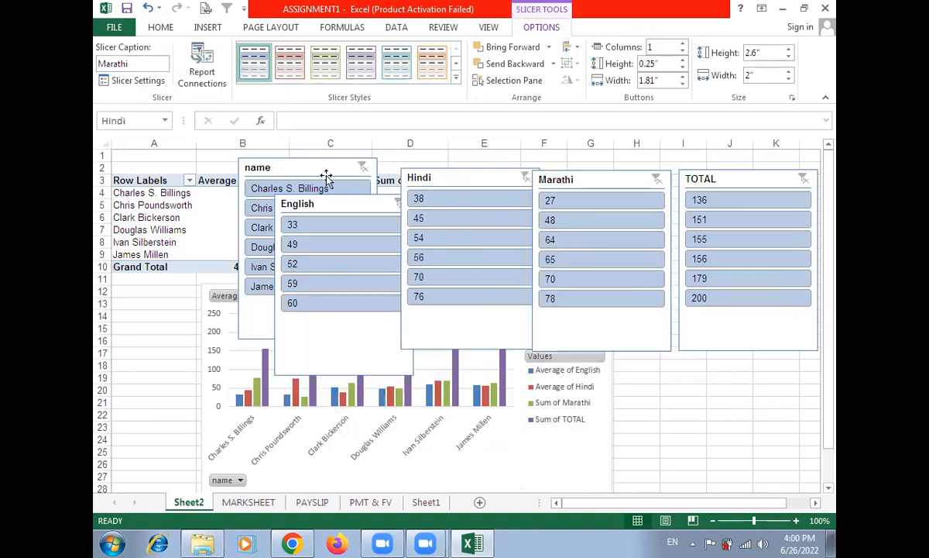
{"action": "left_click_drag", "start_coordinate": [323, 170], "coordinate": [232, 186]}
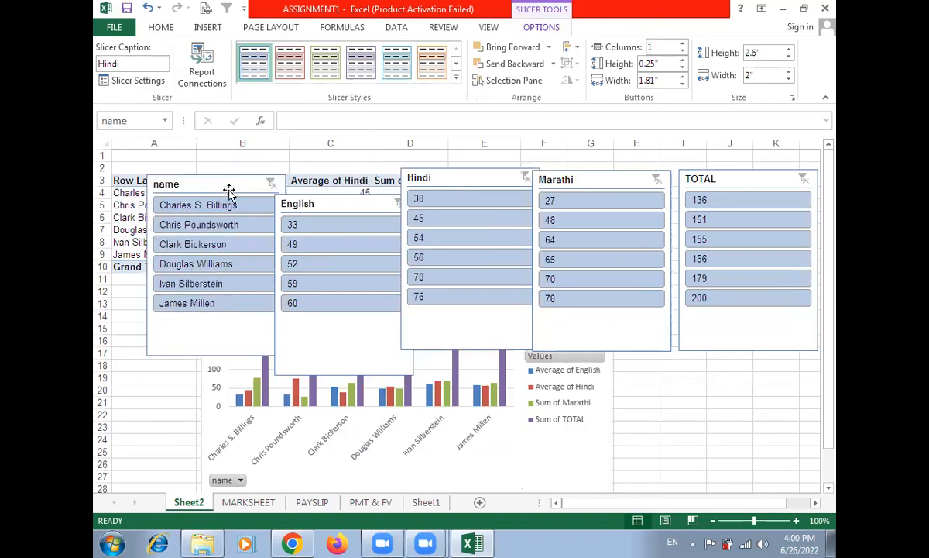
{"action": "left_click_drag", "start_coordinate": [329, 193], "coordinate": [332, 179]}
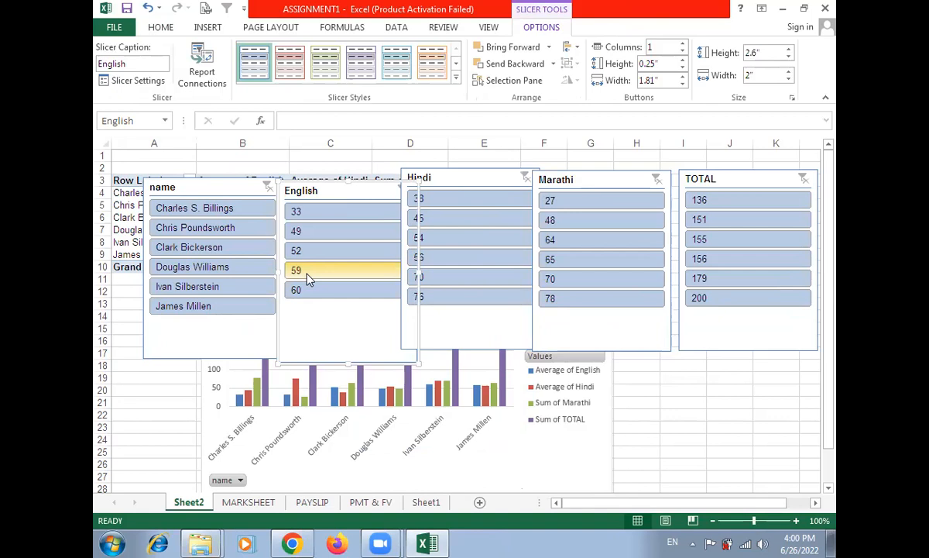
{"action": "left_click", "coordinate": [219, 216]}
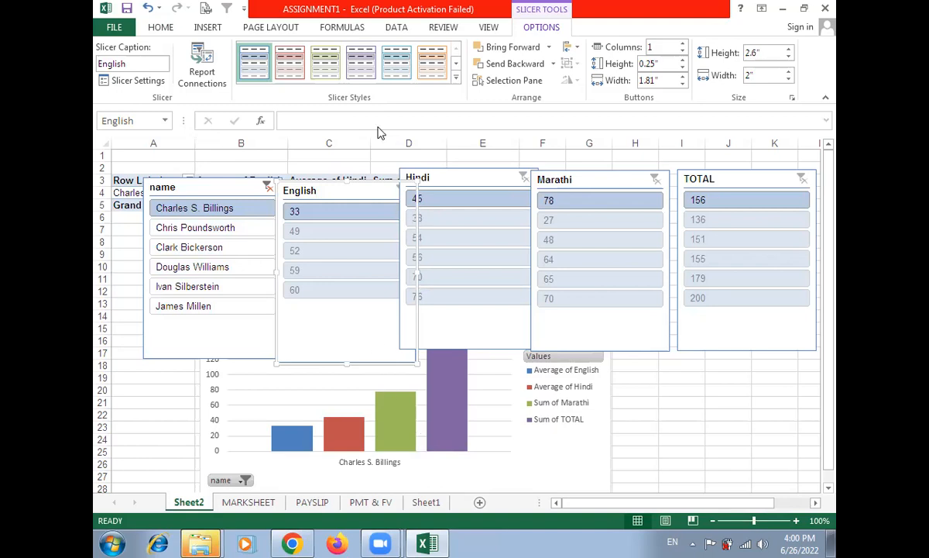
Apply dark slicer styles: purple to the English slicer, green to the name slicer and red to the Hindi slicer
{"action": "left_click", "coordinate": [456, 77]}
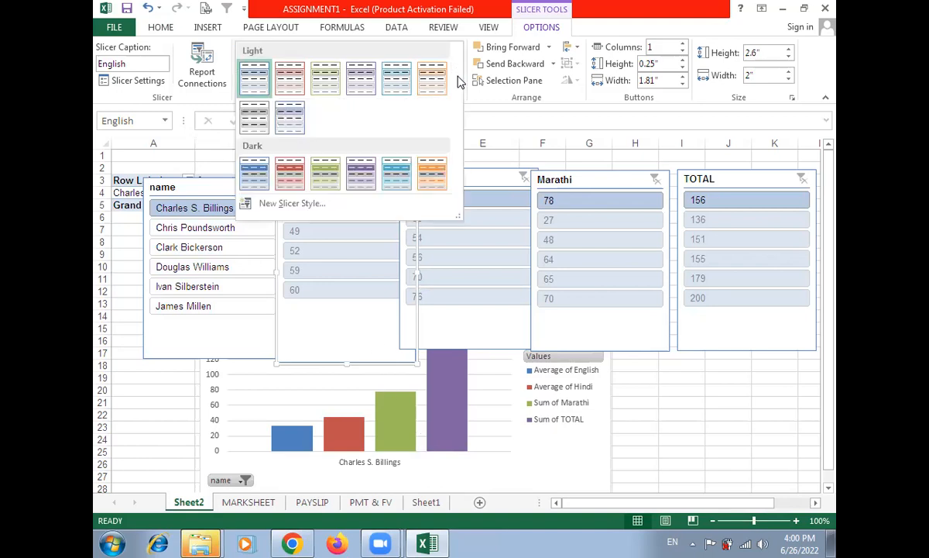
{"action": "left_click", "coordinate": [361, 172]}
{"action": "left_click", "coordinate": [218, 188]}
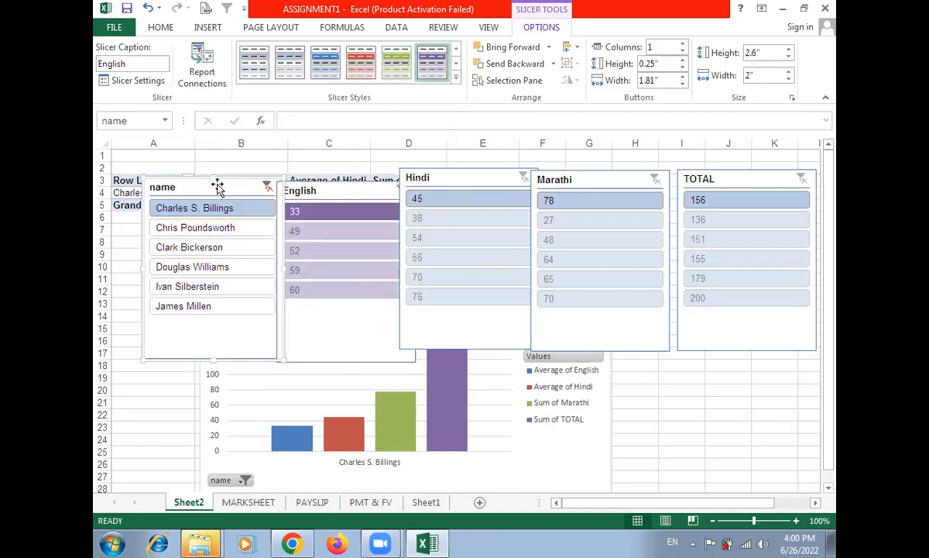
{"action": "left_click", "coordinate": [398, 68]}
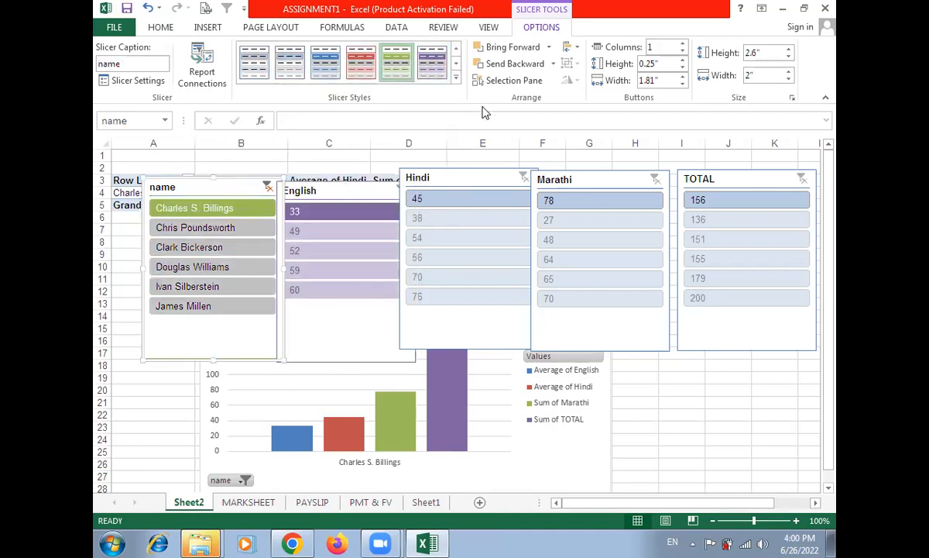
{"action": "left_click", "coordinate": [461, 177]}
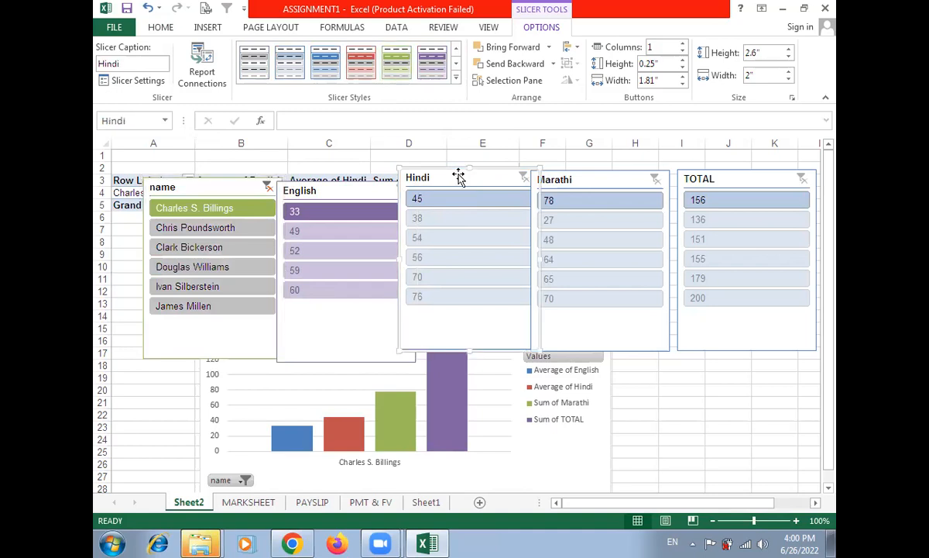
{"action": "left_click", "coordinate": [361, 63]}
Apply the dark orange style to the Marathi slicer and dark blue to the TOTAL slicer, and filter to the third student with the name slicer
{"action": "left_click", "coordinate": [609, 186]}
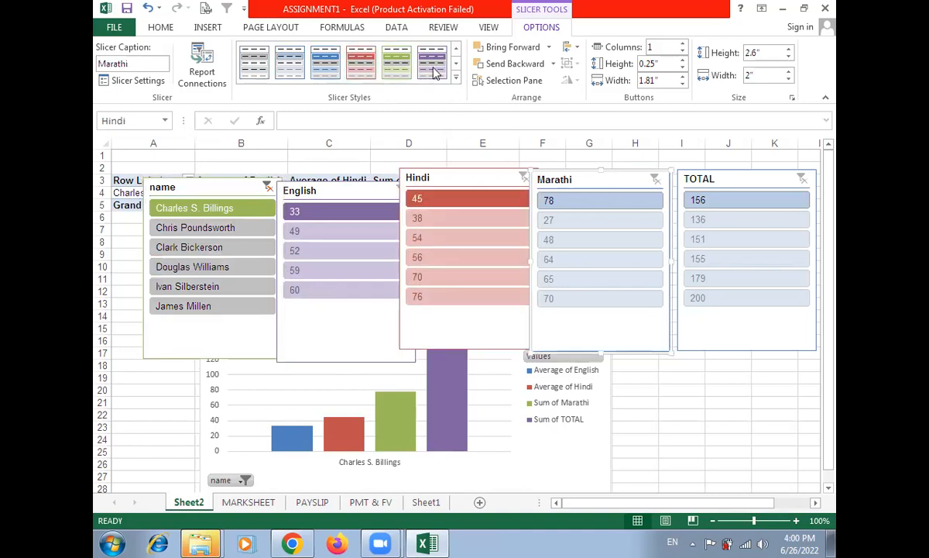
{"action": "left_click", "coordinate": [456, 77]}
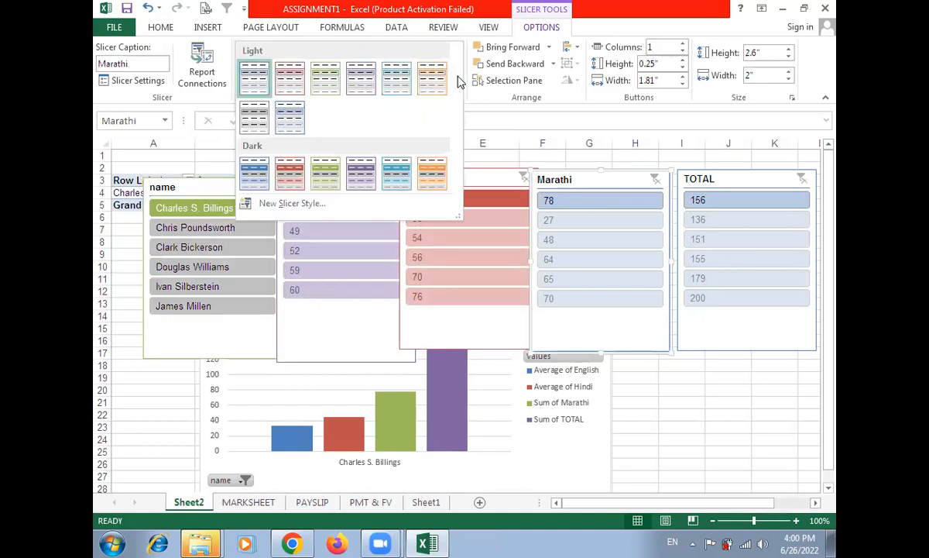
{"action": "left_click", "coordinate": [431, 173]}
{"action": "left_click", "coordinate": [735, 178]}
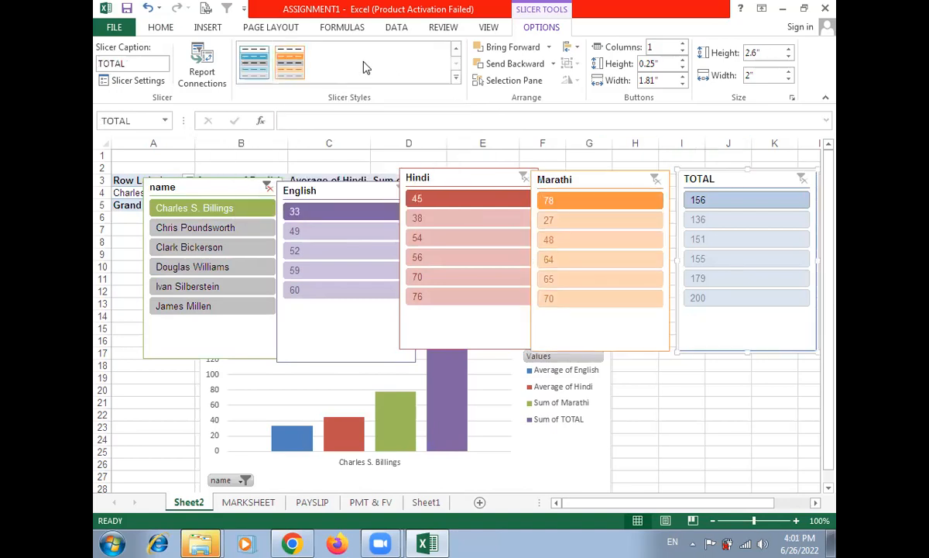
{"action": "left_click", "coordinate": [457, 79]}
{"action": "left_click", "coordinate": [254, 172]}
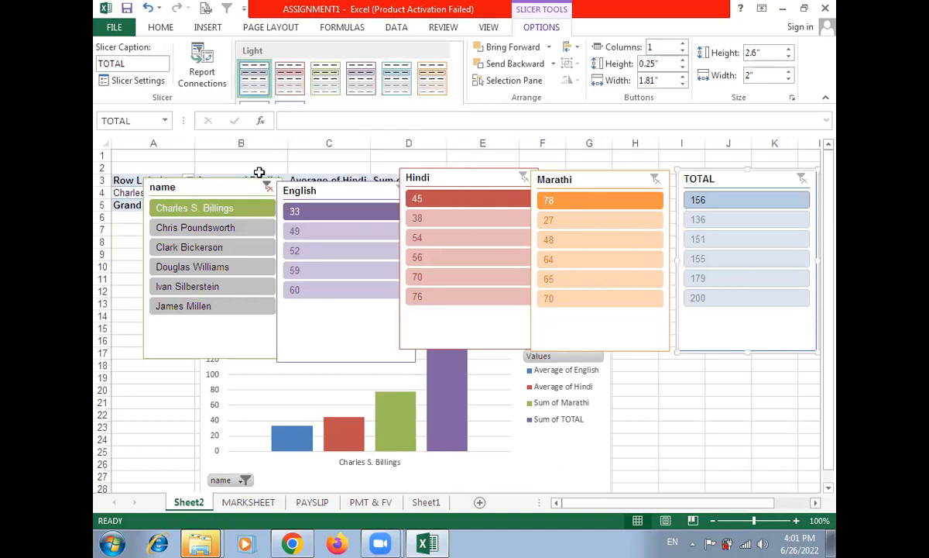
{"action": "left_click", "coordinate": [187, 255]}
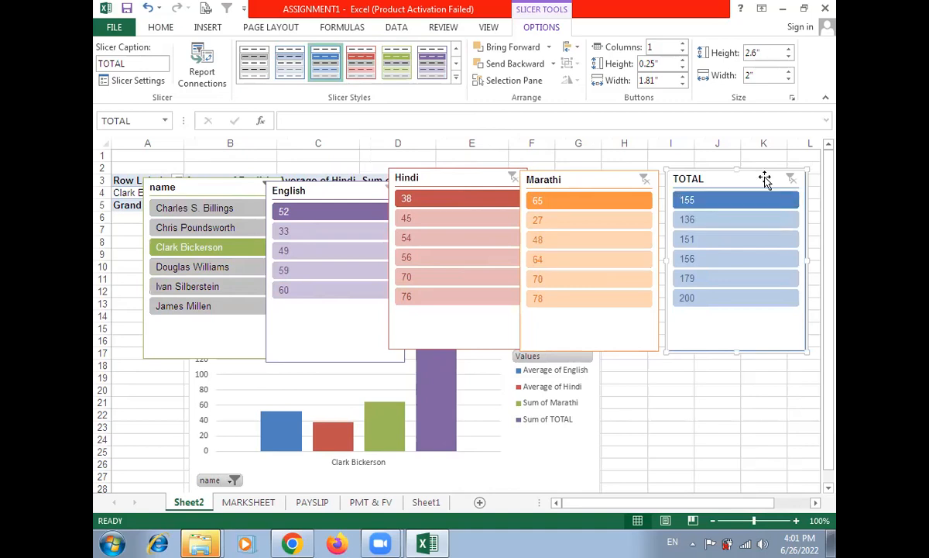
Delete the TOTAL, Marathi, Hindi, English and name slicers from the sheet
{"action": "key", "text": "Escape"}
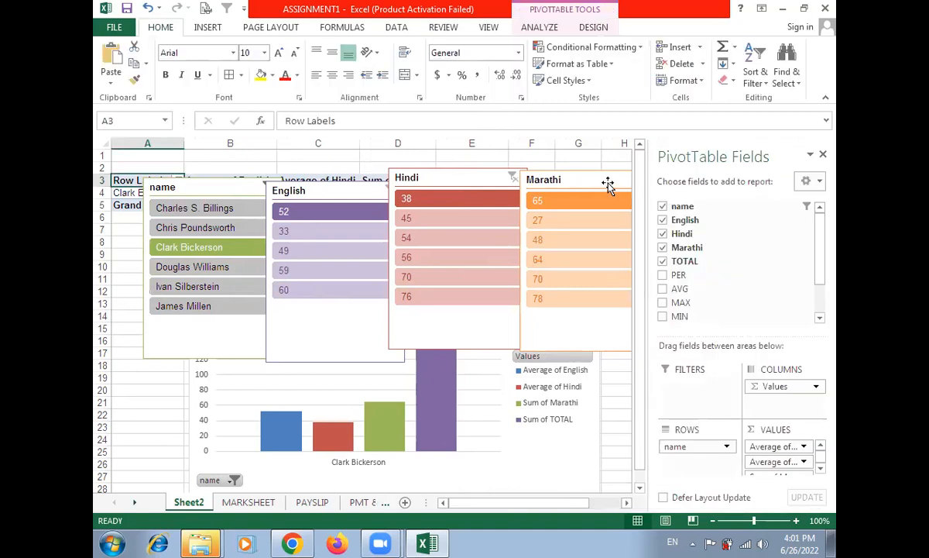
{"action": "left_click", "coordinate": [609, 185]}
{"action": "key", "text": "Delete"}
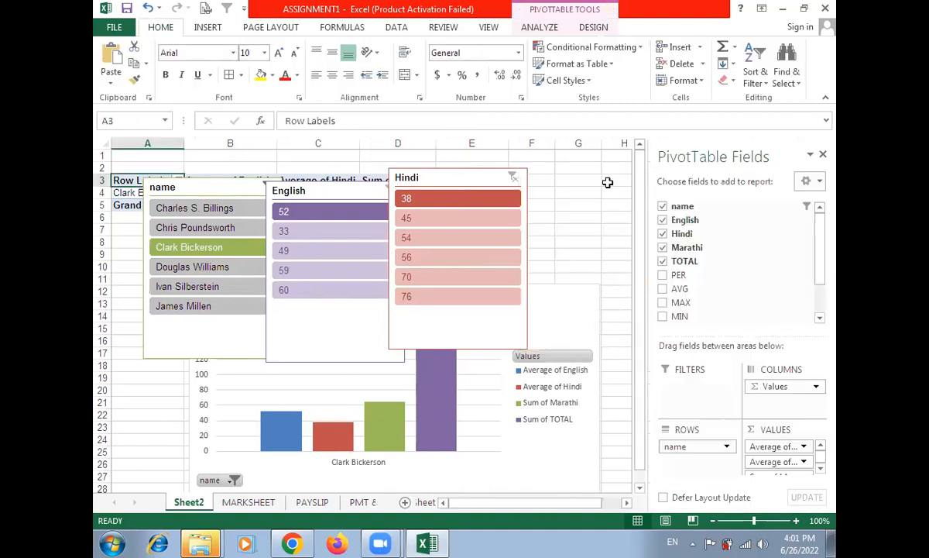
{"action": "left_click", "coordinate": [488, 179]}
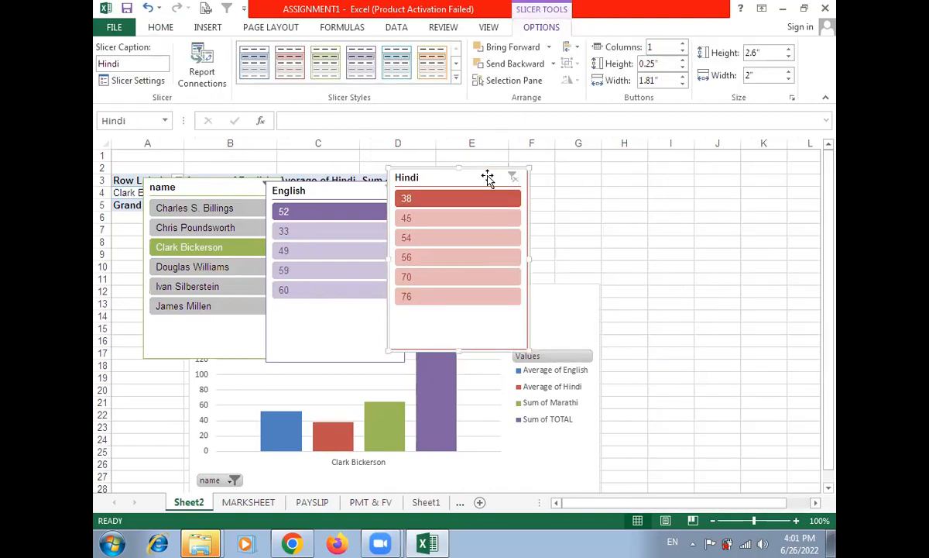
{"action": "key", "text": "Delete"}
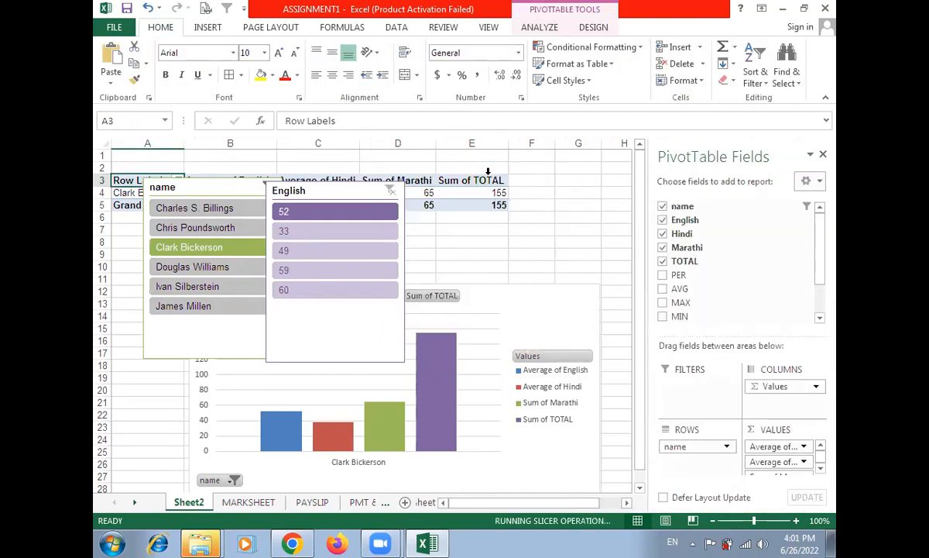
{"action": "left_click", "coordinate": [365, 193]}
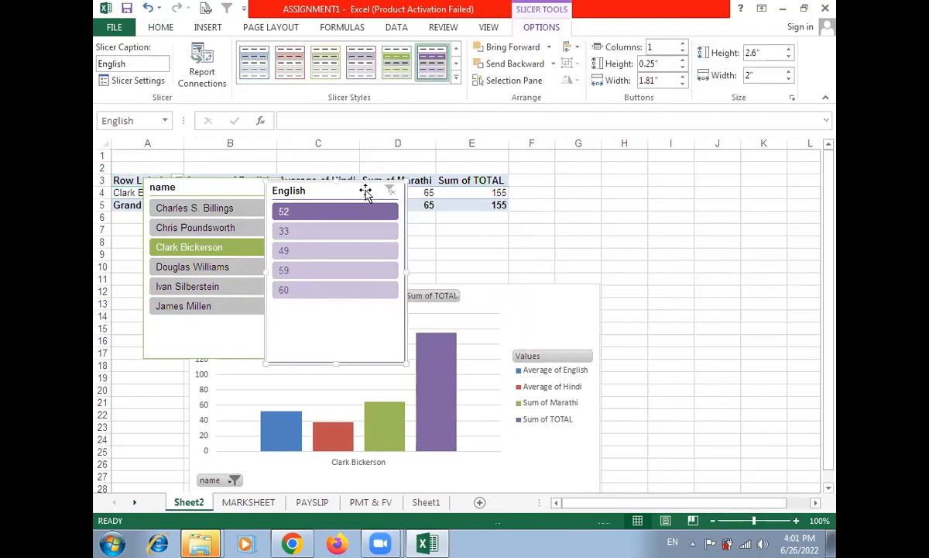
{"action": "key", "text": "Delete"}
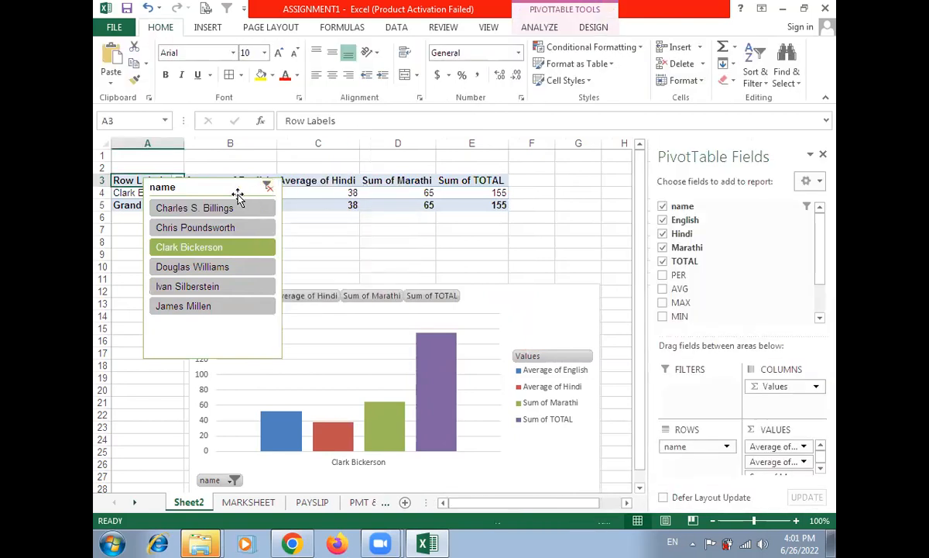
{"action": "left_click", "coordinate": [238, 198]}
{"action": "key", "text": "Delete"}
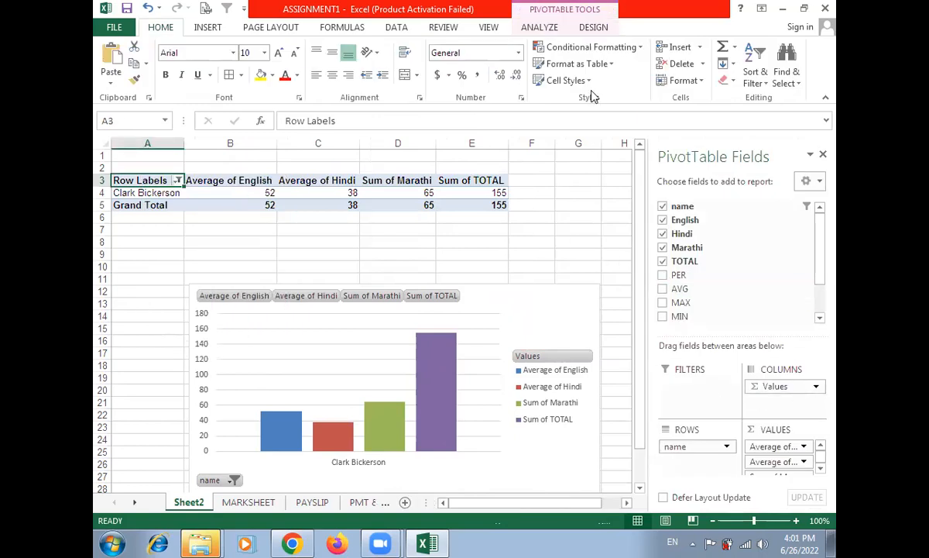
{"action": "left_click", "coordinate": [534, 28]}
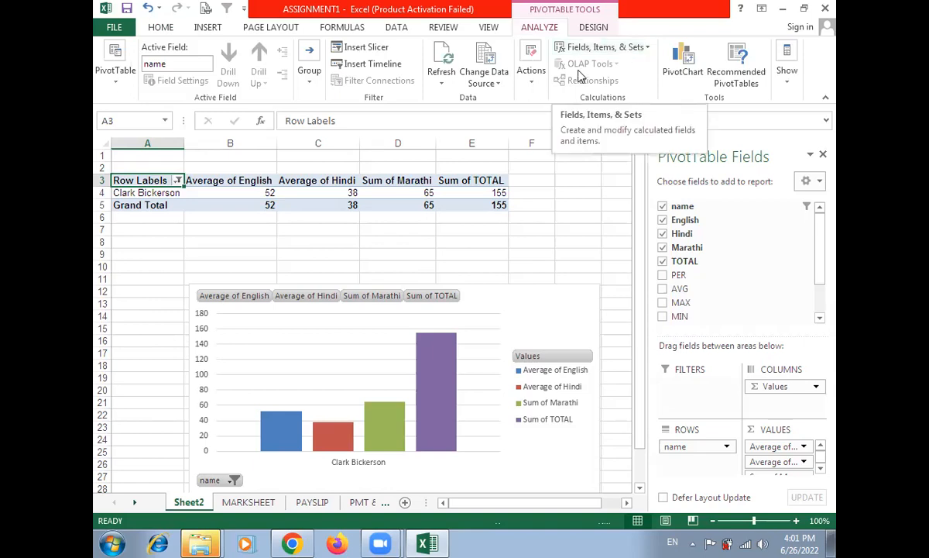
{"action": "left_click", "coordinate": [533, 86]}
{"action": "left_click", "coordinate": [532, 139]}
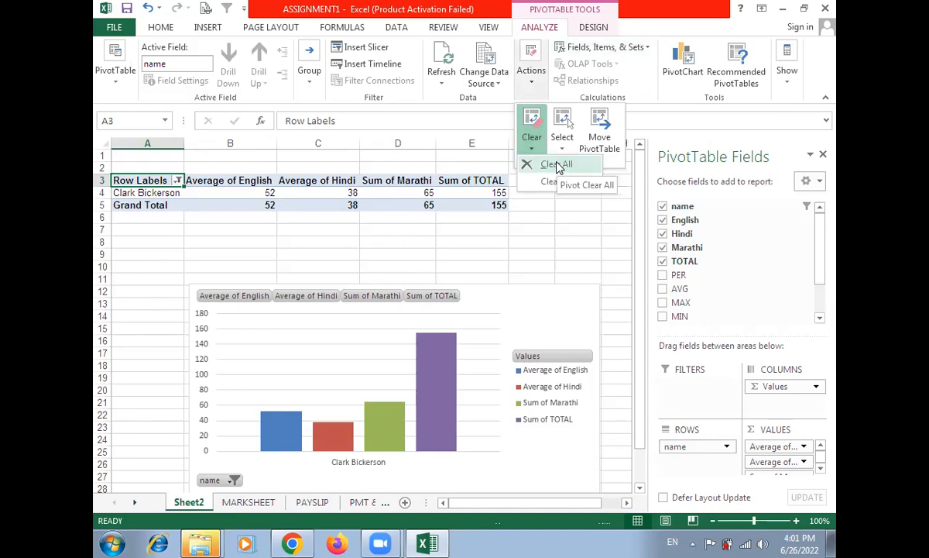
{"action": "left_click", "coordinate": [556, 294]}
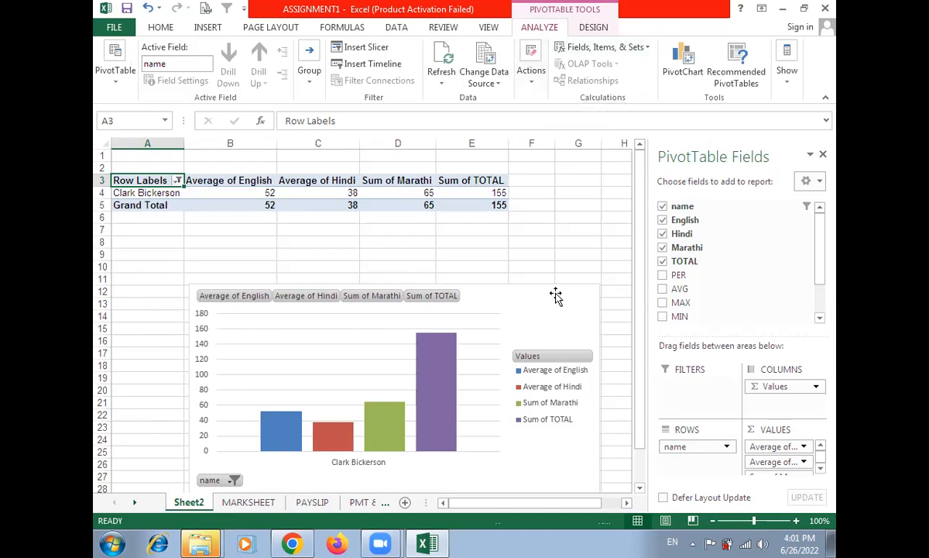
Insert a pie PivotChart from the PivotTable and clear its filter on the name field
{"action": "left_click", "coordinate": [673, 73]}
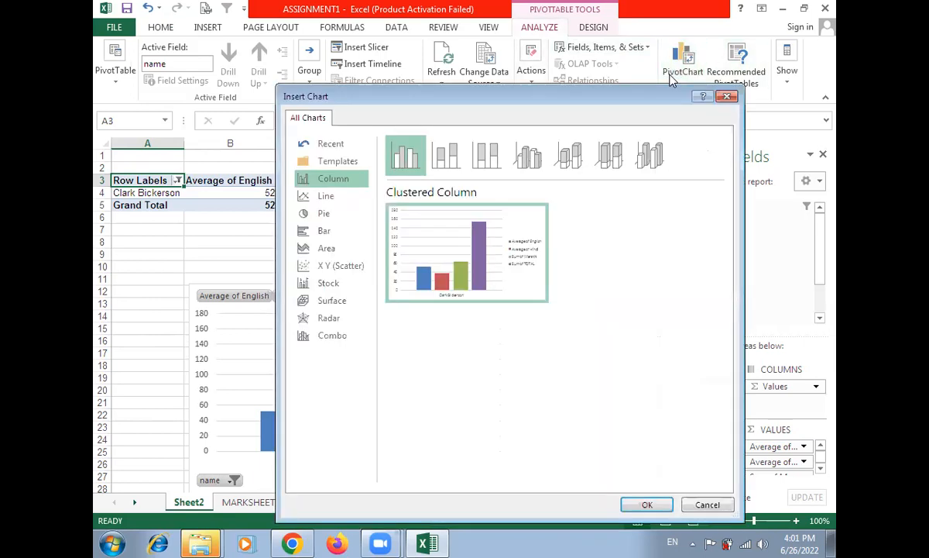
{"action": "left_click", "coordinate": [325, 213]}
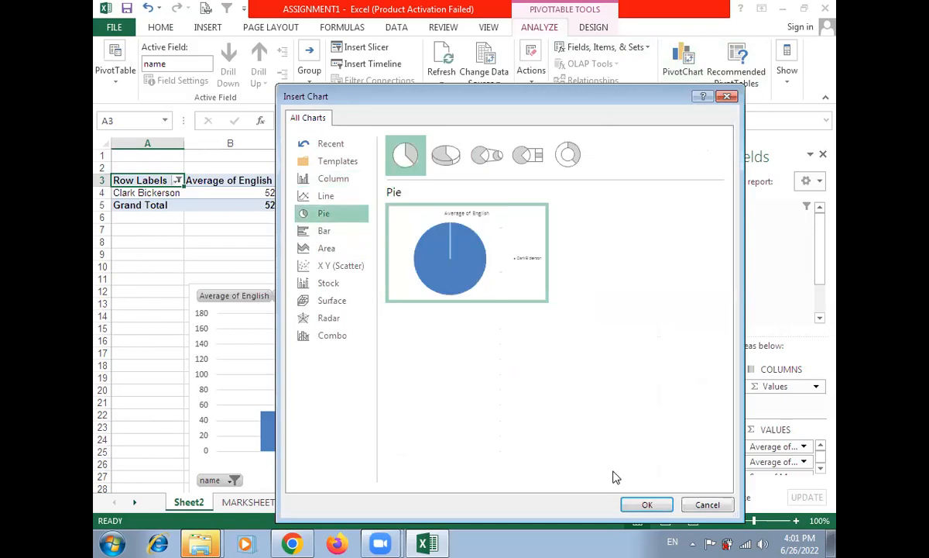
{"action": "left_click", "coordinate": [646, 505]}
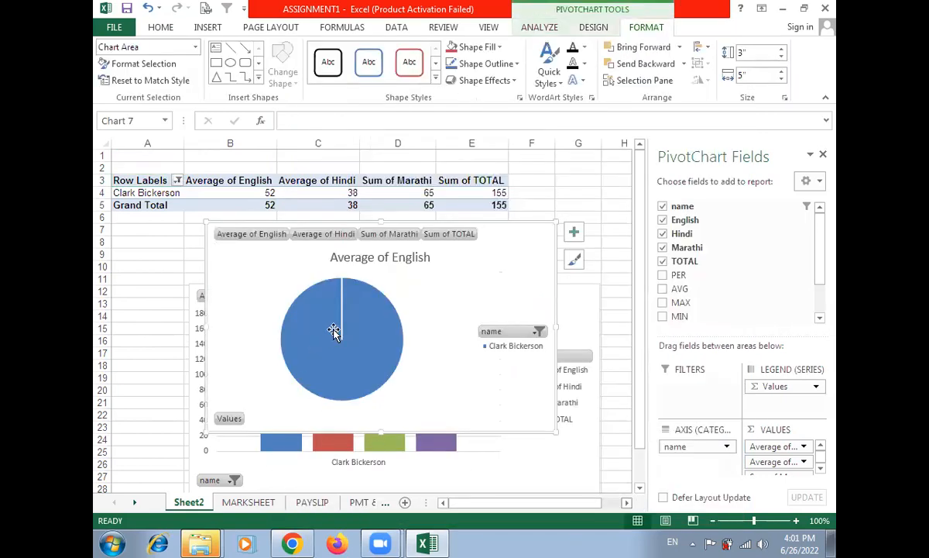
{"action": "left_click", "coordinate": [538, 331]}
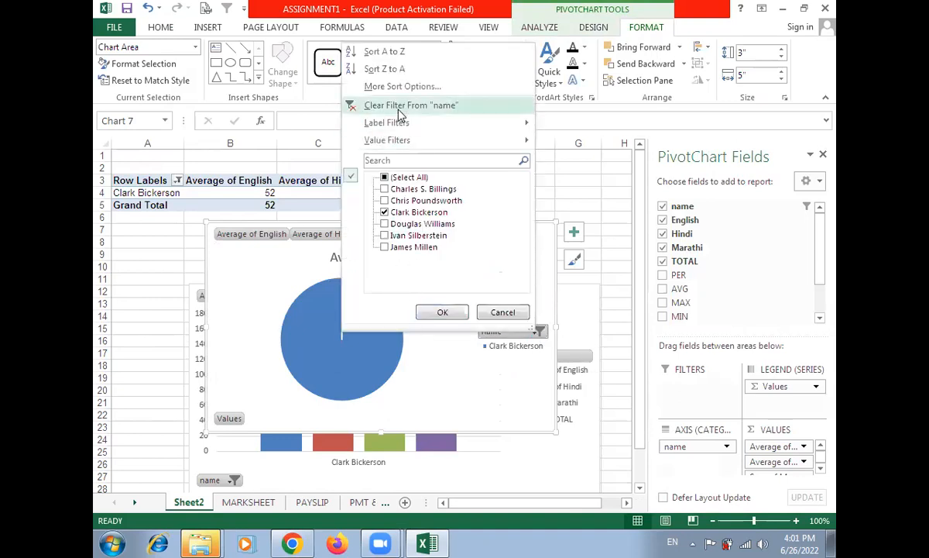
{"action": "left_click", "coordinate": [401, 106]}
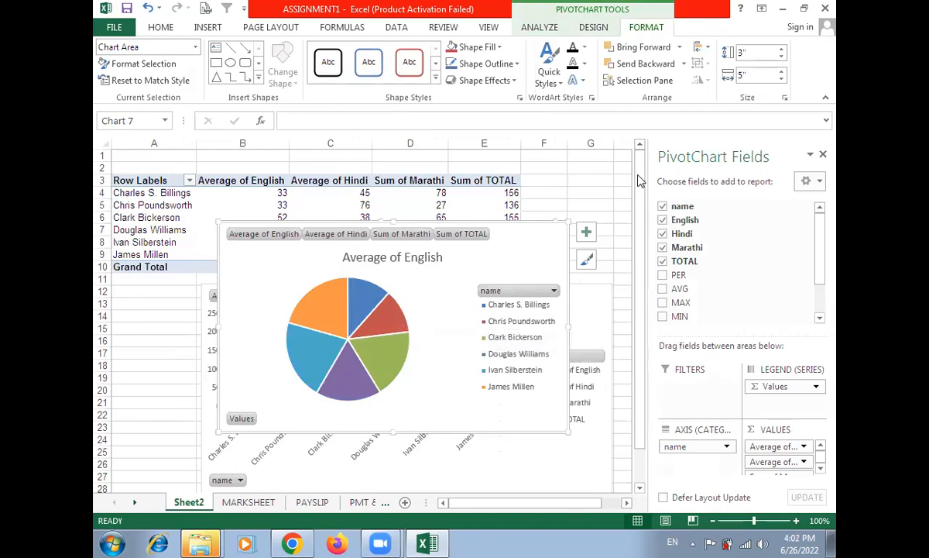
Apply the quick layout with the legend under the title and percentage labels on the slices to the pie chart
{"action": "left_click", "coordinate": [594, 27]}
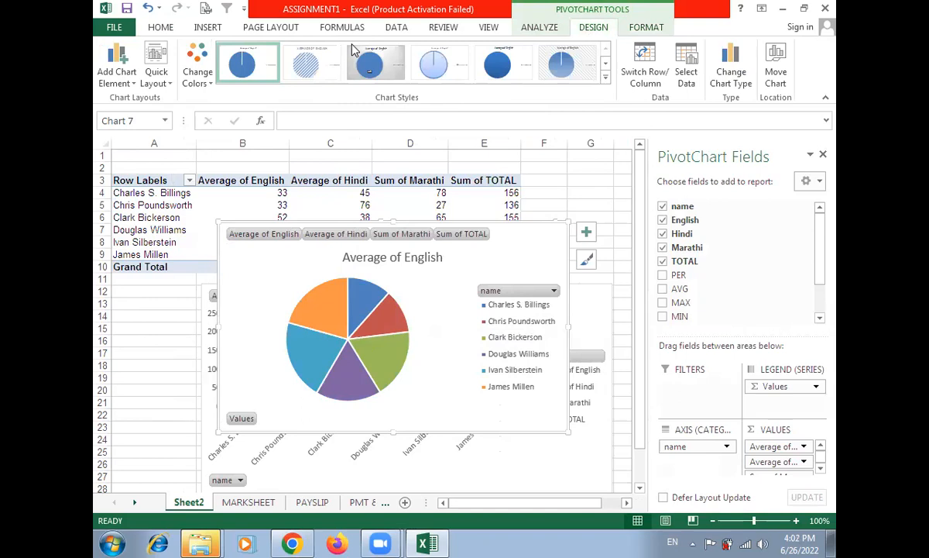
{"action": "left_click", "coordinate": [154, 74]}
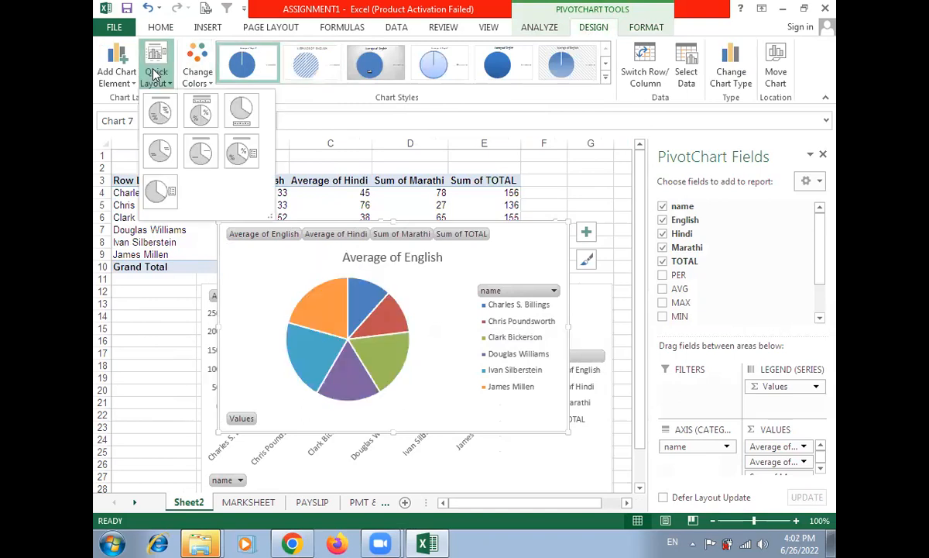
{"action": "left_click", "coordinate": [192, 124]}
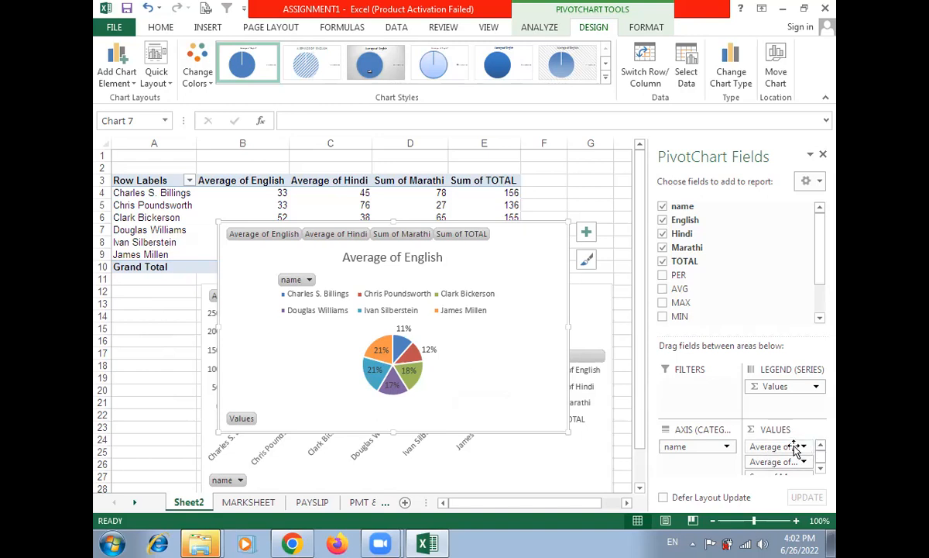
Try using the name field as a value instead of an axis category in the pie chart, and review the values list
{"action": "left_click_drag", "start_coordinate": [696, 446], "coordinate": [780, 466]}
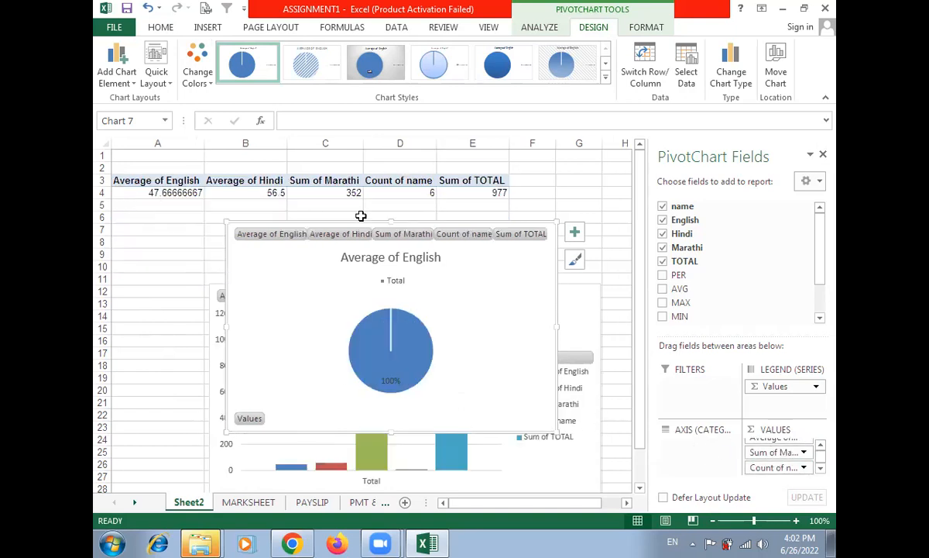
{"action": "left_click", "coordinate": [821, 446]}
{"action": "left_click", "coordinate": [820, 447]}
{"action": "left_click", "coordinate": [820, 469]}
{"action": "left_click", "coordinate": [821, 469]}
{"action": "left_click", "coordinate": [821, 468]}
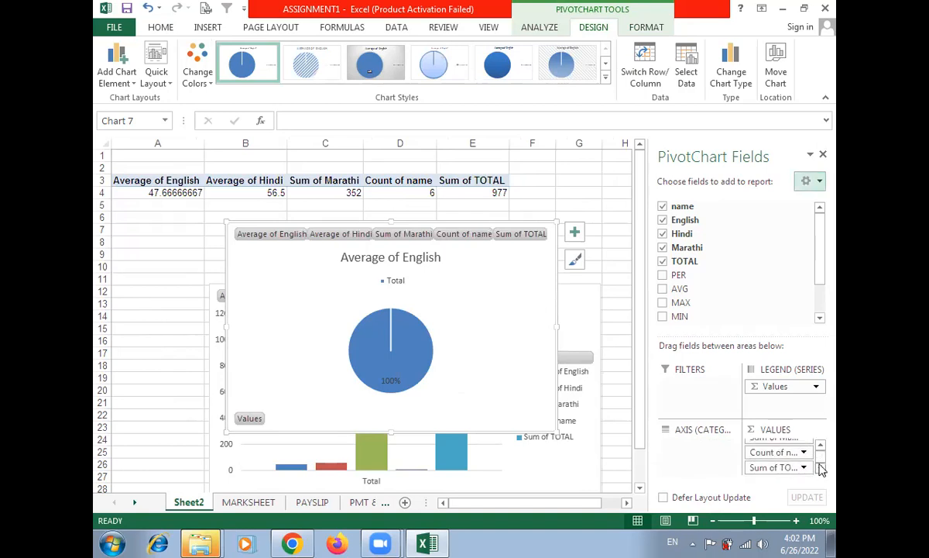
{"action": "left_click", "coordinate": [821, 447]}
{"action": "left_click", "coordinate": [821, 447]}
{"action": "left_click", "coordinate": [821, 447]}
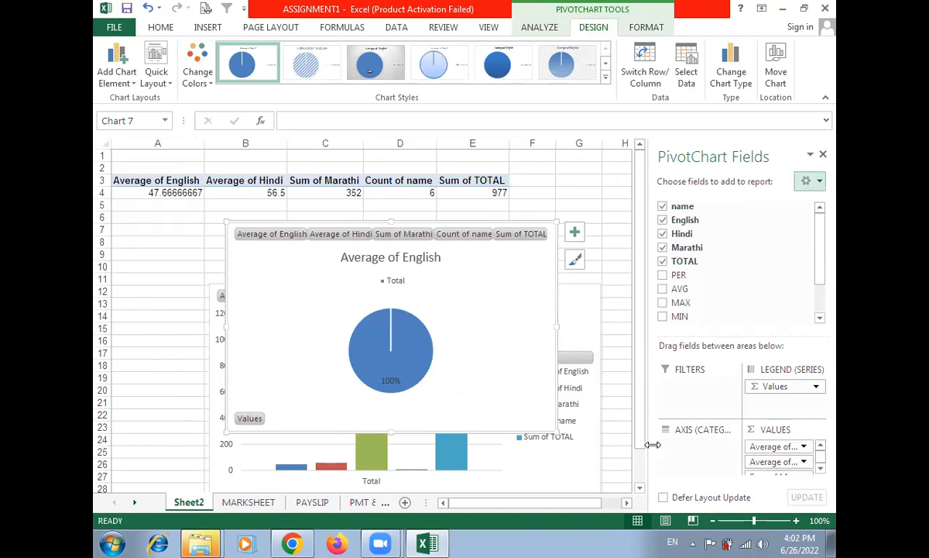
Widen the PivotChart Fields pane, return the name field from the values to the axis categories, and narrow the pane again
{"action": "left_click_drag", "start_coordinate": [649, 446], "coordinate": [471, 446]}
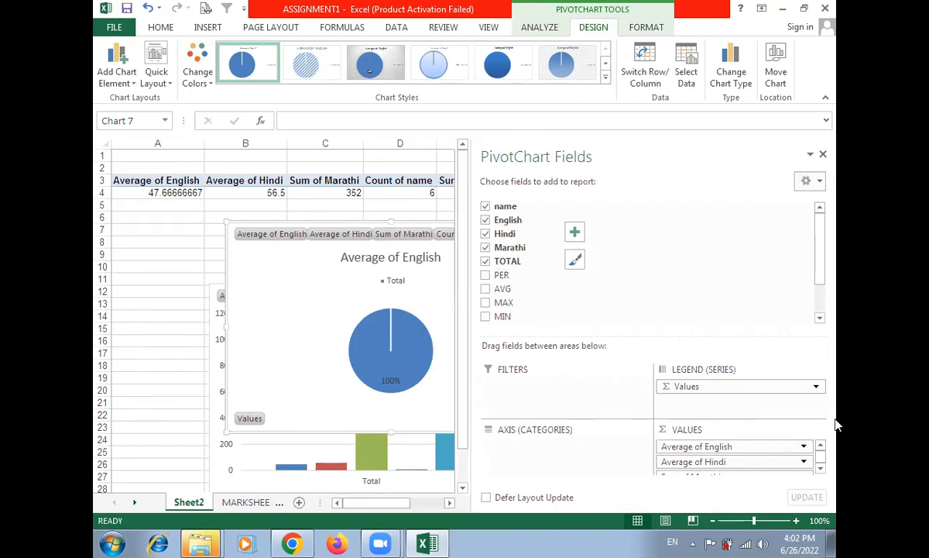
{"action": "left_click", "coordinate": [821, 468]}
{"action": "left_click", "coordinate": [822, 471]}
{"action": "left_click", "coordinate": [821, 470]}
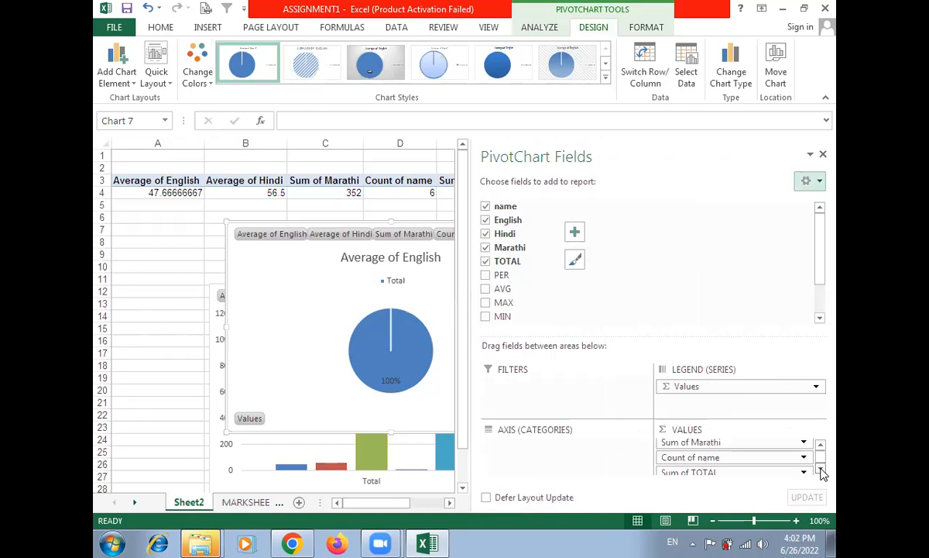
{"action": "left_click_drag", "start_coordinate": [737, 458], "coordinate": [556, 453]}
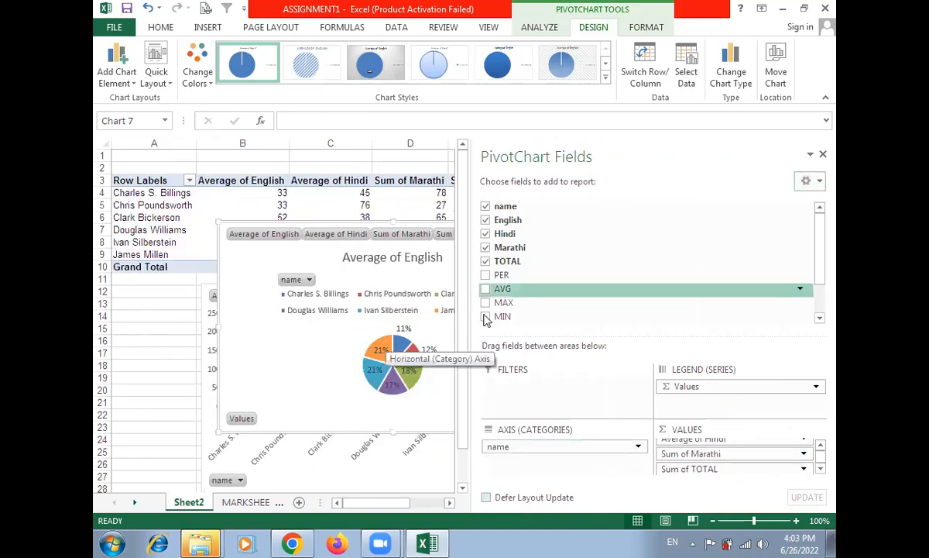
{"action": "left_click_drag", "start_coordinate": [469, 310], "coordinate": [659, 146]}
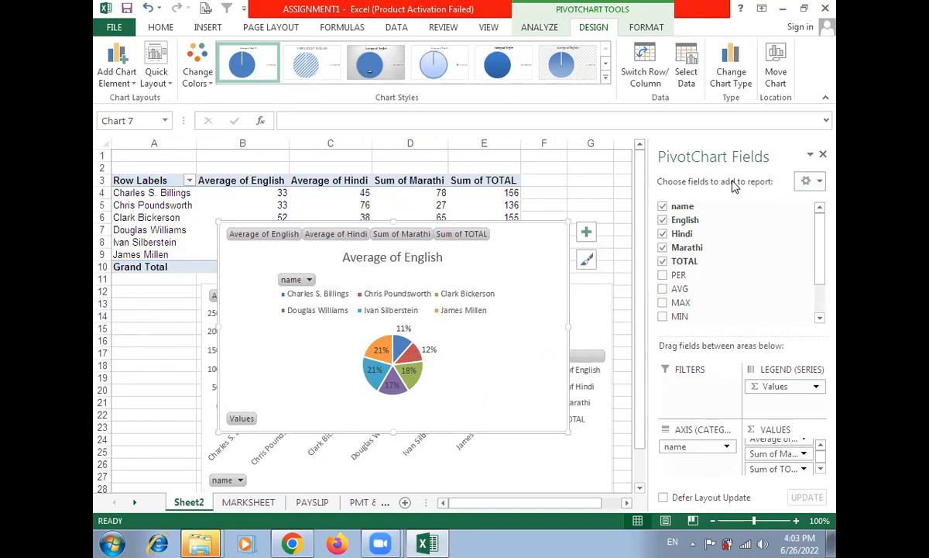
Try the side-by-side, areas only 2 by 2 and areas only 1 by 4 pane layouts, then restore the stacked layout
{"action": "left_click", "coordinate": [810, 159]}
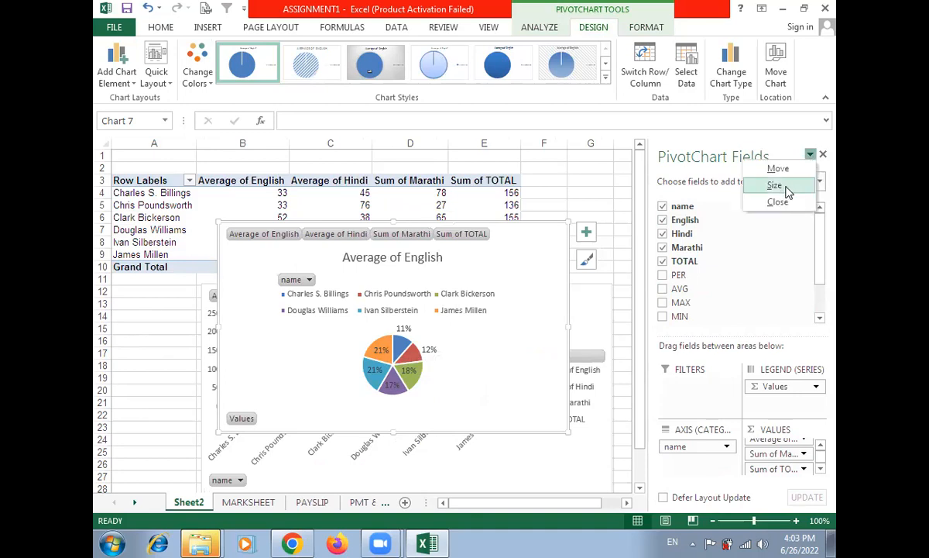
{"action": "left_click", "coordinate": [821, 184]}
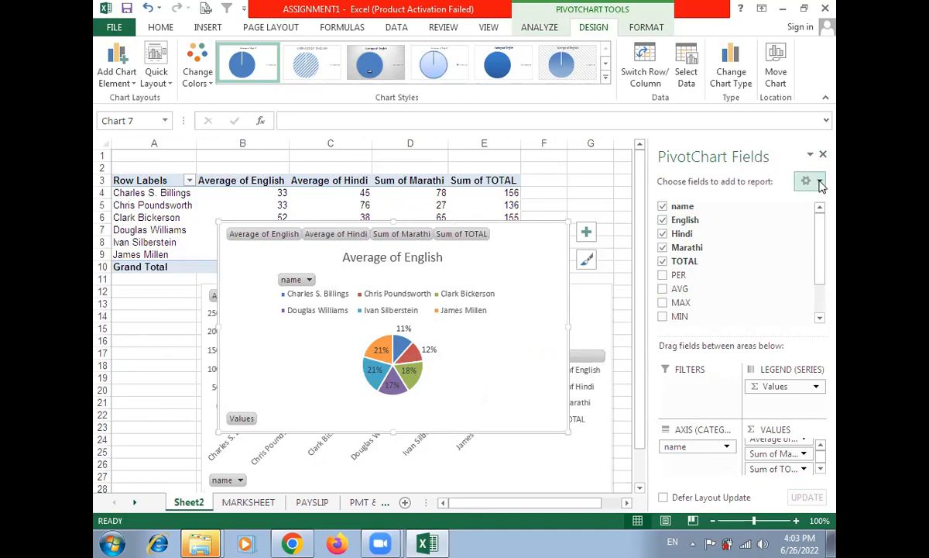
{"action": "left_click", "coordinate": [819, 185]}
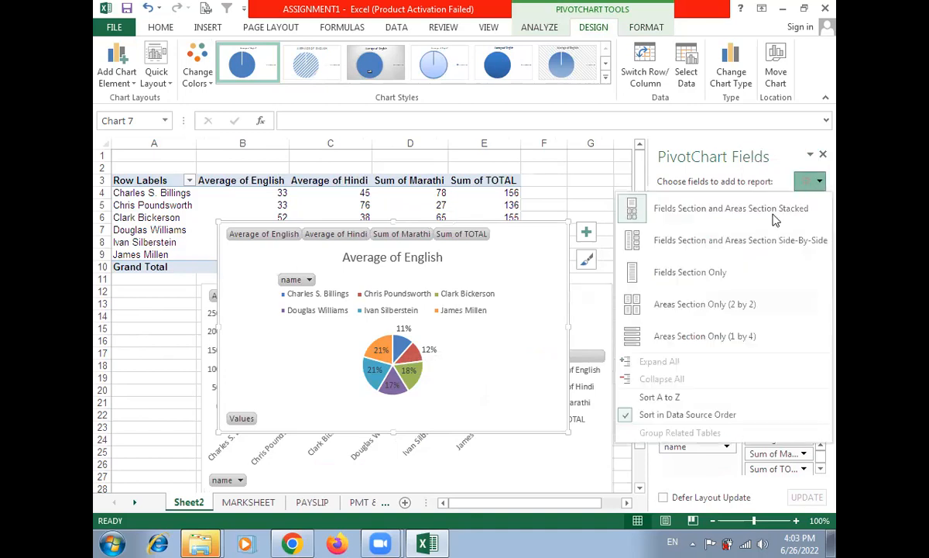
{"action": "left_click", "coordinate": [720, 252]}
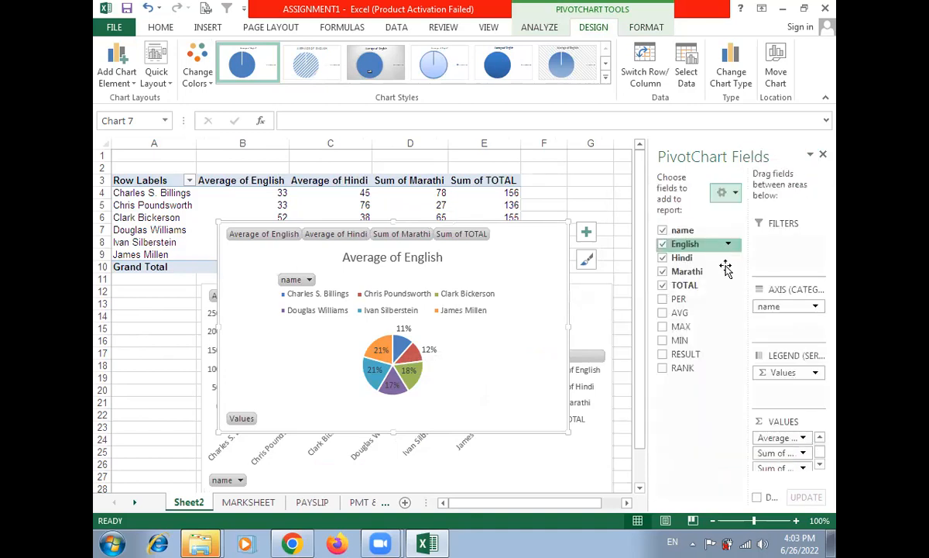
{"action": "left_click", "coordinate": [735, 197]}
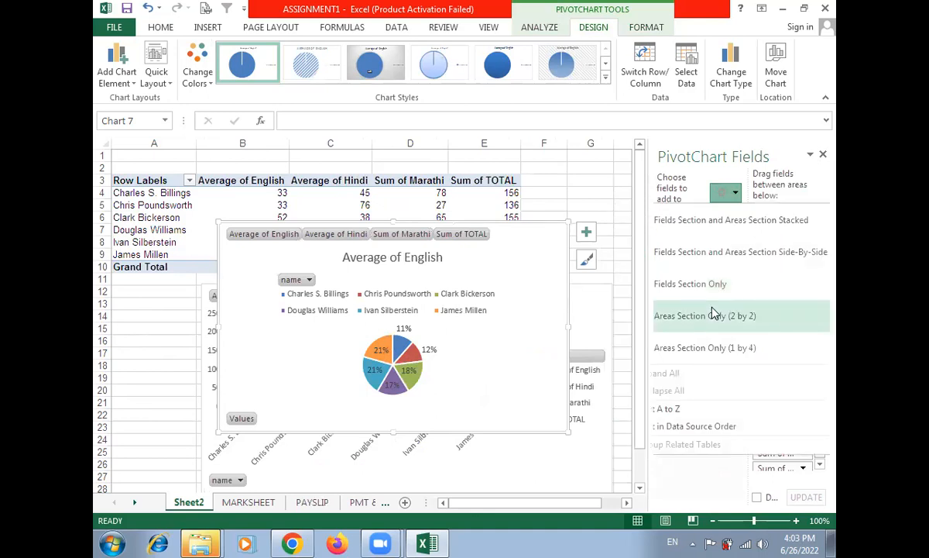
{"action": "left_click", "coordinate": [814, 177]}
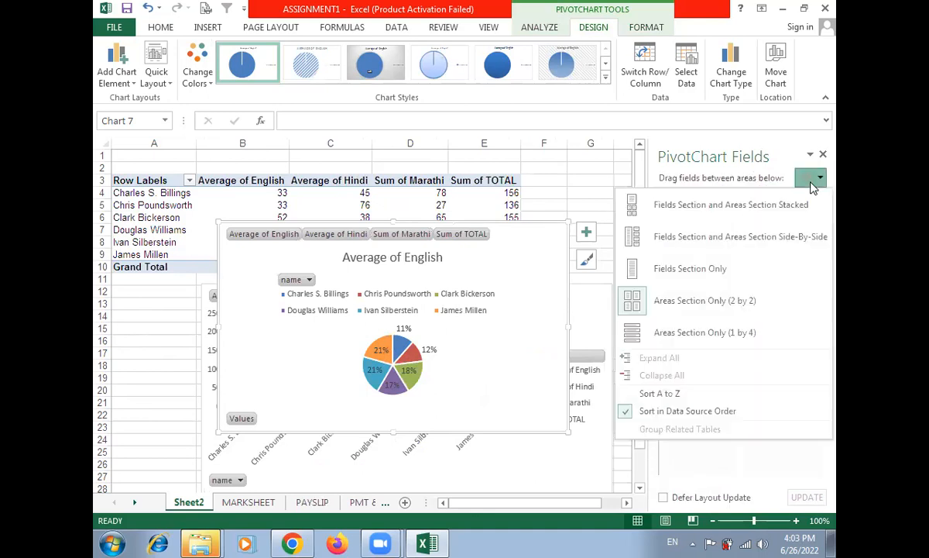
{"action": "left_click", "coordinate": [728, 335]}
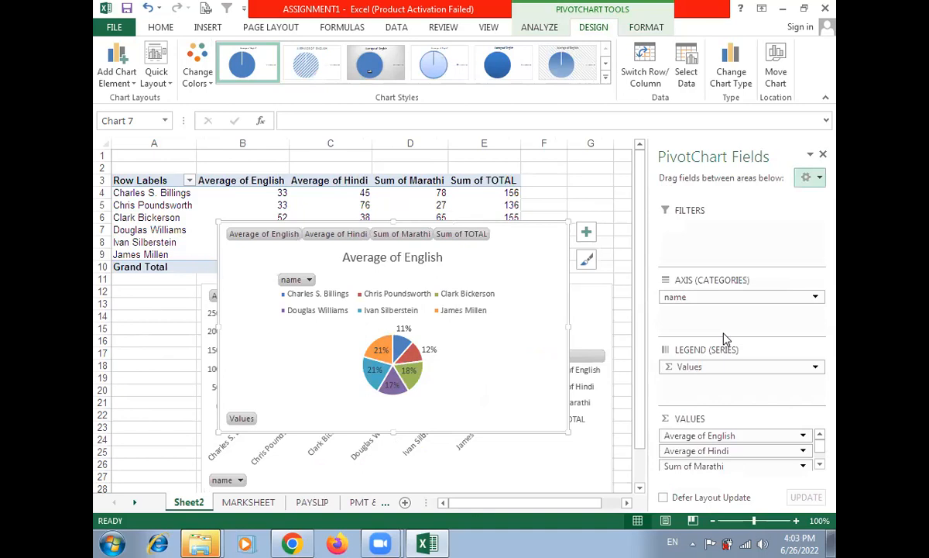
{"action": "left_click", "coordinate": [821, 178]}
{"action": "left_click", "coordinate": [763, 220]}
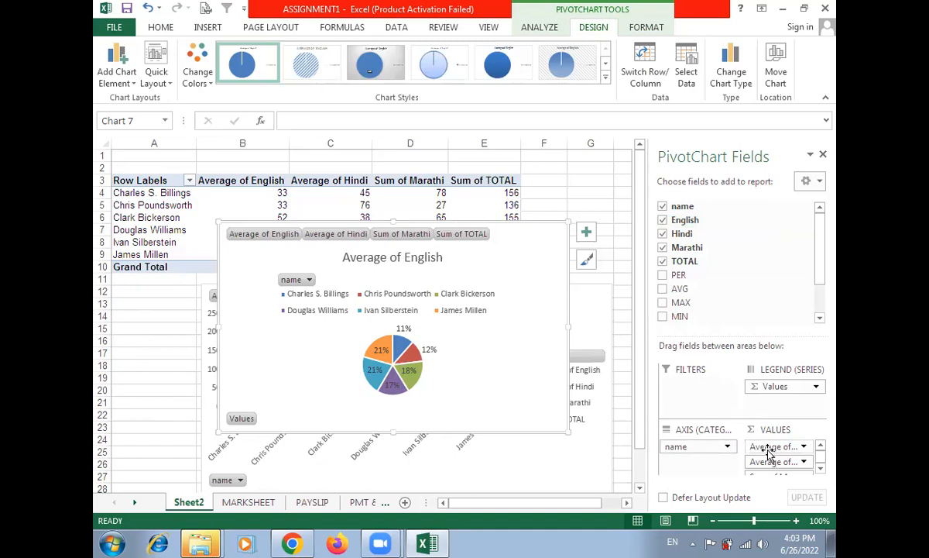
Move the English and Marathi fields from the values to the axis categories, below the name field
{"action": "left_click_drag", "start_coordinate": [769, 453], "coordinate": [694, 469]}
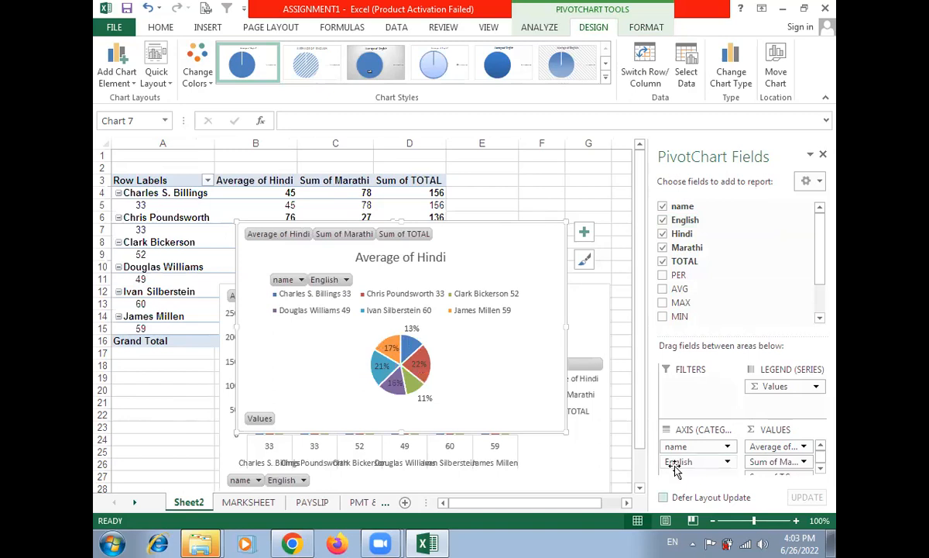
{"action": "left_click_drag", "start_coordinate": [783, 463], "coordinate": [687, 476]}
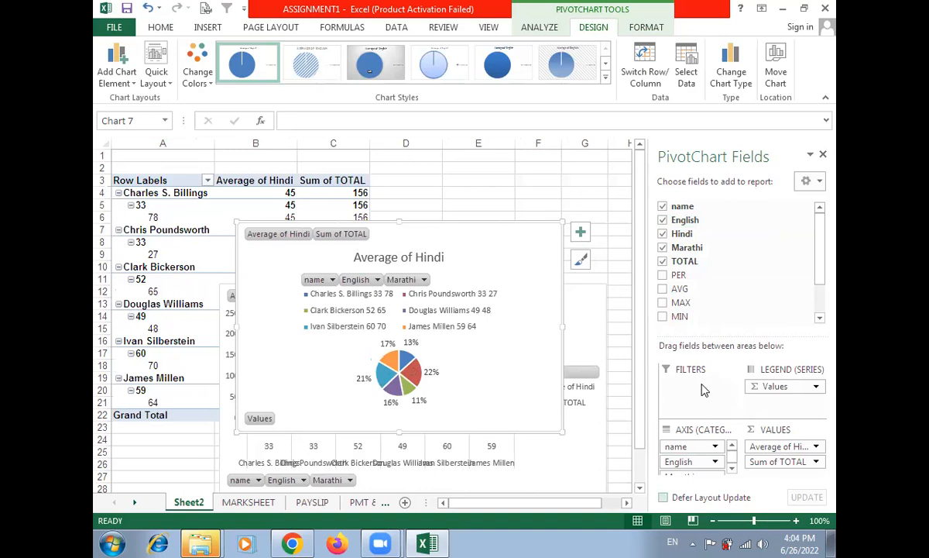
Move the English and Marathi fields from the axis categories to the values area
{"action": "left_click_drag", "start_coordinate": [682, 463], "coordinate": [788, 453]}
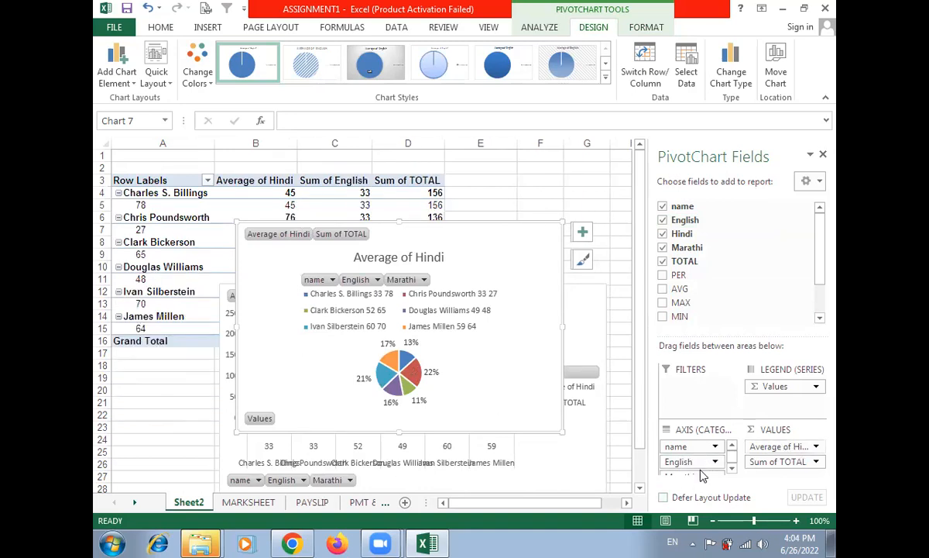
{"action": "left_click_drag", "start_coordinate": [695, 464], "coordinate": [780, 458]}
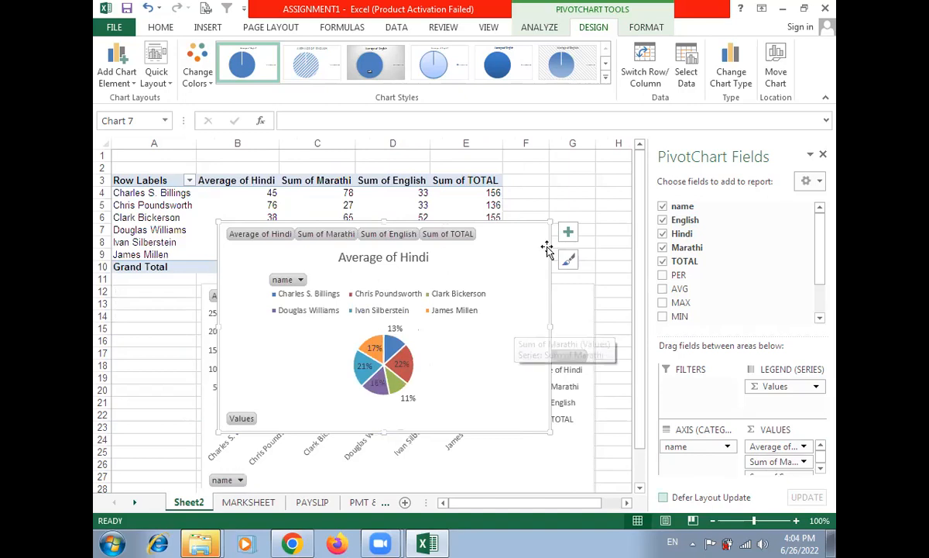
Review the data label placement options for the pie chart and select its legend
{"action": "left_click", "coordinate": [568, 233]}
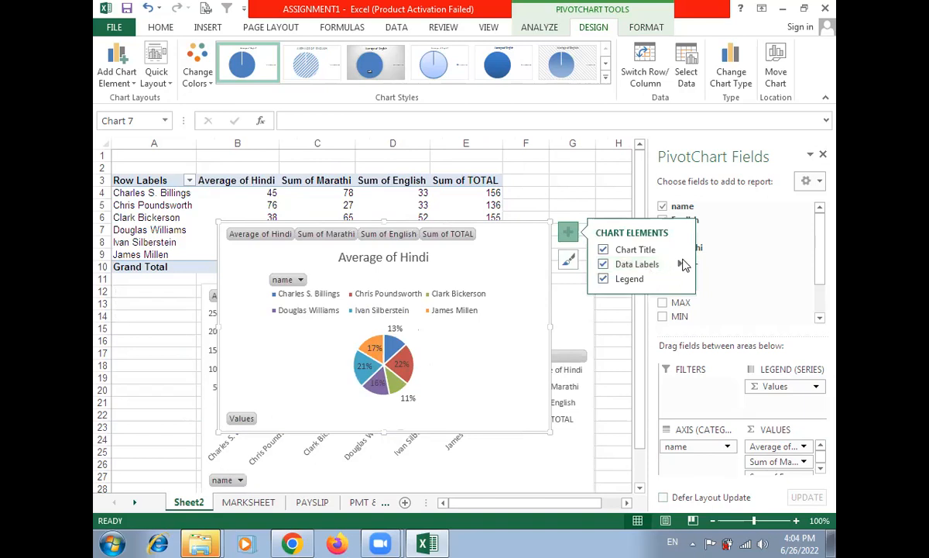
{"action": "left_click", "coordinate": [683, 265]}
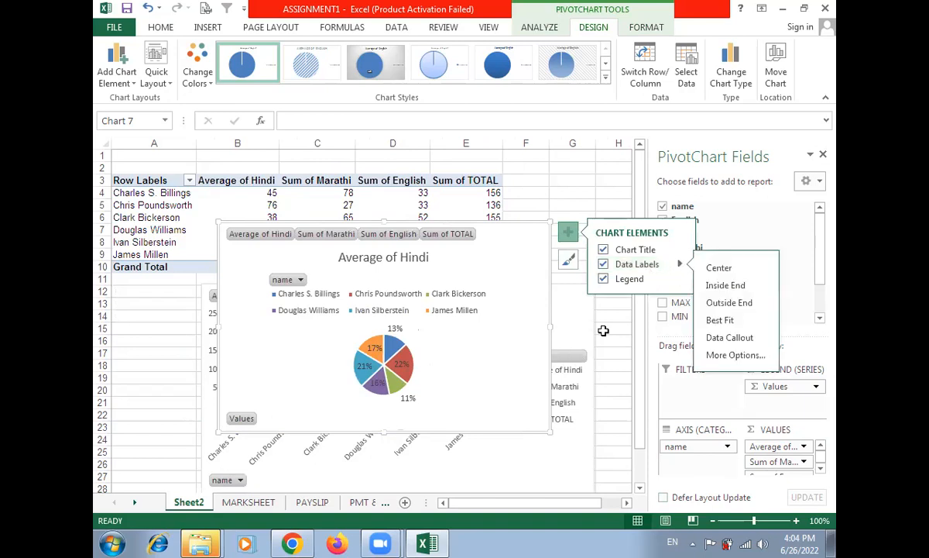
{"action": "left_click", "coordinate": [604, 331]}
{"action": "left_click", "coordinate": [468, 296]}
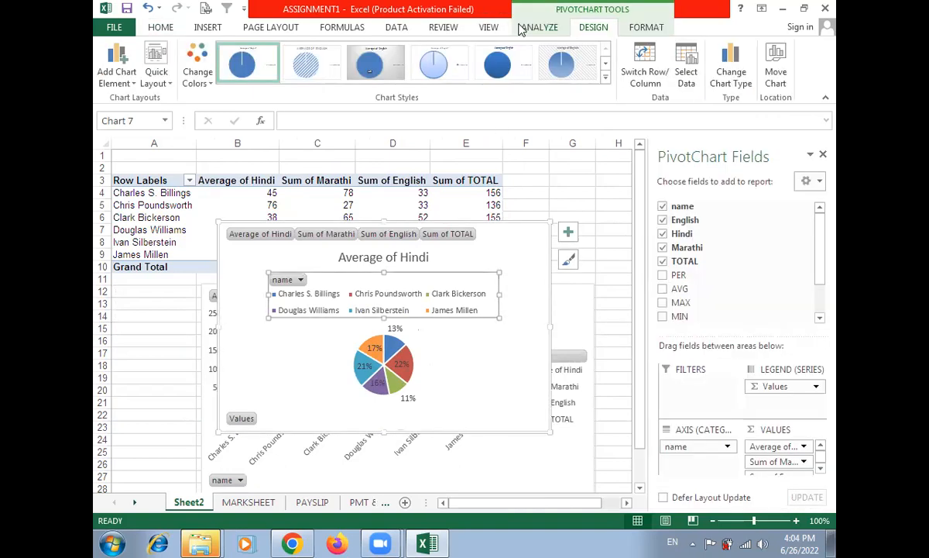
Look at the data source options, and try to insert a timeline for the pie PivotChart
{"action": "left_click", "coordinate": [527, 28]}
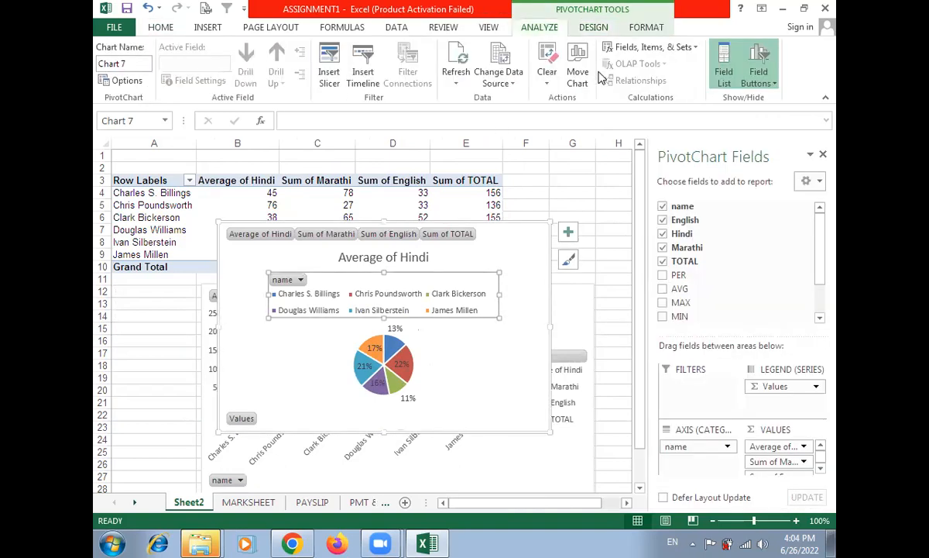
{"action": "left_click", "coordinate": [513, 83]}
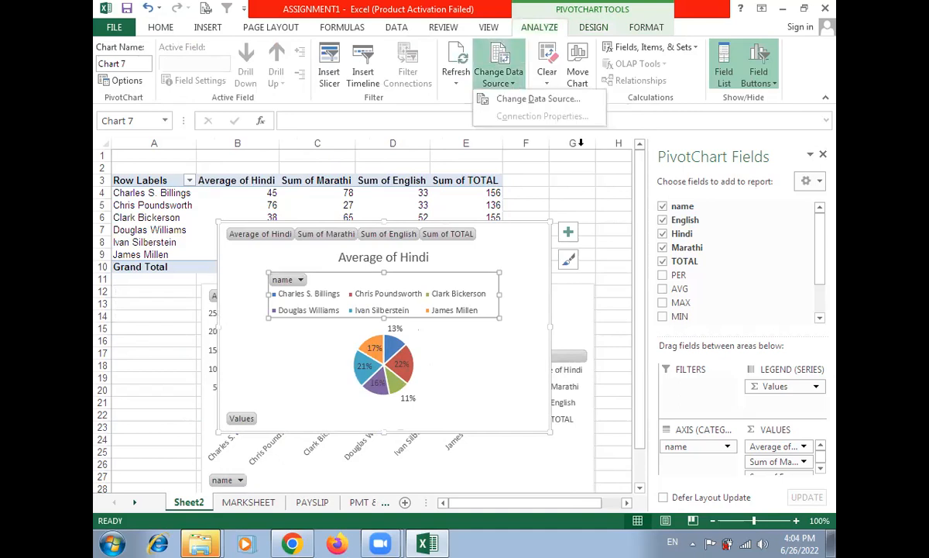
{"action": "left_click", "coordinate": [339, 68]}
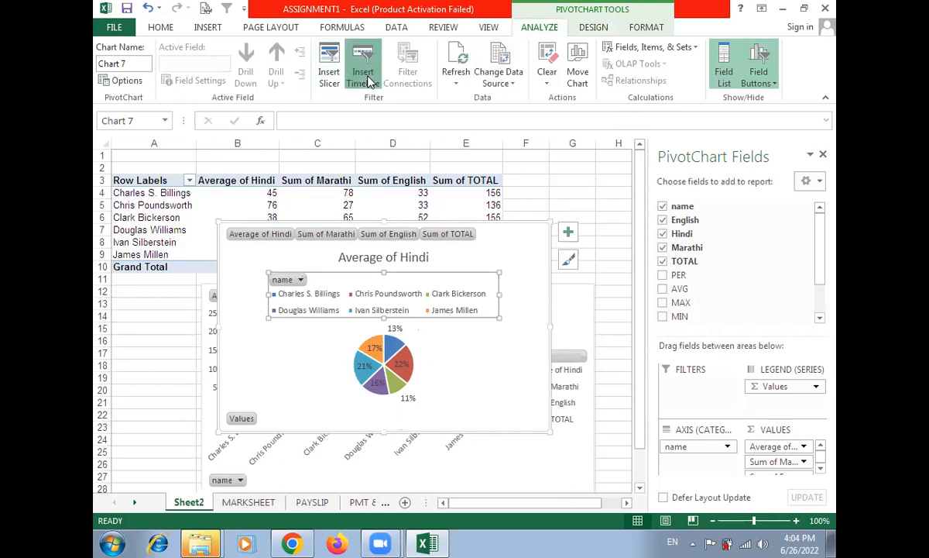
{"action": "left_click", "coordinate": [370, 77]}
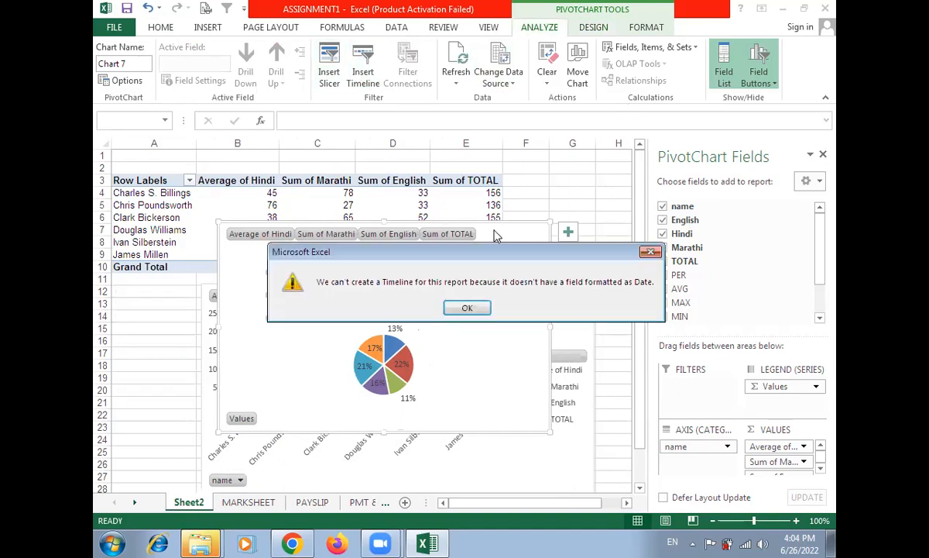
{"action": "left_click", "coordinate": [650, 256]}
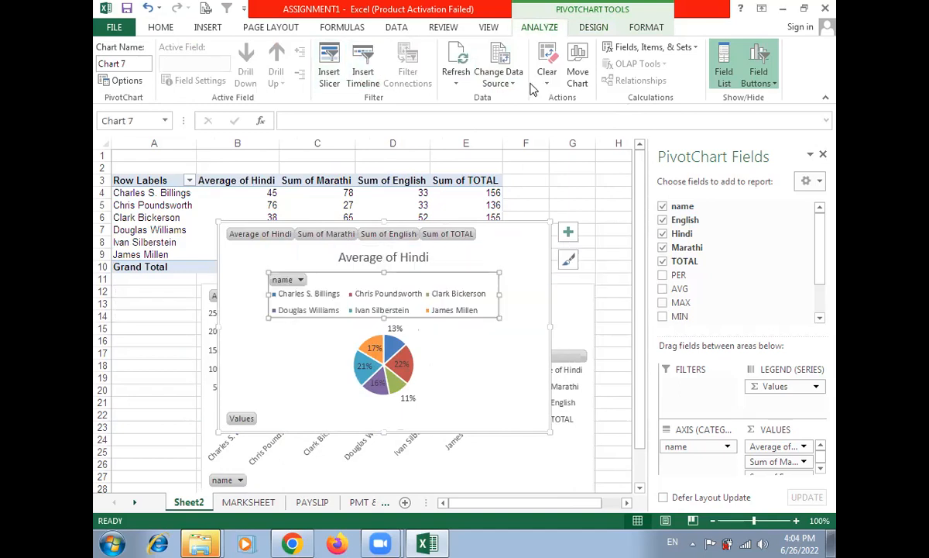
Hide all field buttons on the pie PivotChart and show them again
{"action": "left_click", "coordinate": [755, 77]}
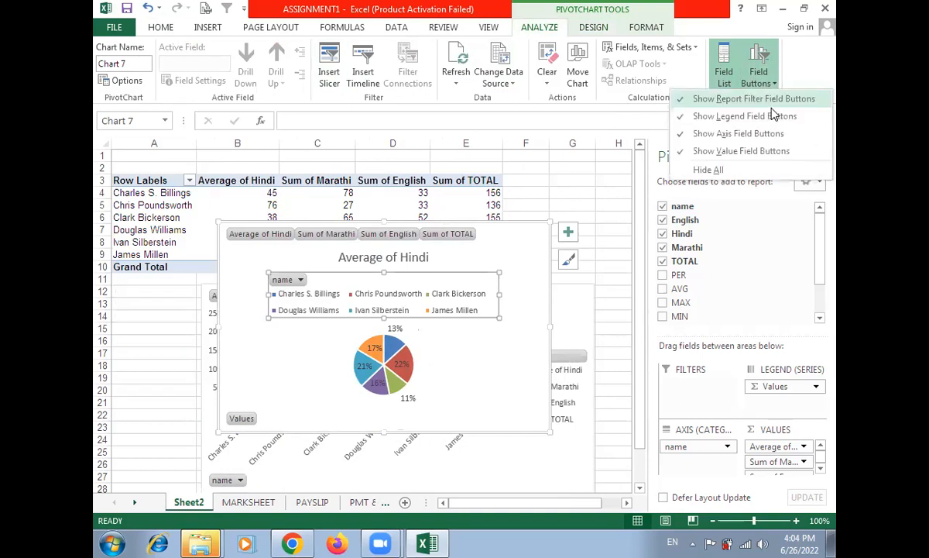
{"action": "left_click", "coordinate": [706, 172]}
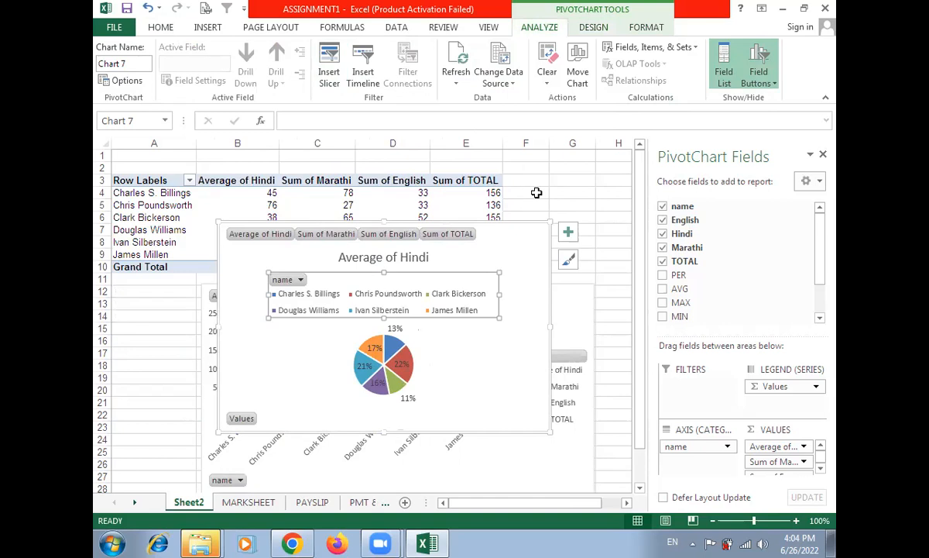
{"action": "left_click", "coordinate": [759, 83]}
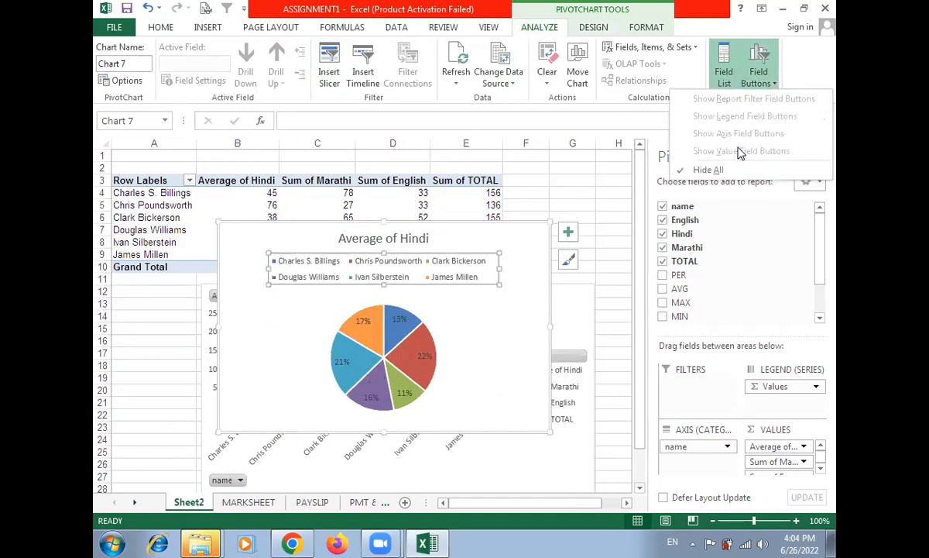
{"action": "left_click", "coordinate": [724, 181]}
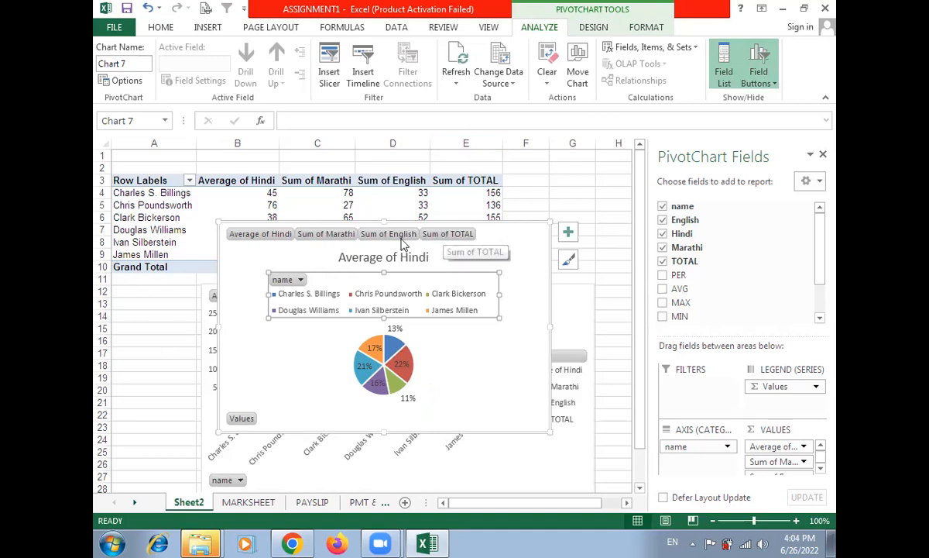
Preview another chart style on the pie chart and look through its analysis, design and formatting options
{"action": "left_click", "coordinate": [595, 28]}
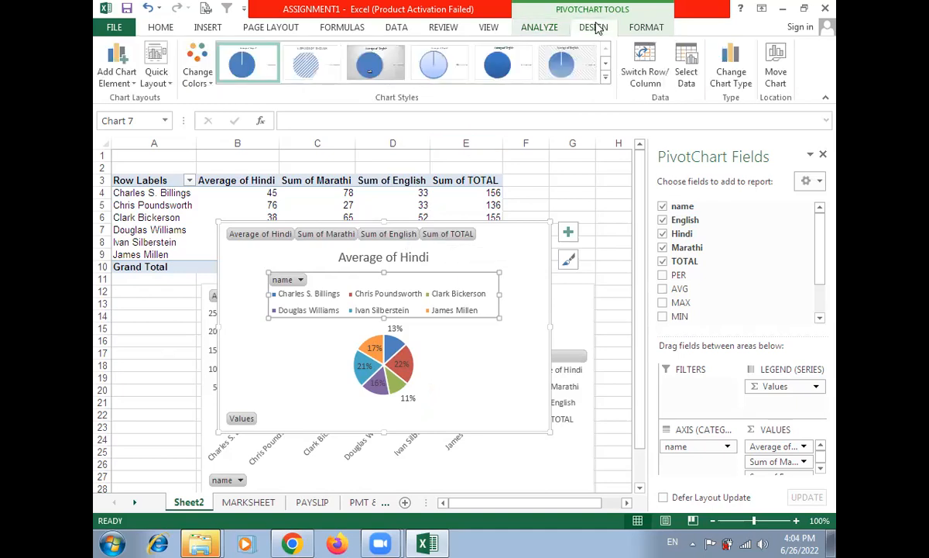
{"action": "left_click", "coordinate": [439, 65]}
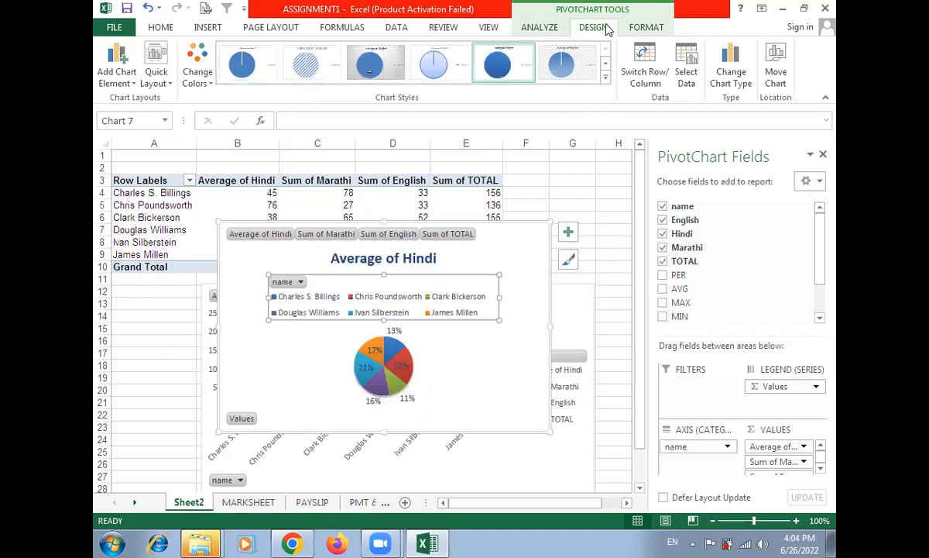
{"action": "left_click", "coordinate": [641, 31]}
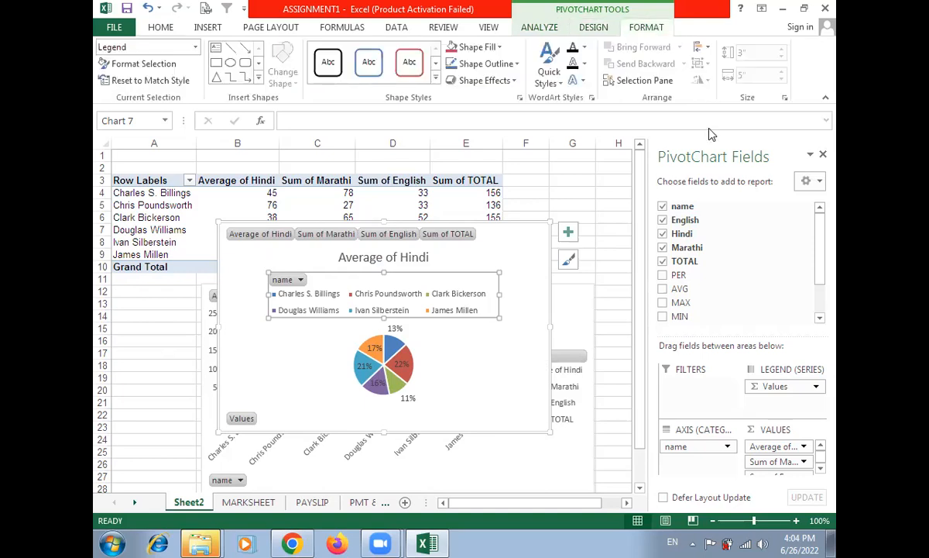
{"action": "left_click", "coordinate": [534, 29]}
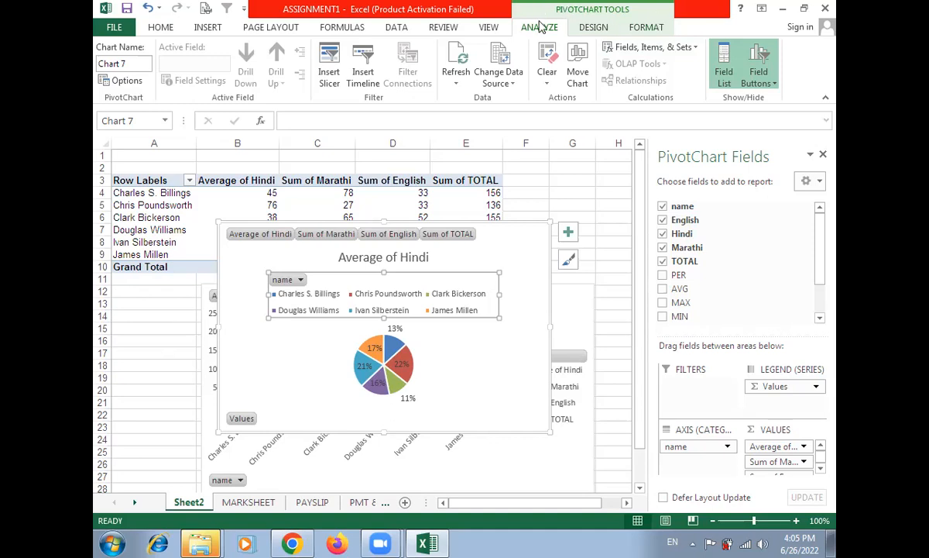
{"action": "left_click", "coordinate": [592, 29]}
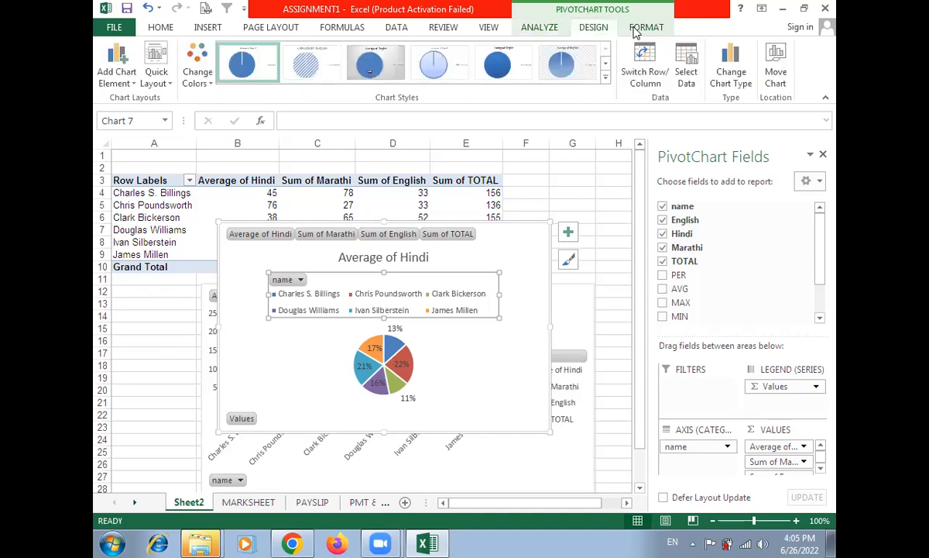
{"action": "left_click", "coordinate": [635, 29]}
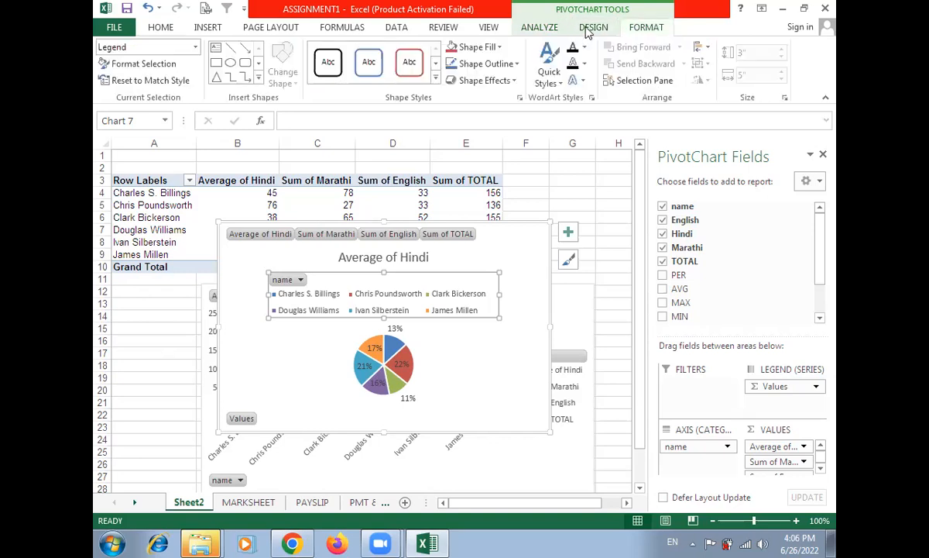
Switch the pie chart's rows and columns, and switch them back
{"action": "left_click", "coordinate": [588, 30]}
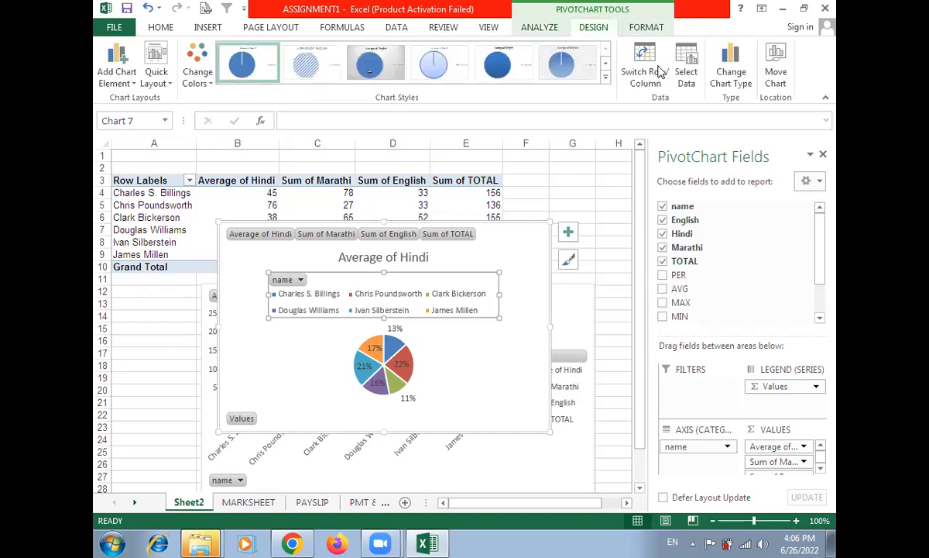
{"action": "left_click", "coordinate": [645, 69]}
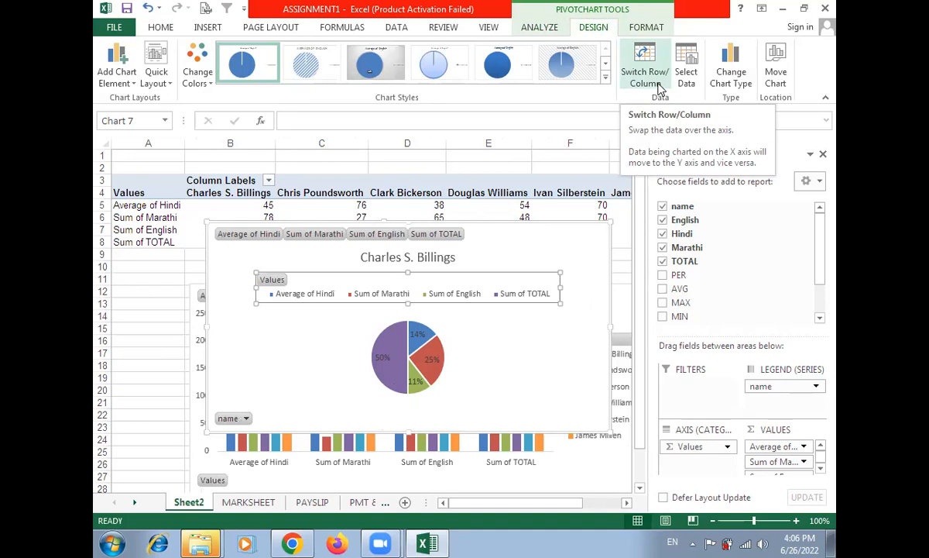
{"action": "left_click", "coordinate": [659, 89]}
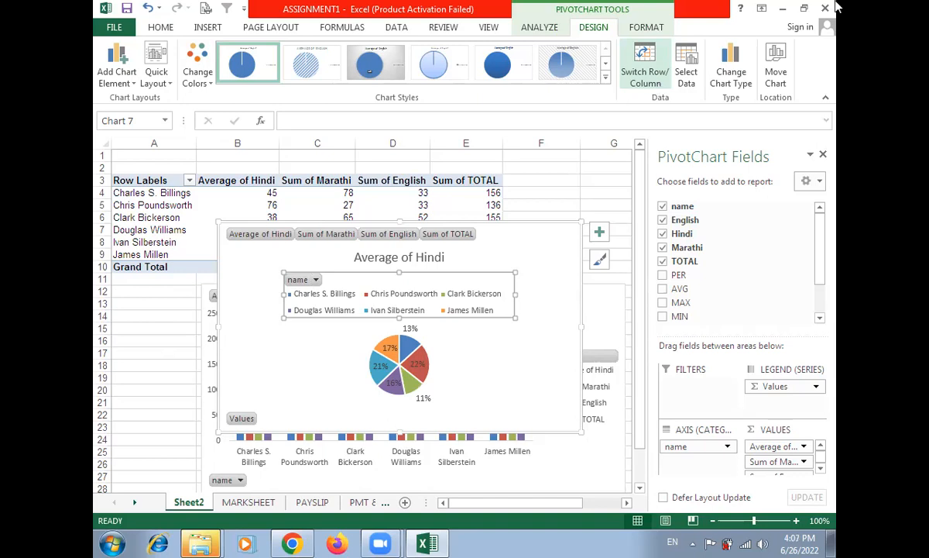
Move the pie PivotChart to a new sheet named Chart1
{"action": "left_click", "coordinate": [776, 66]}
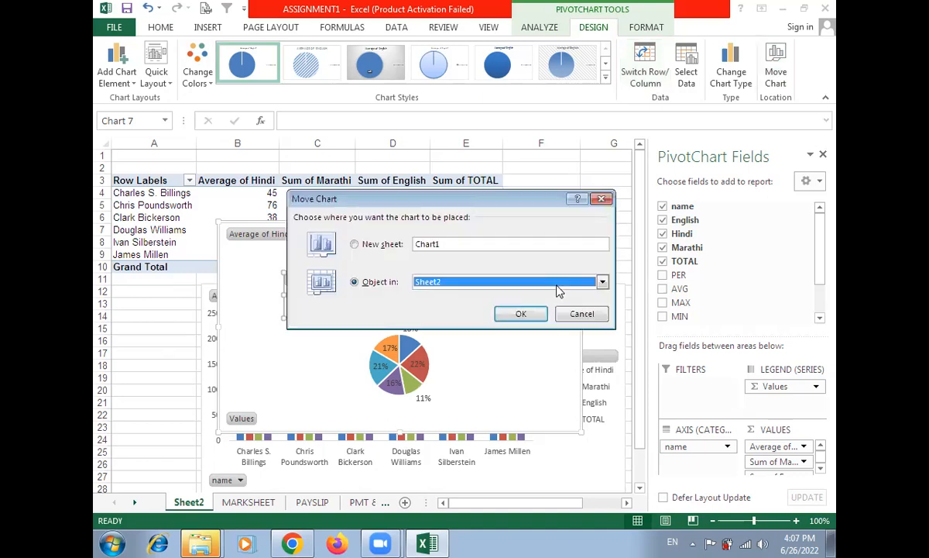
{"action": "left_click", "coordinate": [369, 246]}
{"action": "left_click", "coordinate": [507, 312]}
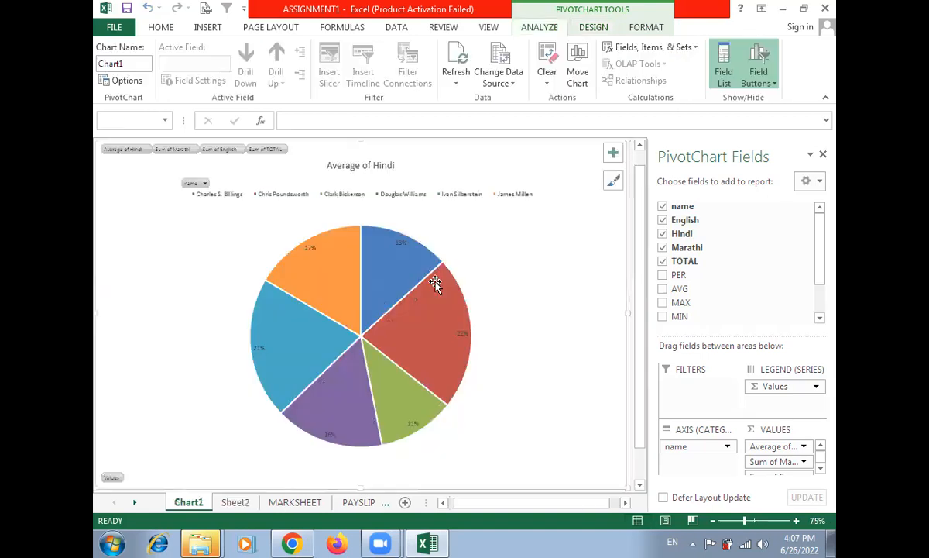
Hide the PivotChart field list on the Chart1 sheet and show it again
{"action": "left_click", "coordinate": [713, 59]}
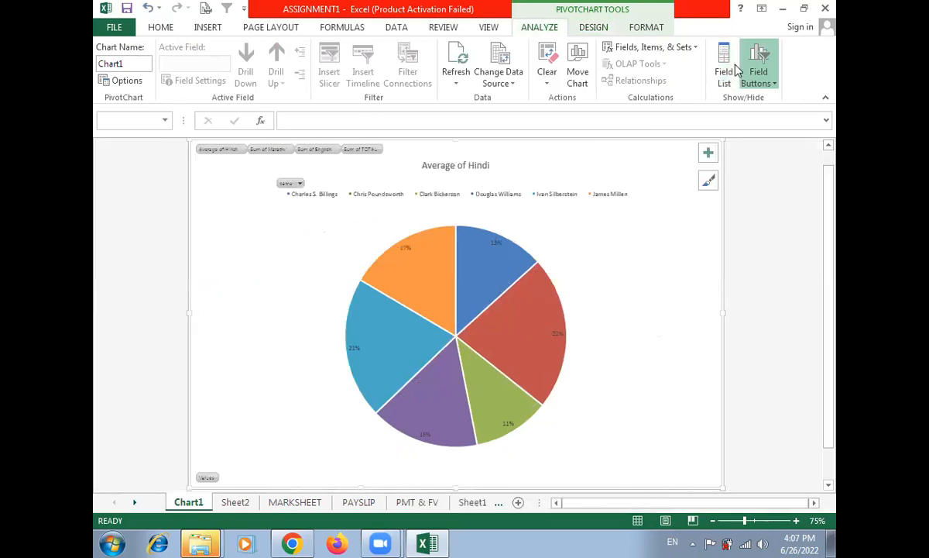
{"action": "left_click", "coordinate": [728, 78]}
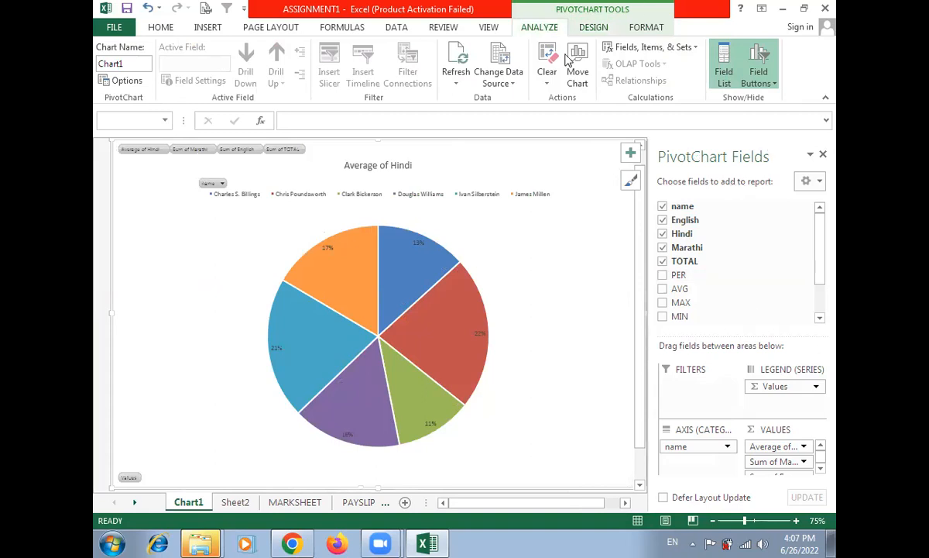
Refresh the pie PivotChart's data, and refresh all data sources in the workbook
{"action": "left_click", "coordinate": [456, 83]}
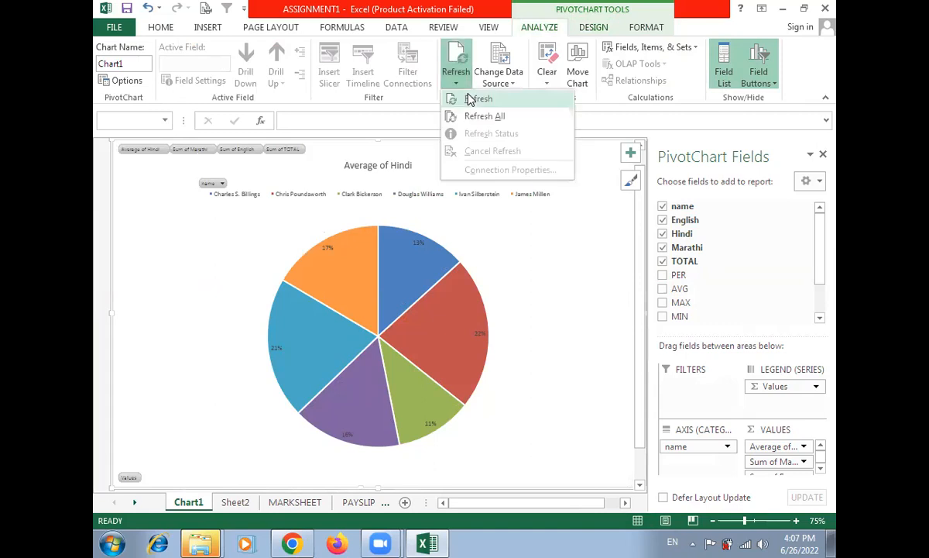
{"action": "left_click", "coordinate": [482, 98]}
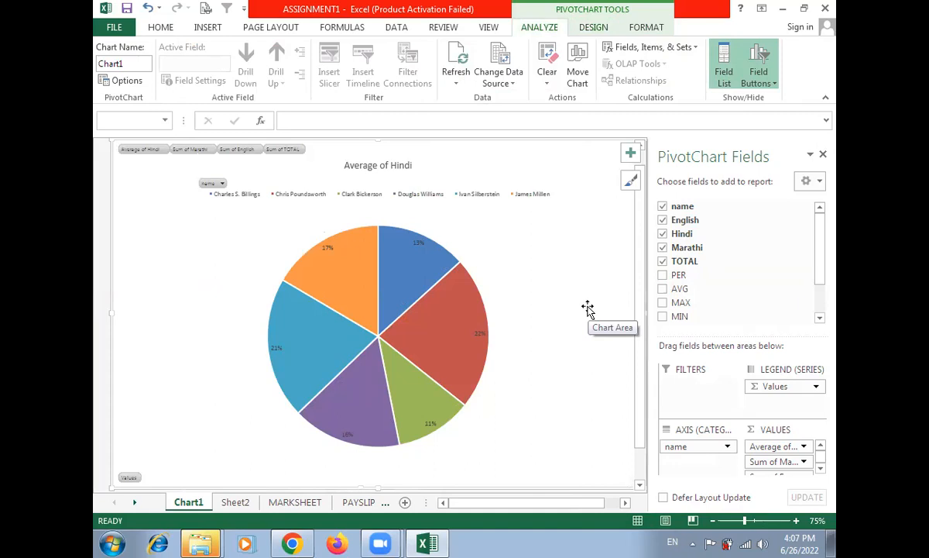
{"action": "left_click", "coordinate": [456, 83]}
{"action": "left_click", "coordinate": [478, 116]}
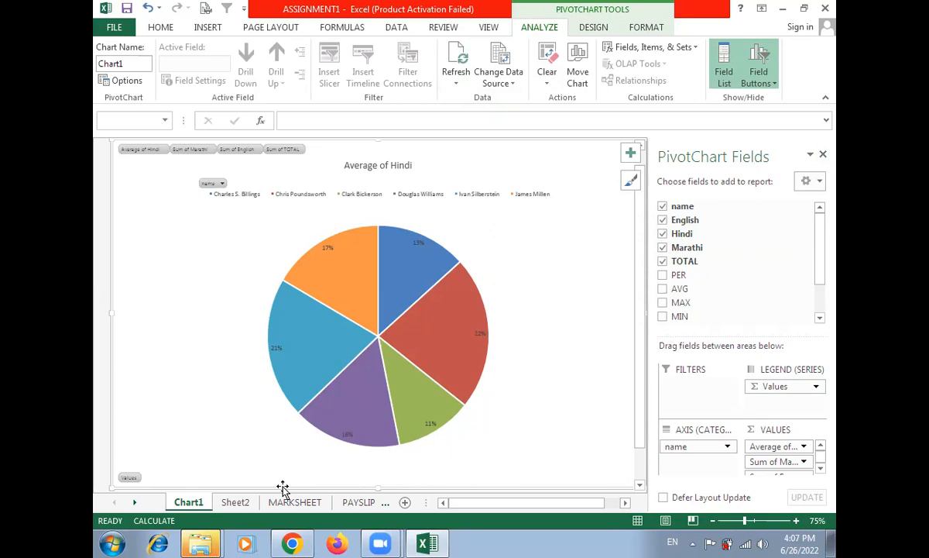
On Sheet2, close the PivotChart field list and reposition the column chart so it overlaps the lower rows of the PivotTable
{"action": "left_click", "coordinate": [235, 502]}
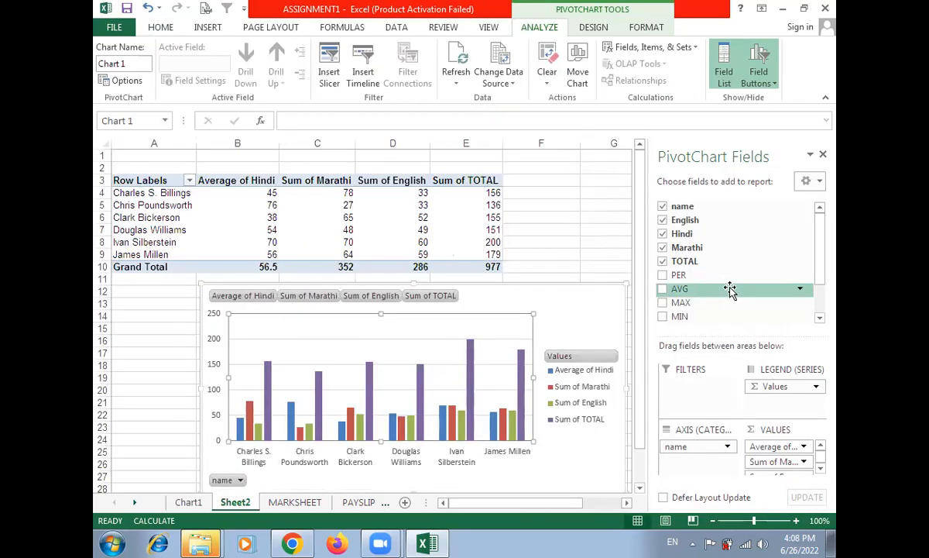
{"action": "left_click", "coordinate": [822, 156]}
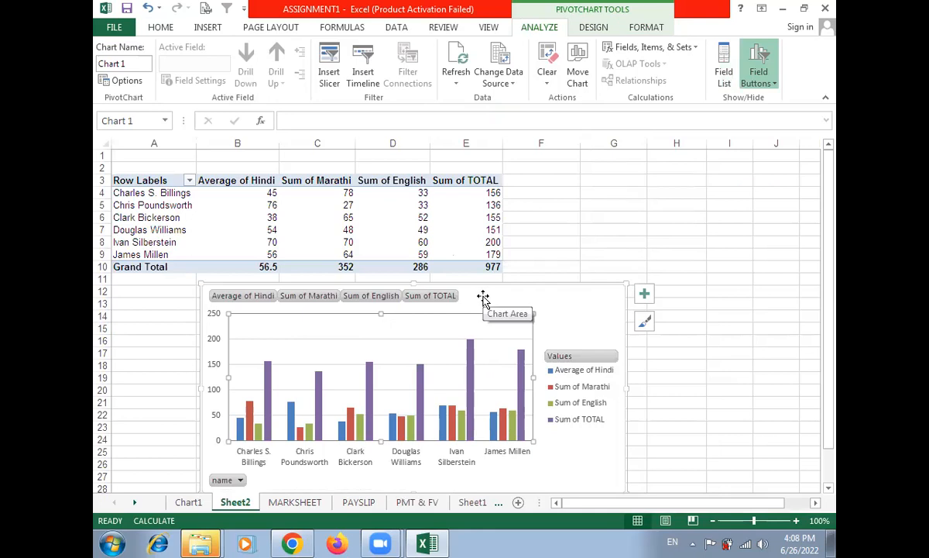
{"action": "left_click_drag", "start_coordinate": [480, 296], "coordinate": [569, 243]}
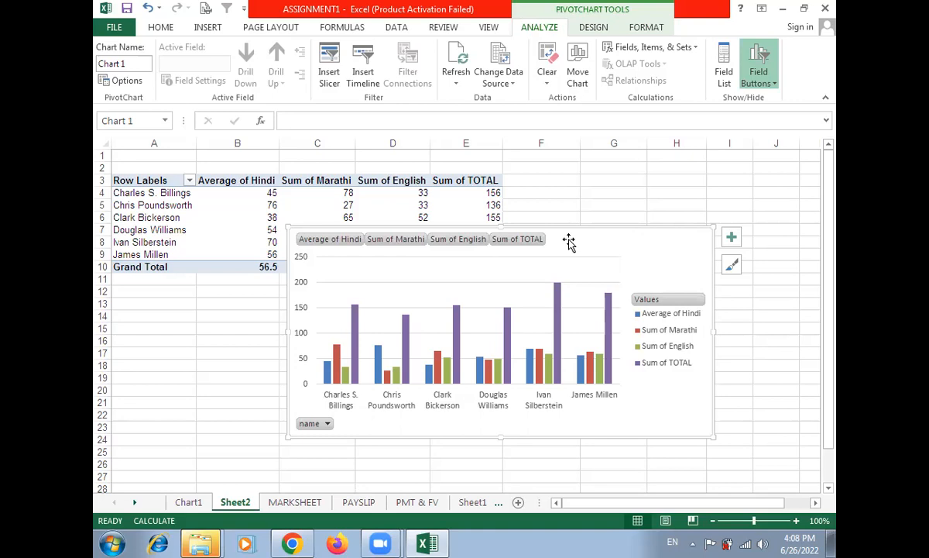
{"action": "left_click", "coordinate": [591, 454]}
{"action": "left_click", "coordinate": [763, 475]}
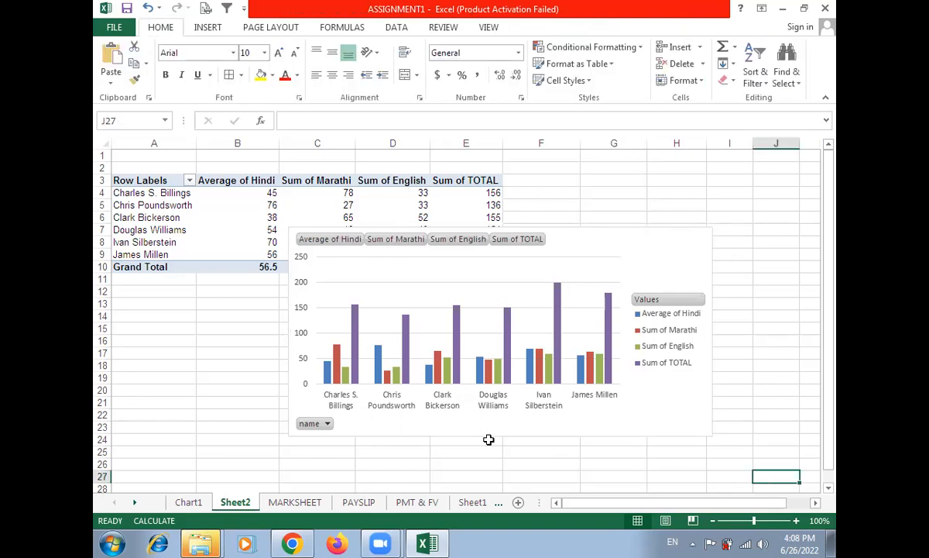
{"action": "left_click", "coordinate": [403, 449]}
{"action": "left_click", "coordinate": [596, 462]}
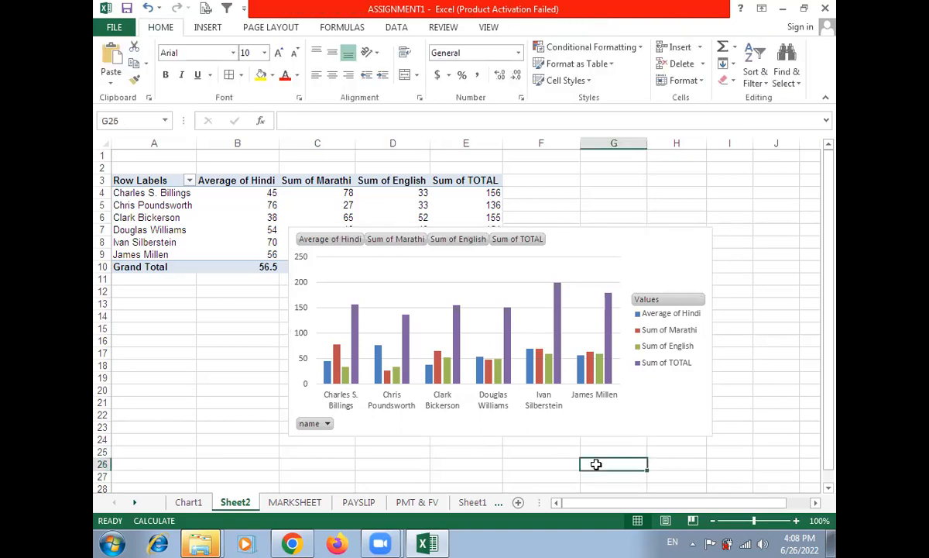
{"action": "left_click", "coordinate": [252, 412]}
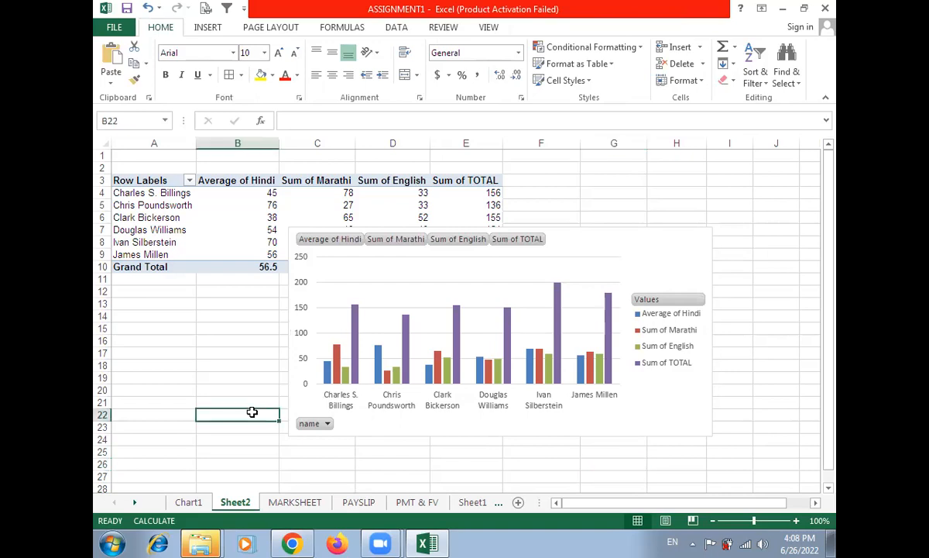
{"action": "left_click", "coordinate": [596, 465]}
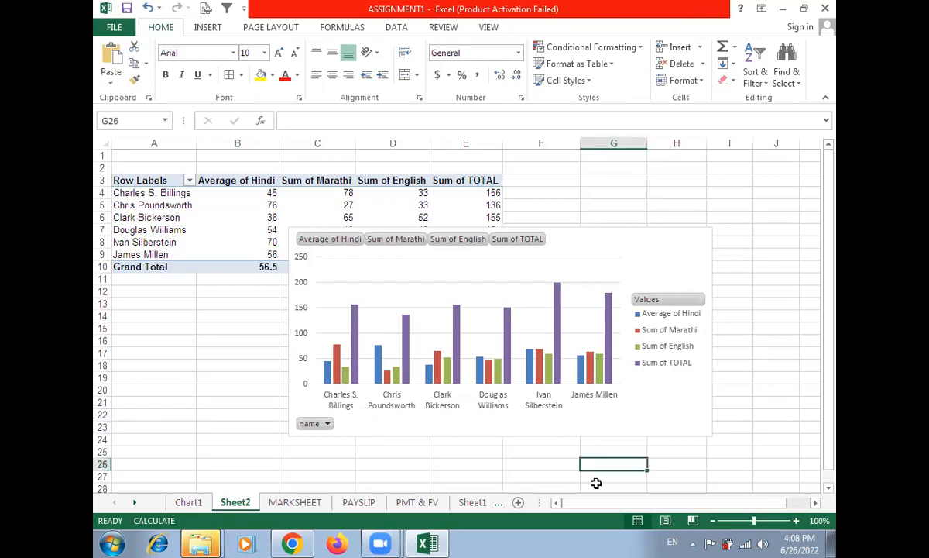